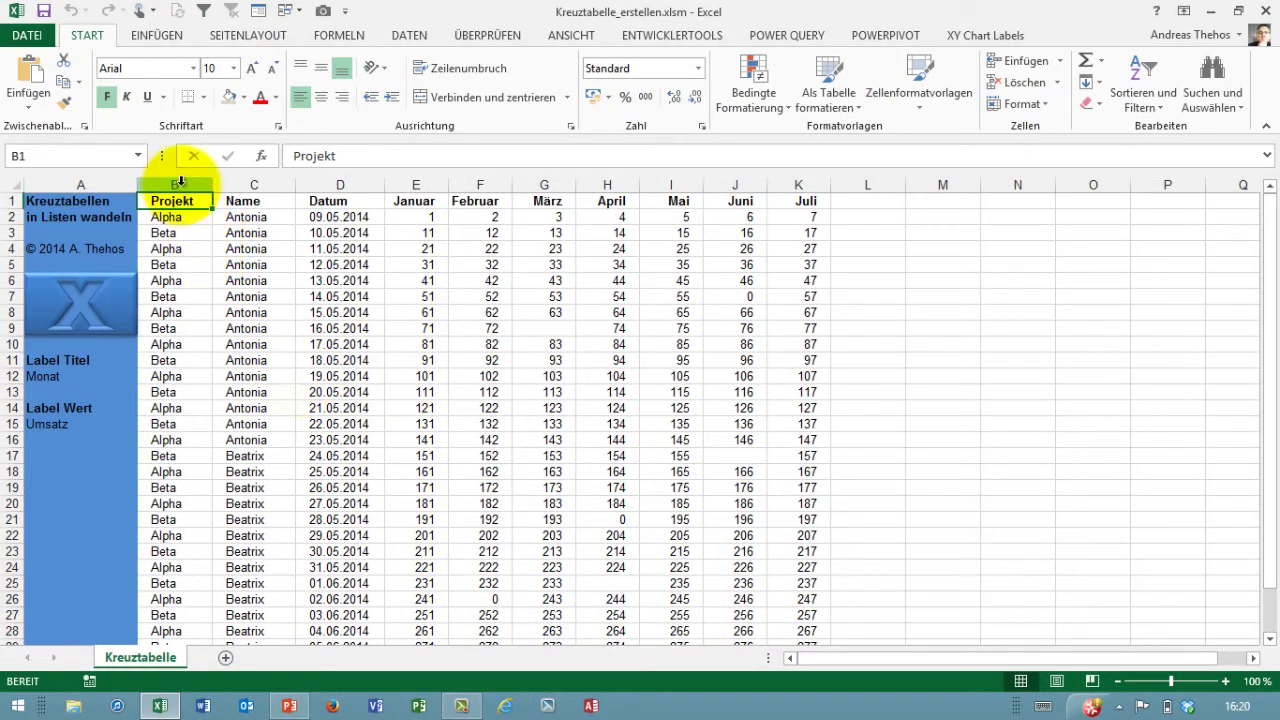
- Select crosstab columns B through K and mark the monthly value block, including the Januar and Februar values
left_click(180, 185)
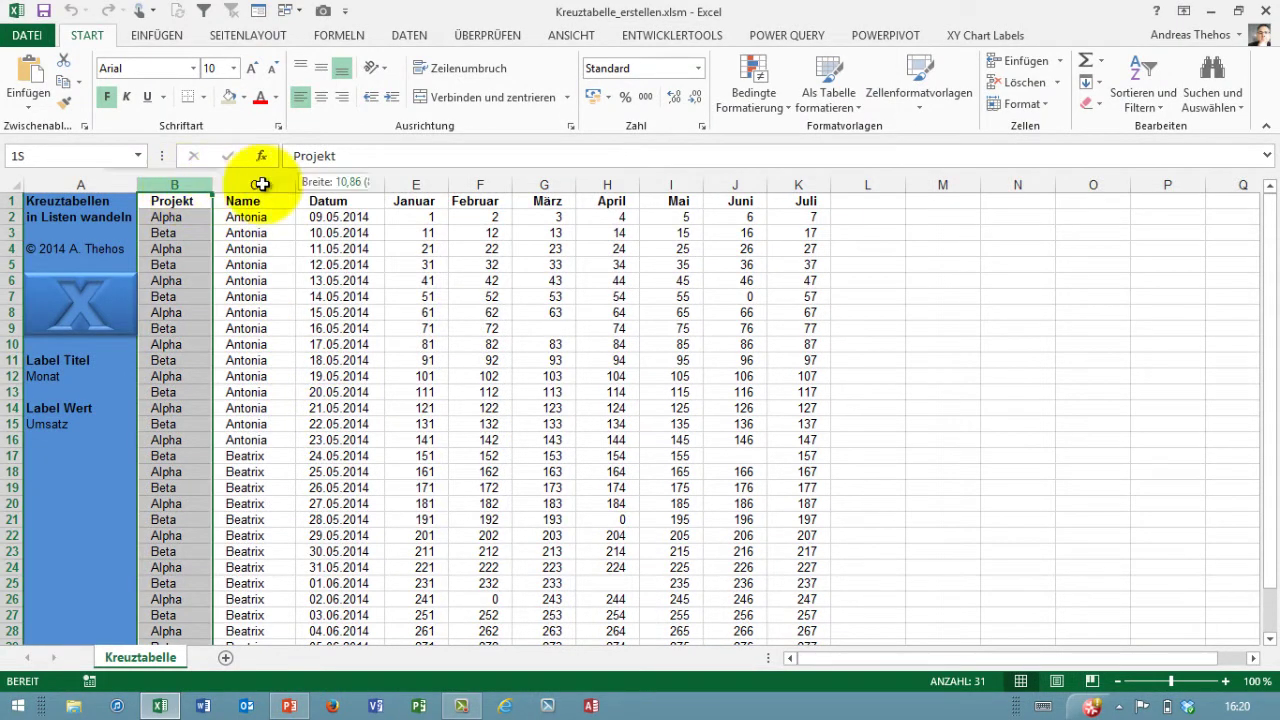
left_click_drag(180, 185, 800, 185)
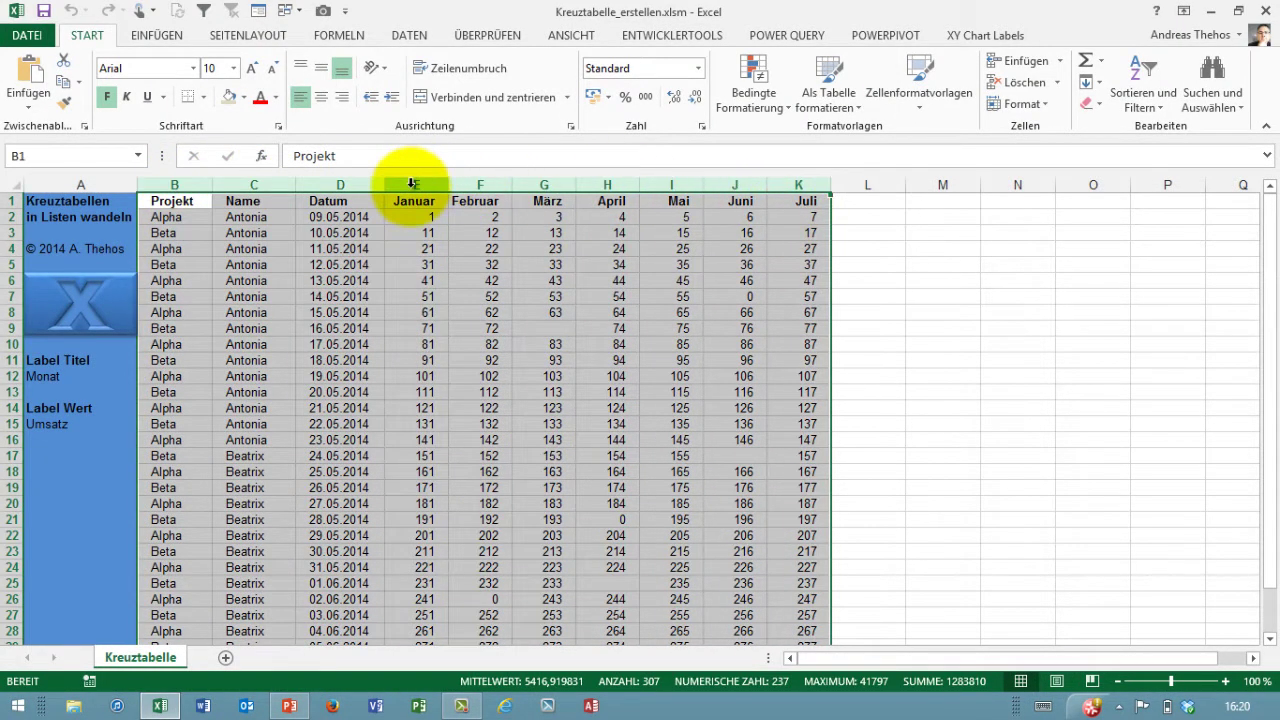
mouse_move(418, 217)
left_mouse_down()
mouse_move(783, 549)
mouse_move(790, 640)
left_mouse_up()
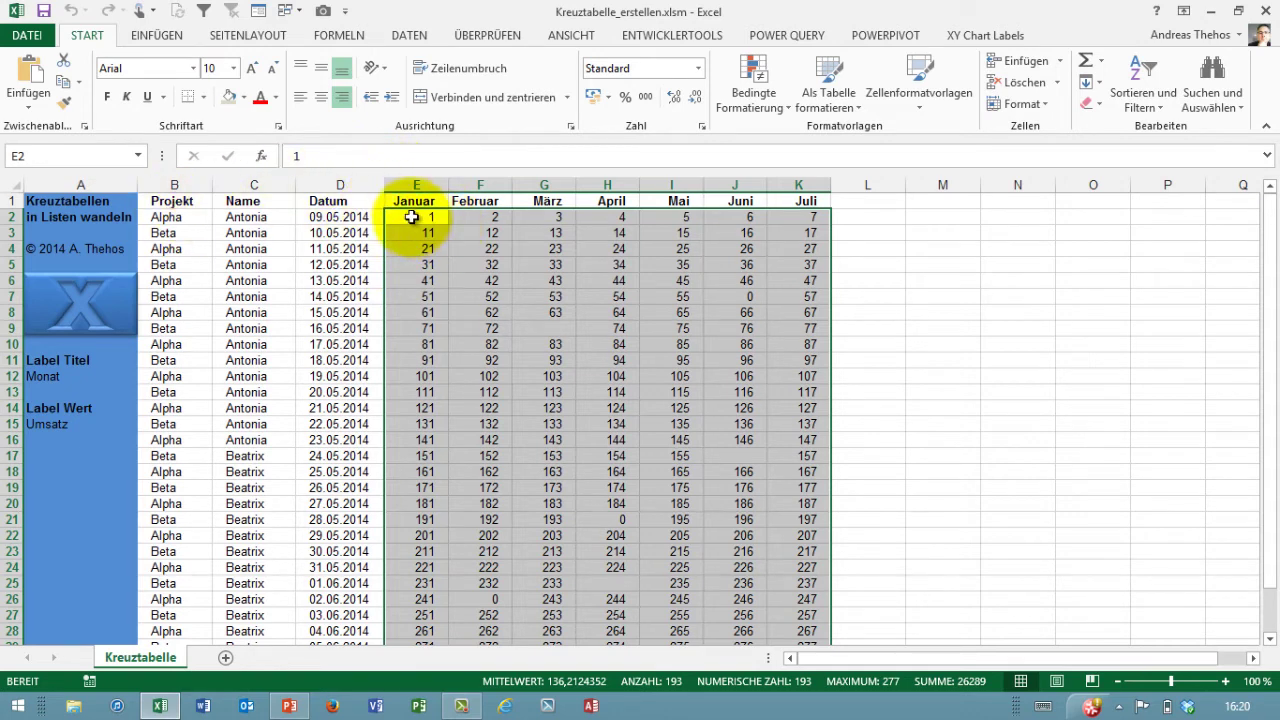
left_click_drag(411, 217, 415, 440)
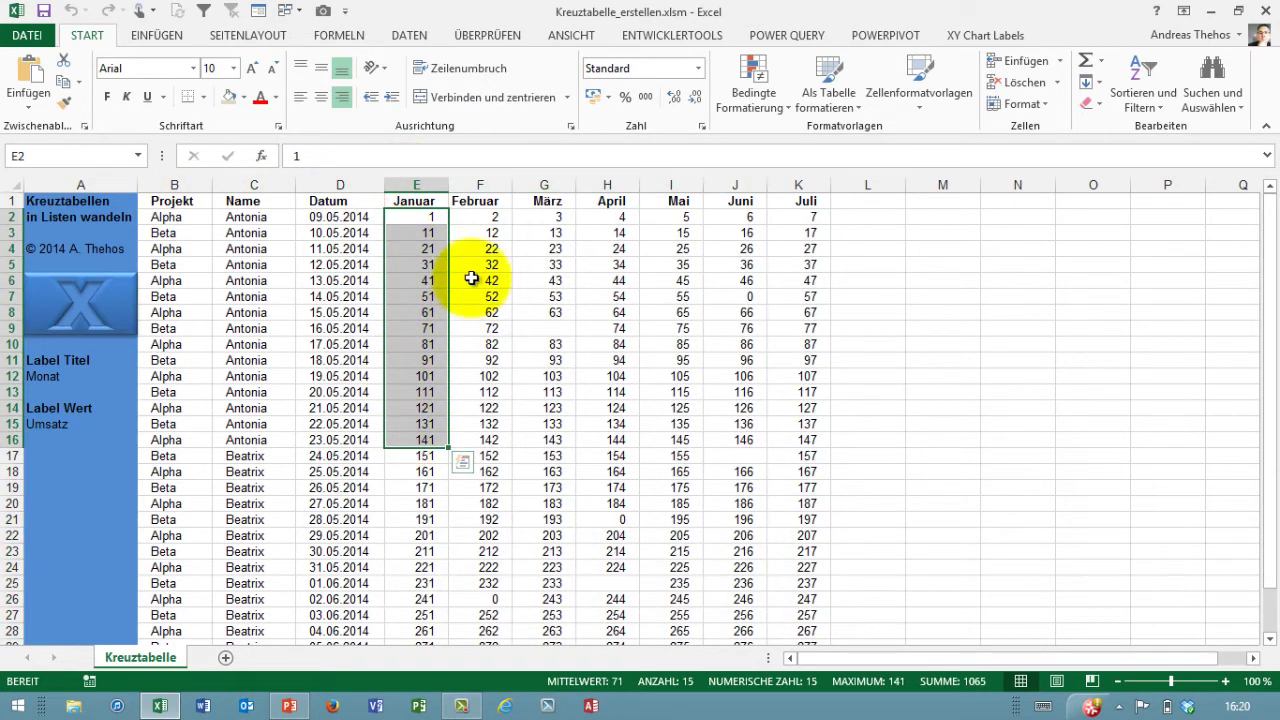
left_click_drag(478, 217, 470, 455)
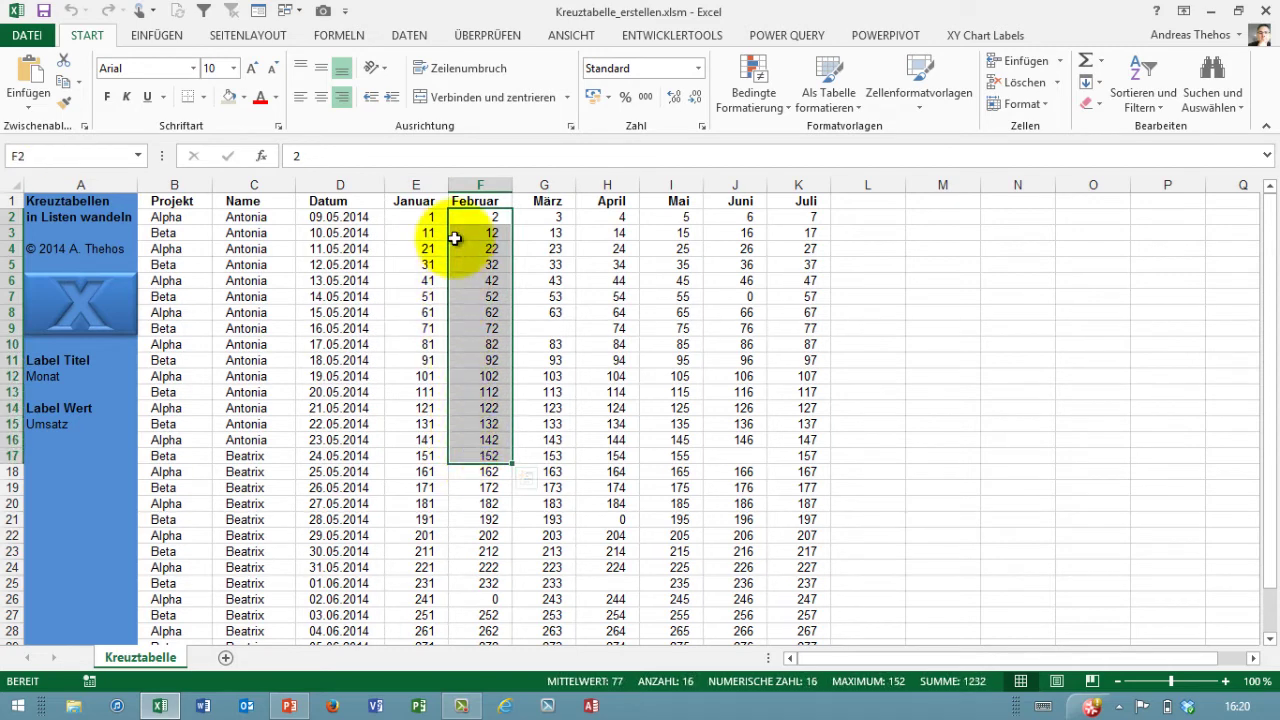
- Point out the month headers in row 1, then narrow the selection to first value cell E2
left_click(416, 201)
left_click(485, 203)
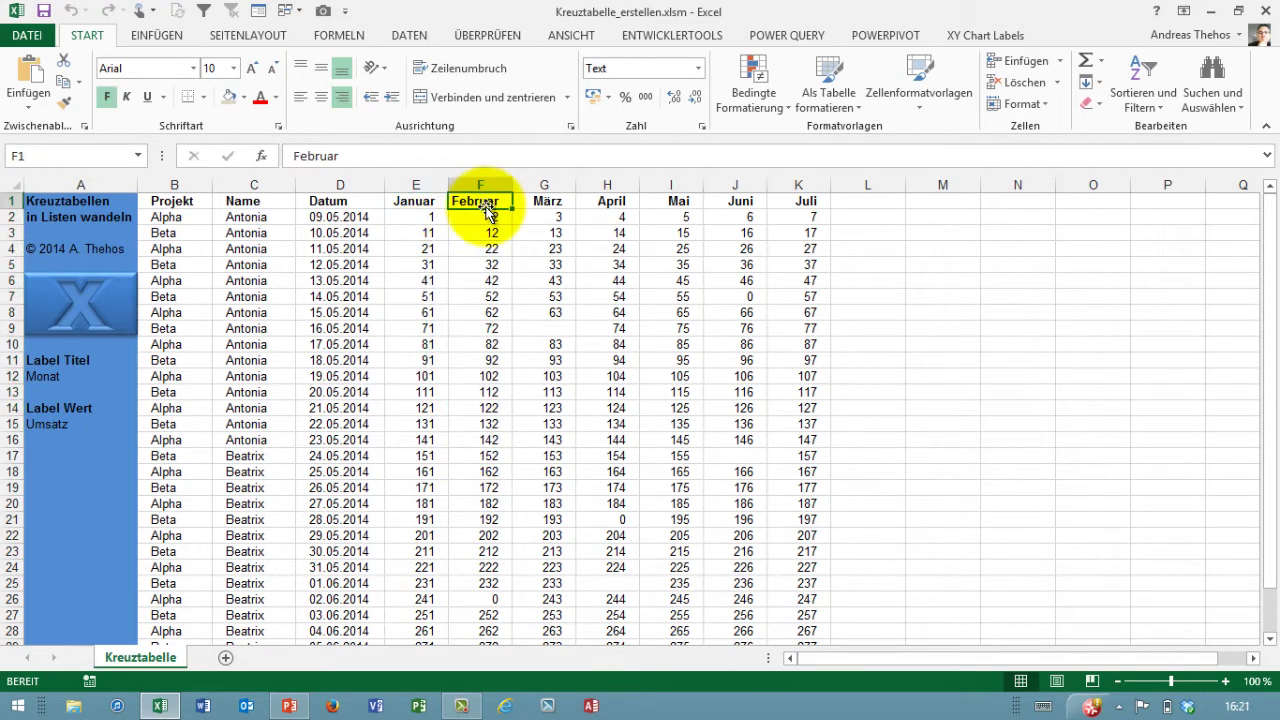
left_click(432, 201)
left_click(482, 201)
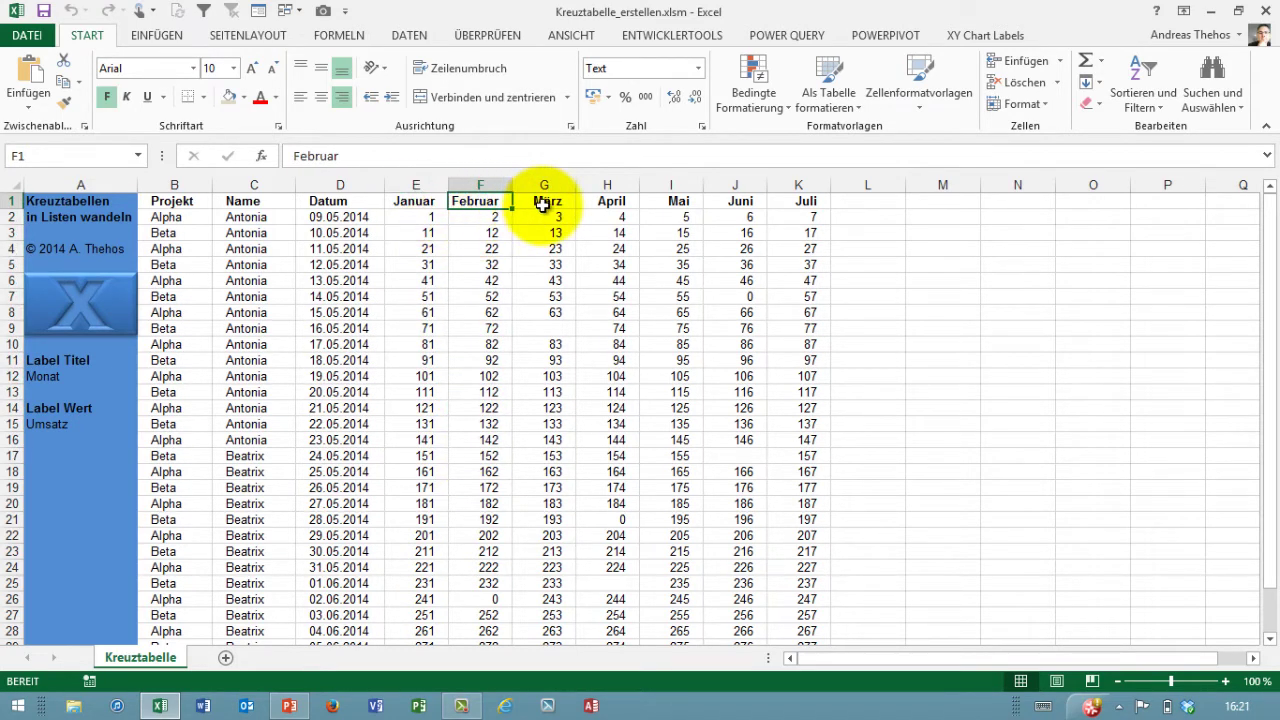
left_click(542, 201)
left_click(607, 201)
left_click_drag(416, 217, 773, 529)
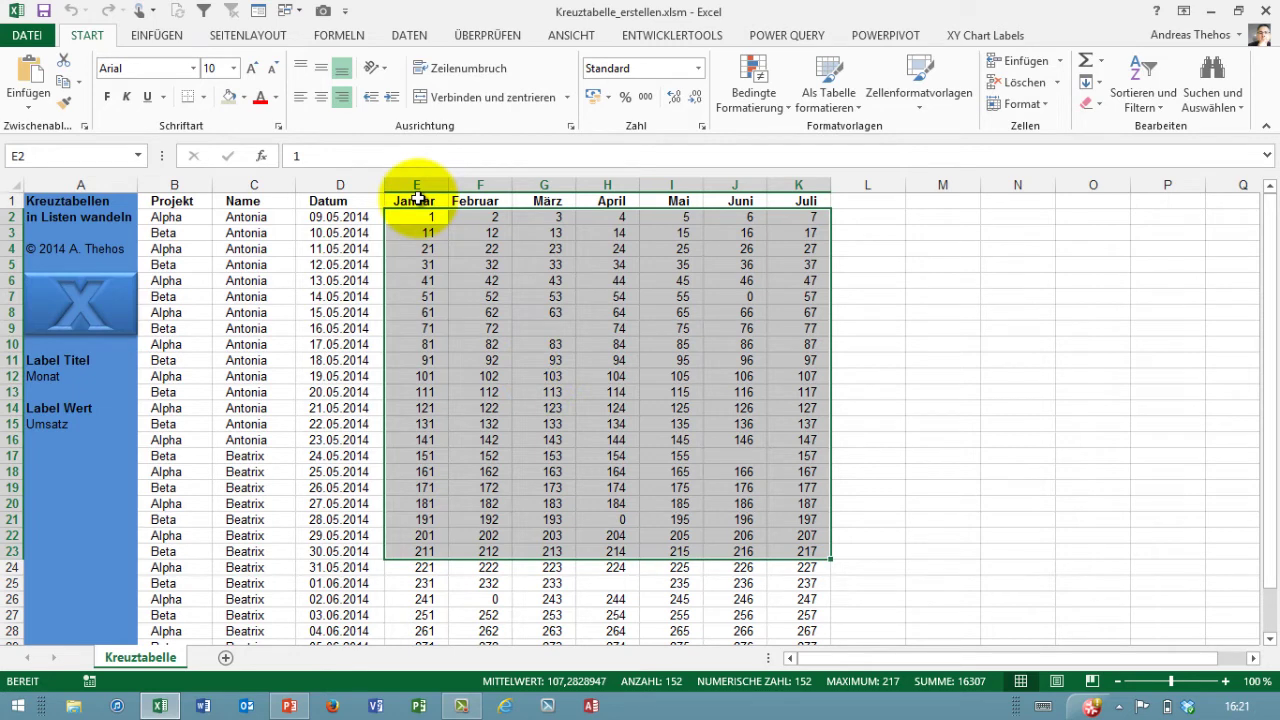
left_click(408, 218)
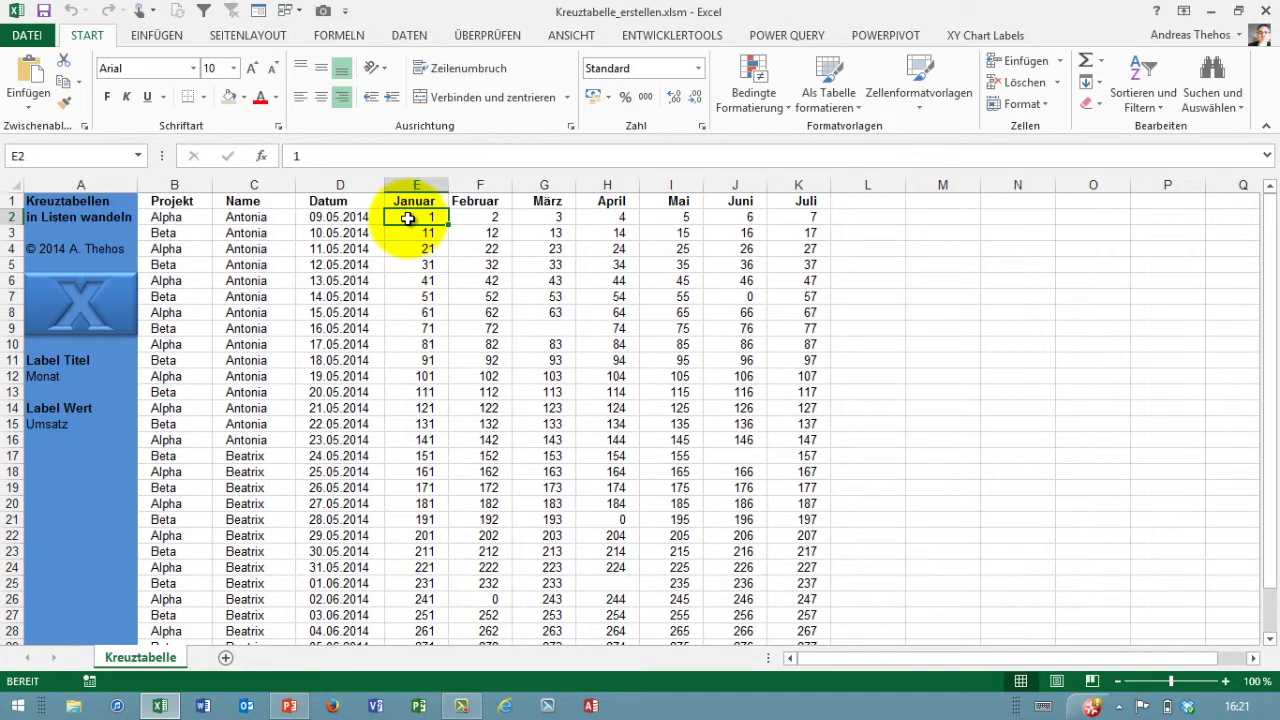
- Mark the descriptive Projekt, Name and Datum columns, then return to value cell E2
left_click(176, 201)
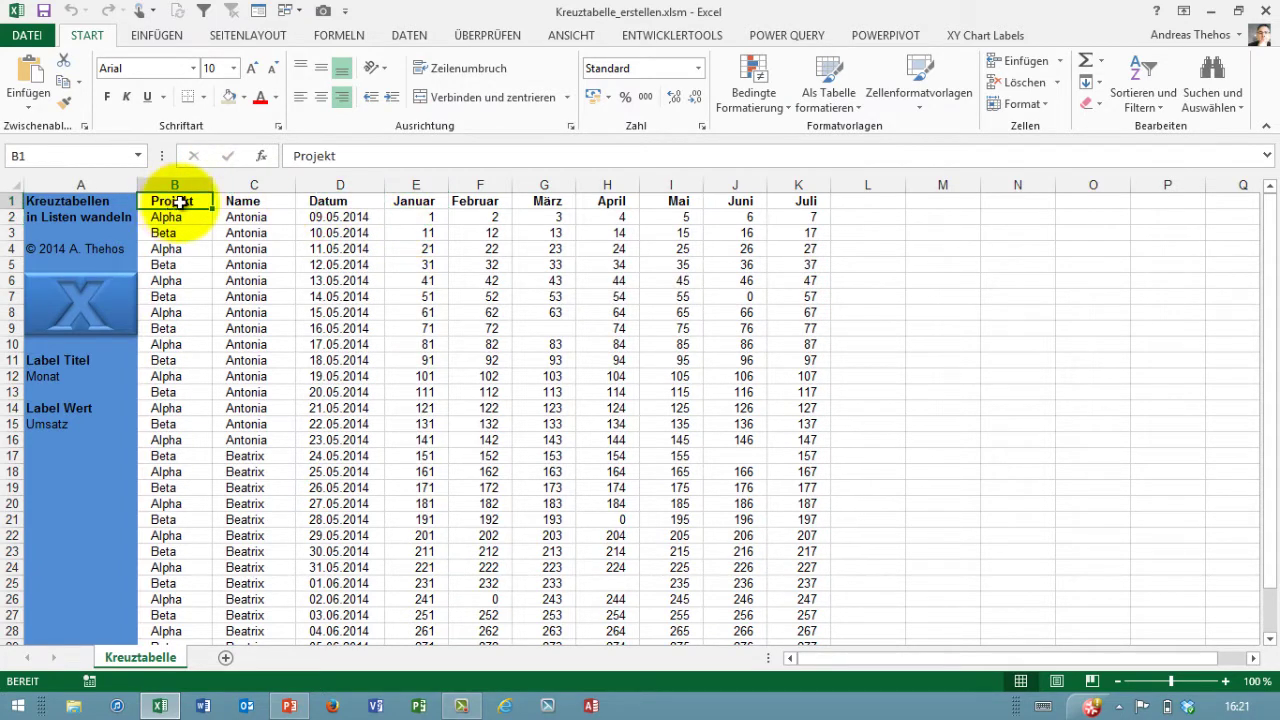
mouse_move(171, 216)
left_mouse_down()
mouse_move(310, 318)
mouse_move(340, 535)
left_mouse_up()
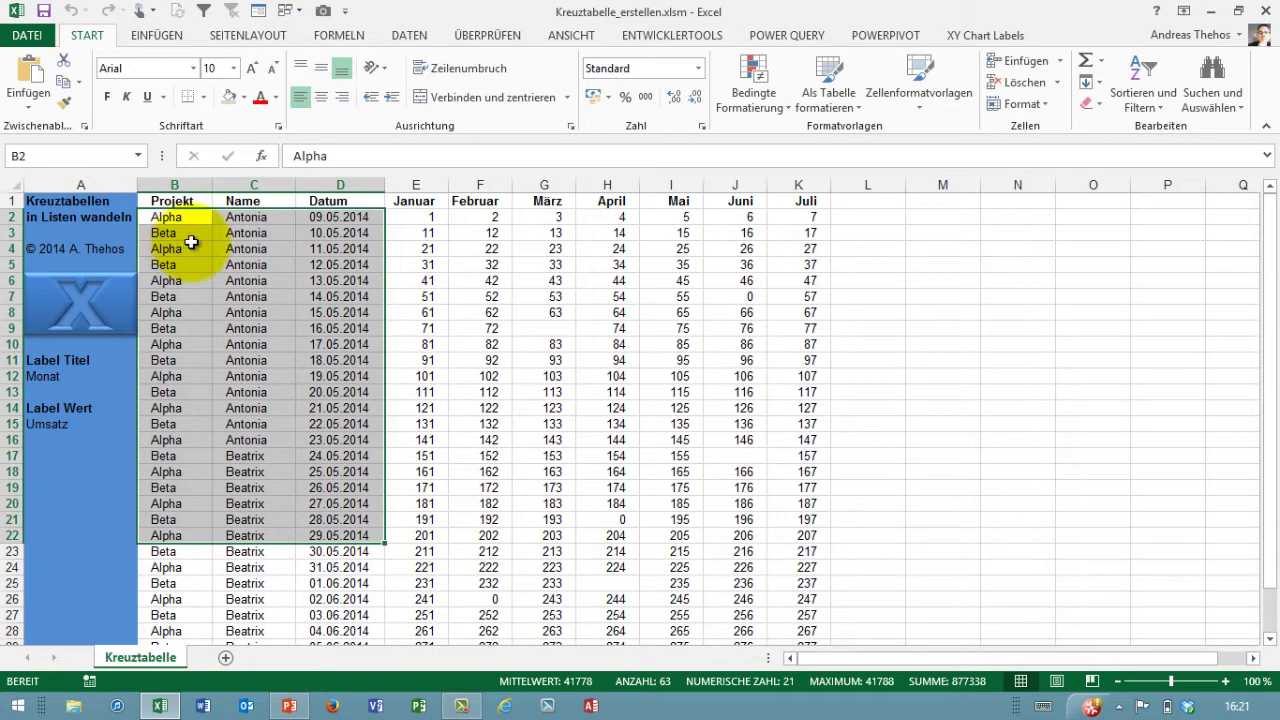
left_click(418, 217)
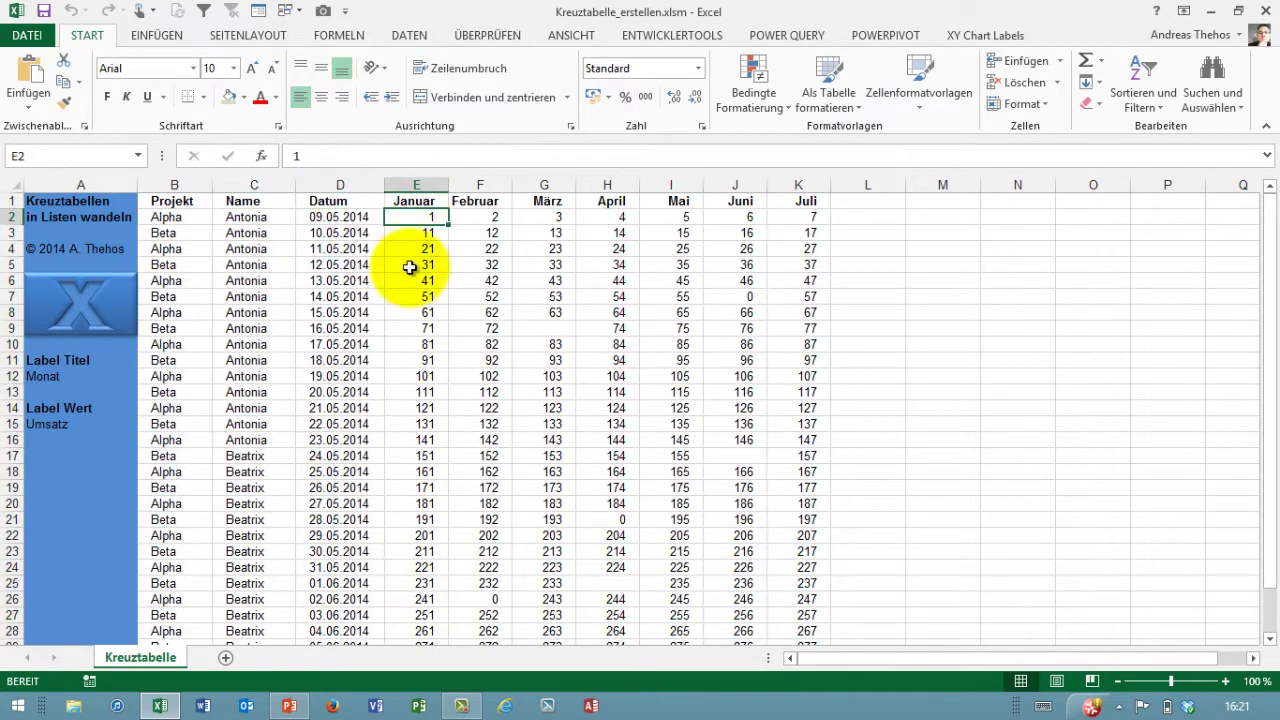
left_click(480, 216)
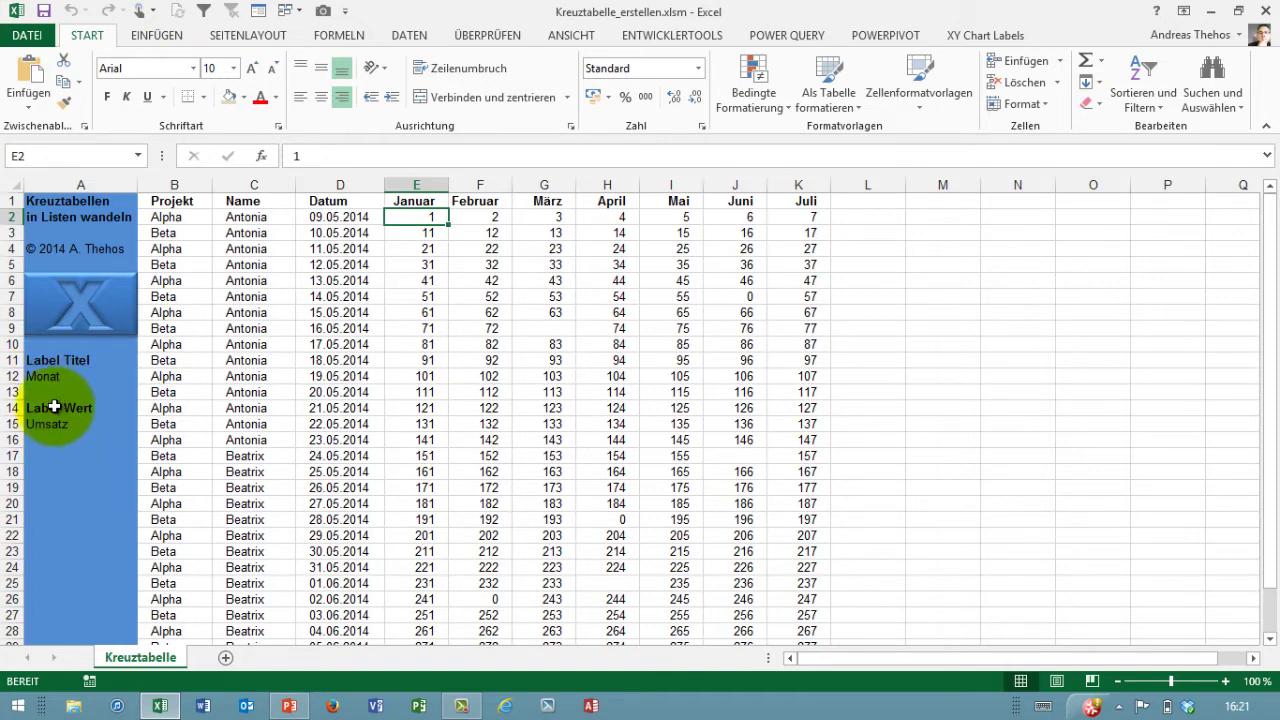
- Run the X conversion macro, answer Nein to the data-start question and dismiss the message
left_click(114, 307)
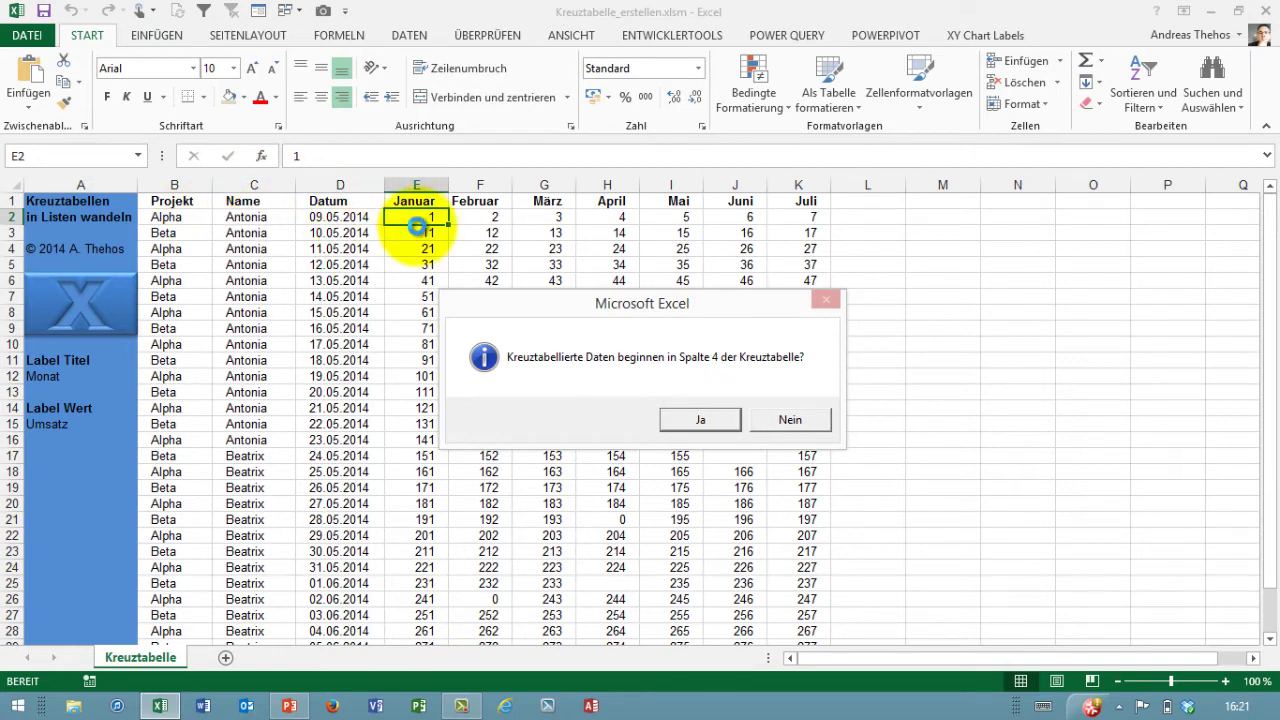
left_click(784, 418)
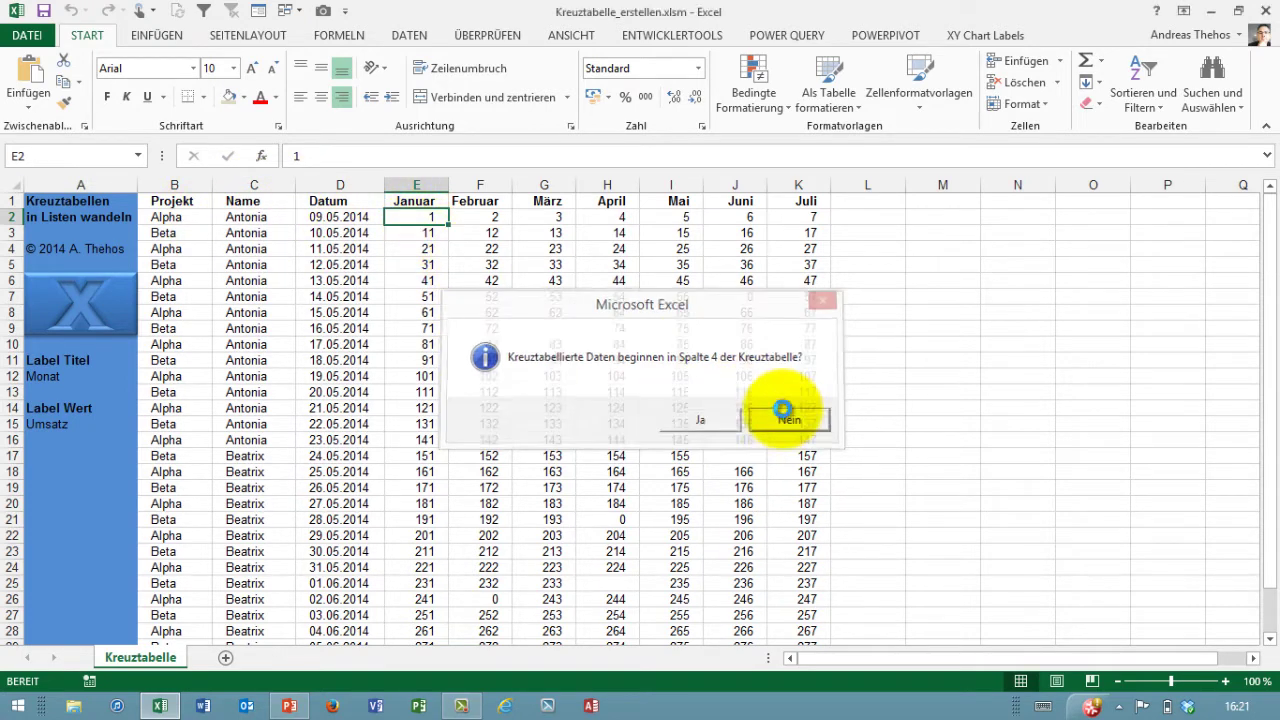
left_click(826, 428)
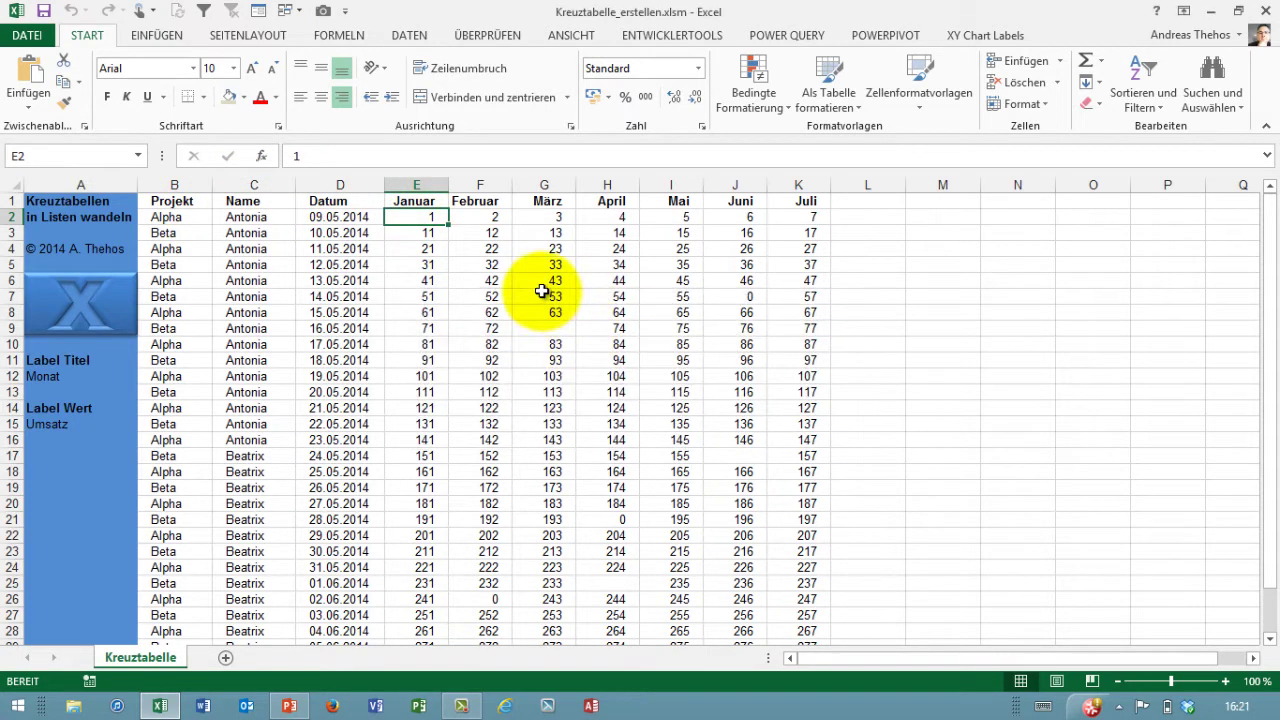
- Reselect a starting value cell and rerun the macro, answering Ja so the list builds on Tabelle8
left_click(543, 281)
left_click(420, 234)
left_click(127, 300)
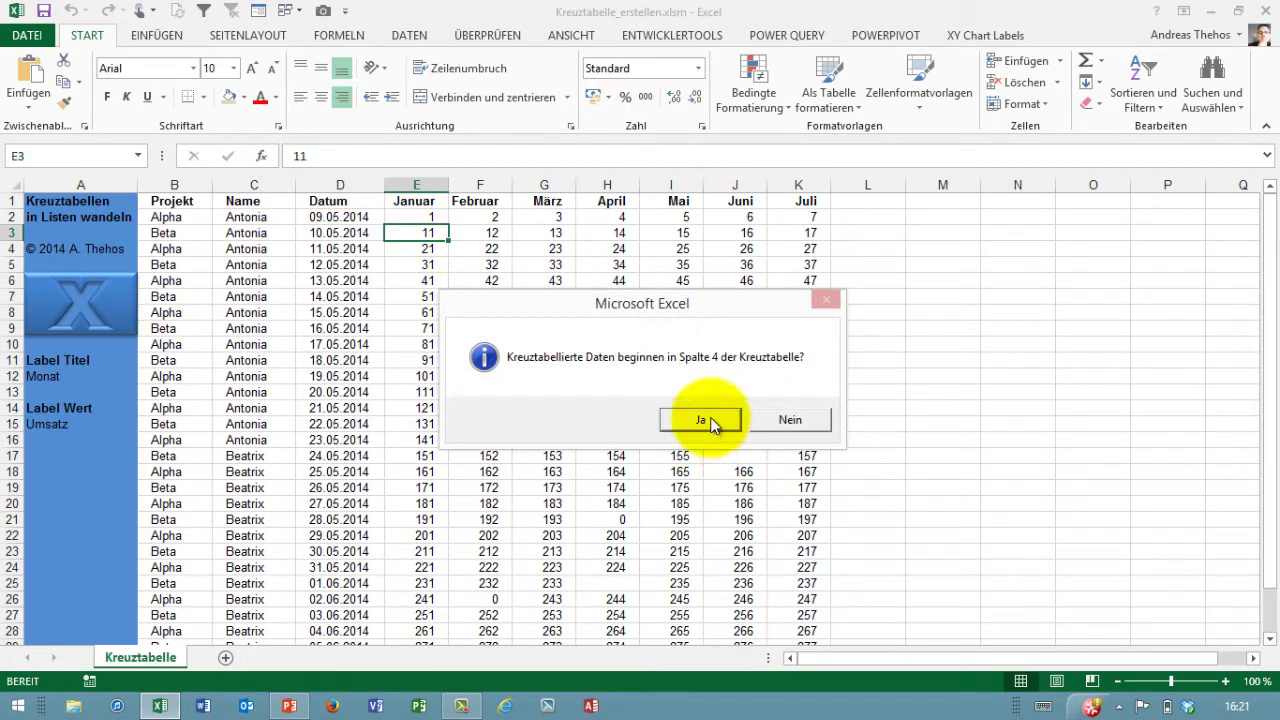
left_click(713, 436)
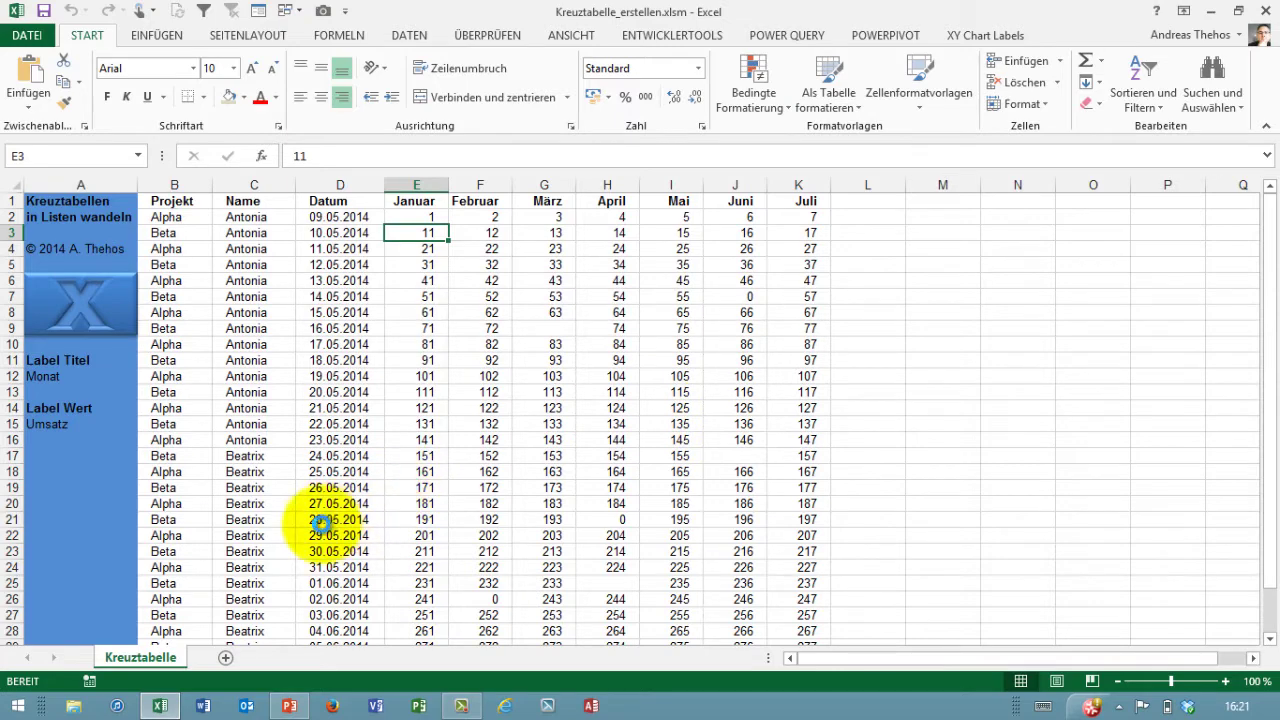
left_click(221, 656)
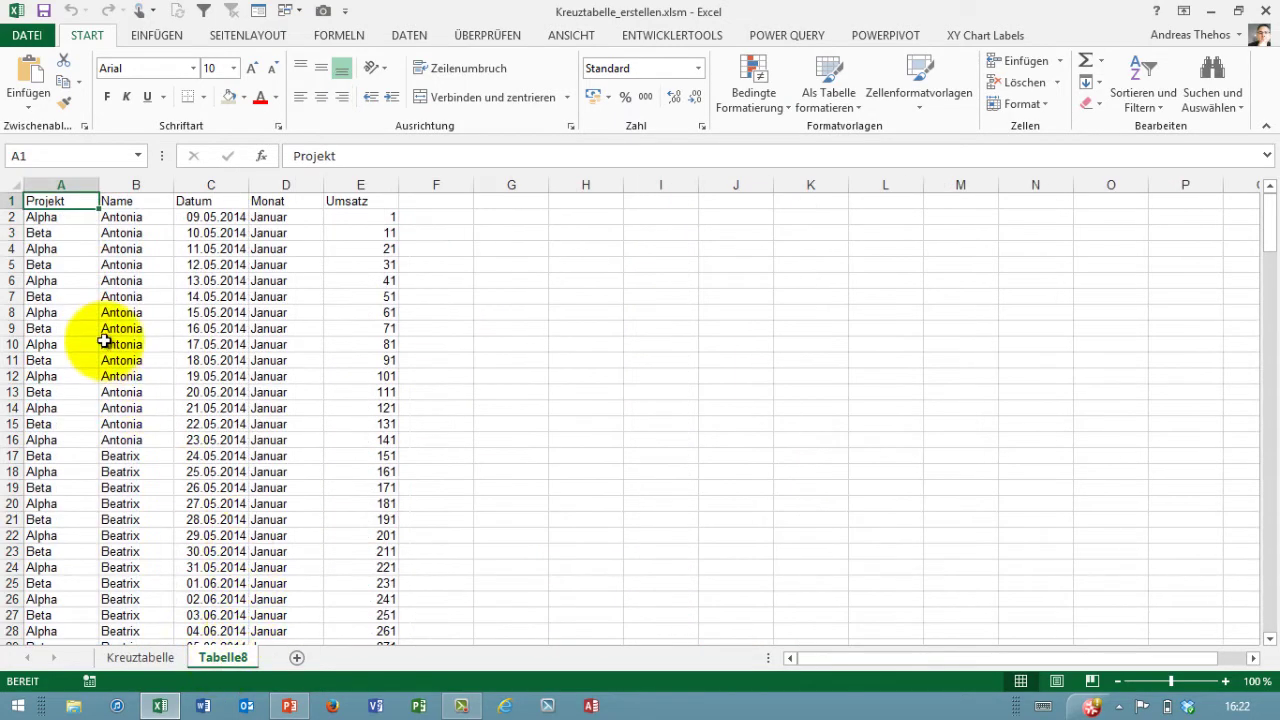
- Sort the flat list ascending by Datum
left_click(58, 186)
left_click(234, 186)
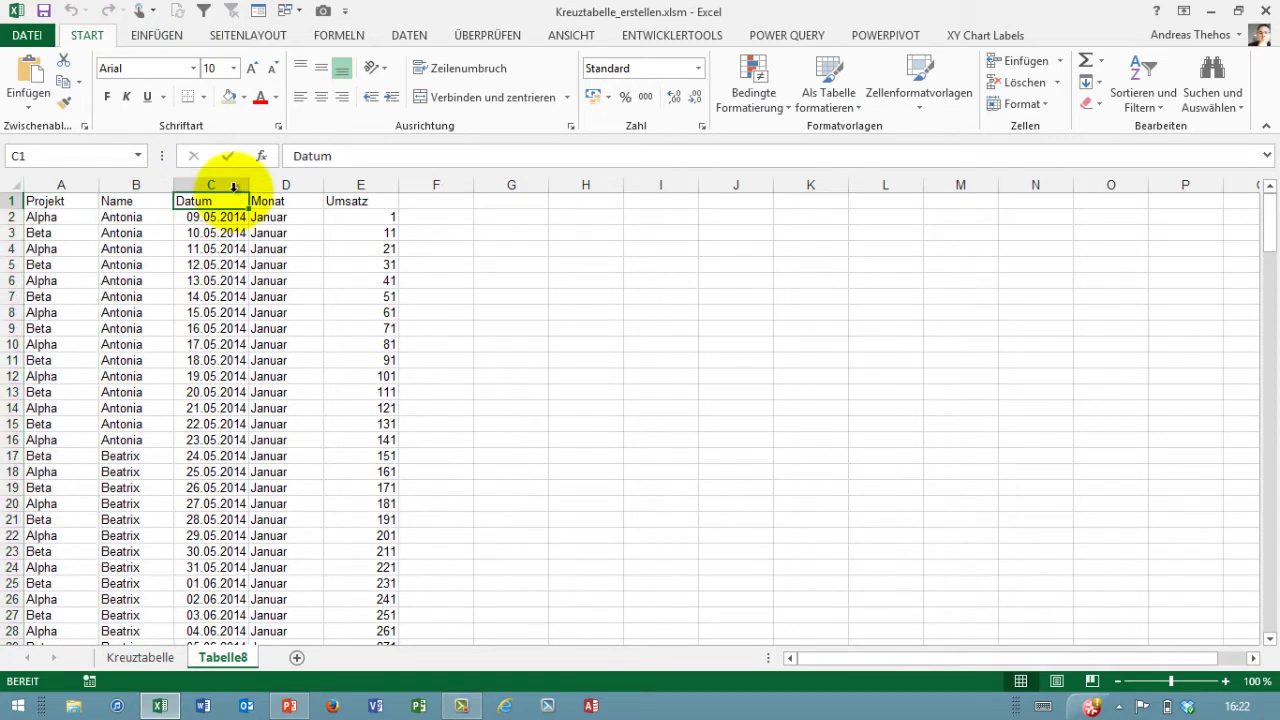
left_click(234, 186)
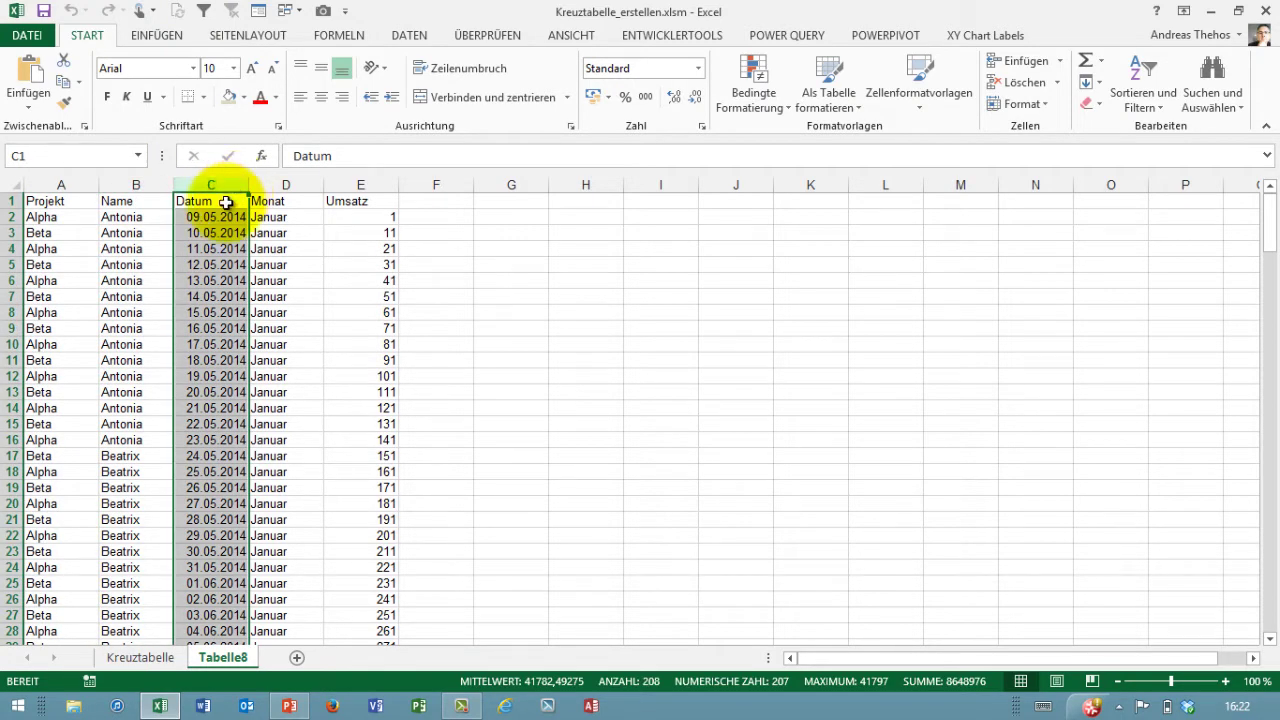
left_click(220, 217)
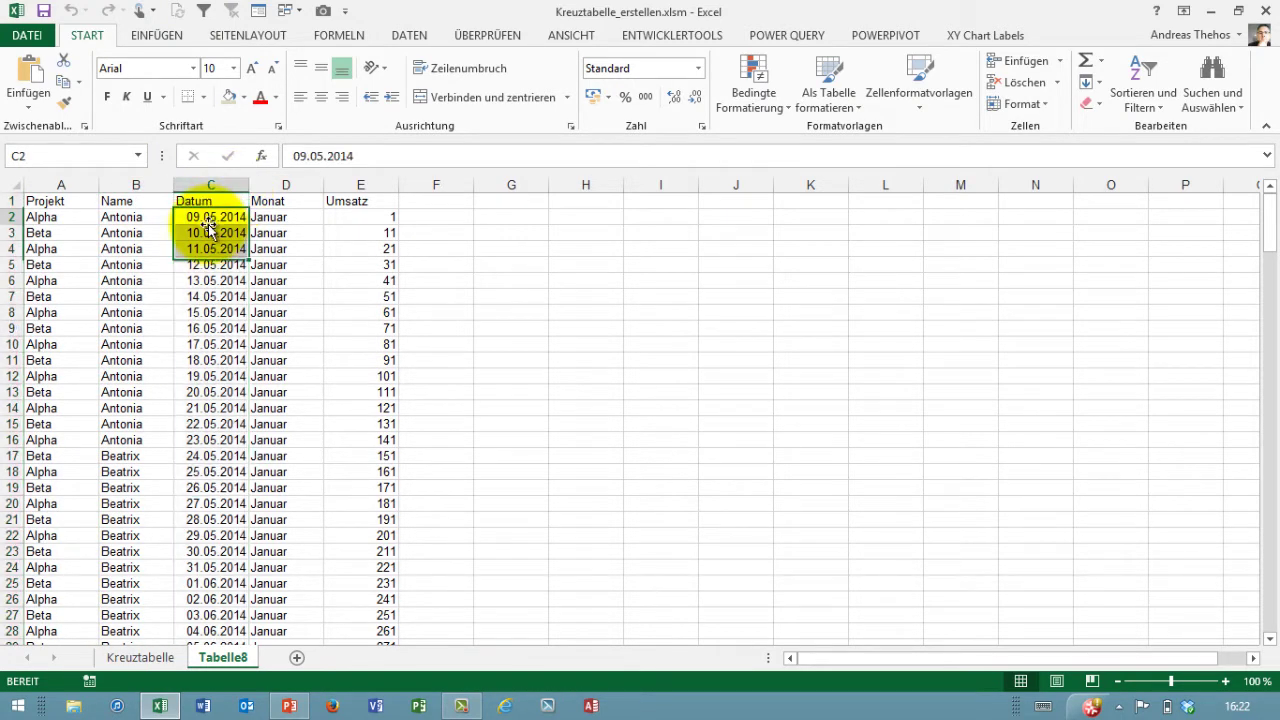
left_click(1147, 93)
left_click(1143, 129)
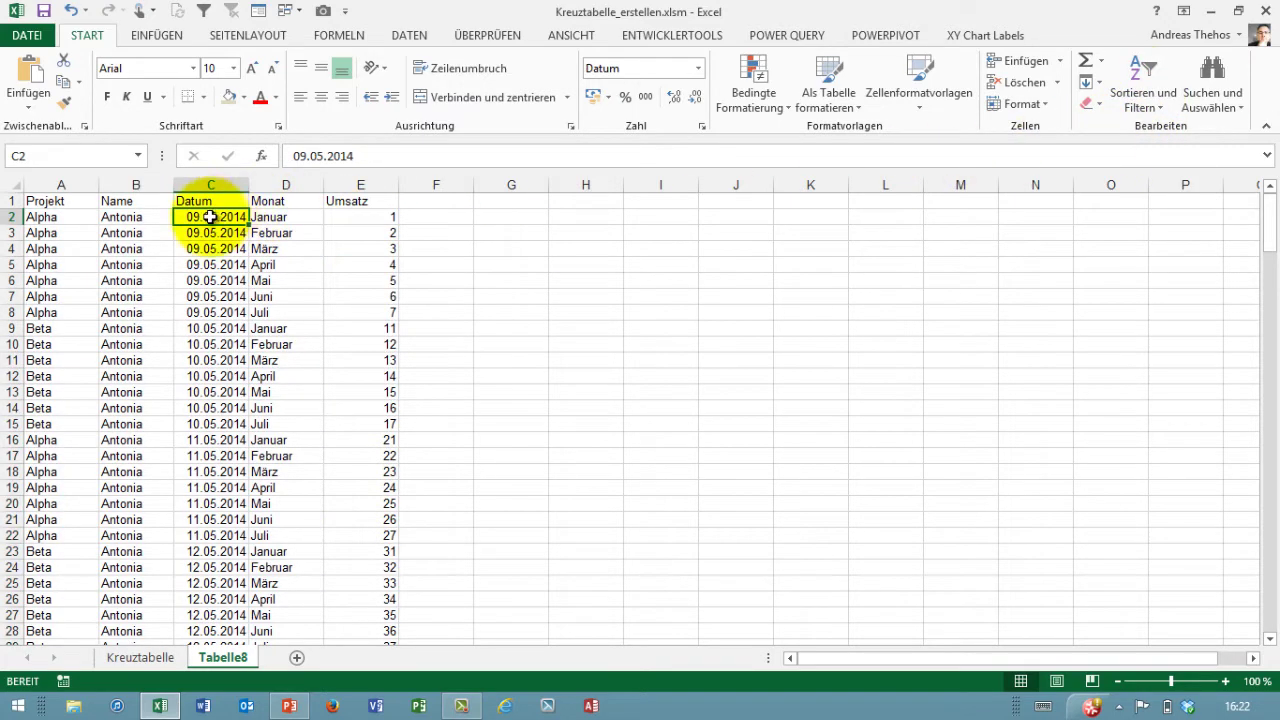
- Mark the seven 09.05.2014 rows with months Januar–Juli and their Umsatz values, then return to Kreuztabelle
left_click_drag(210, 217, 205, 313)
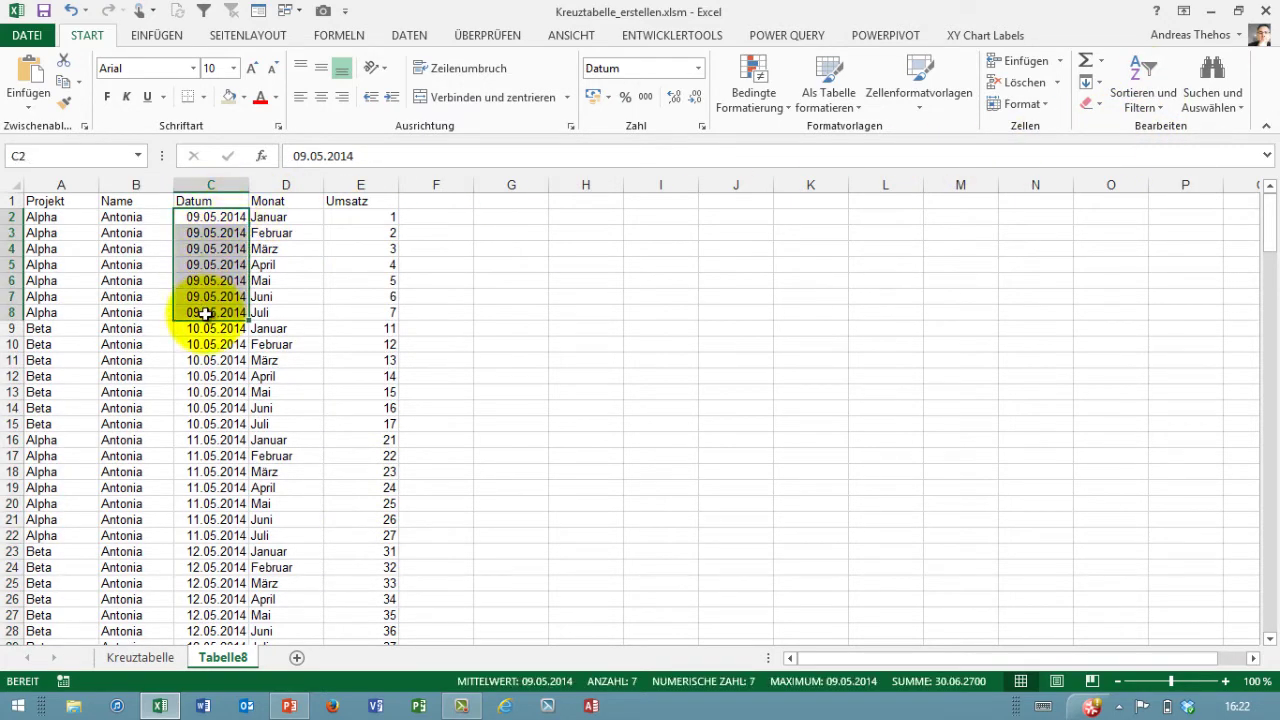
left_click_drag(286, 217, 285, 312)
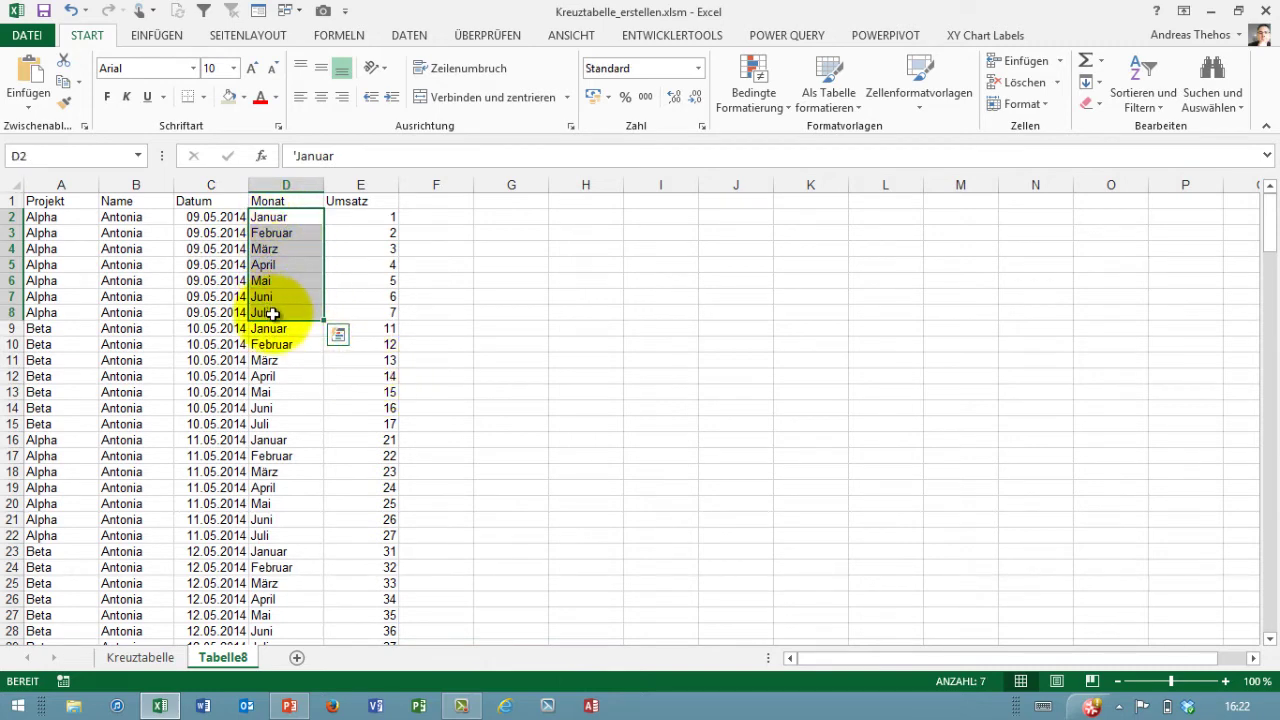
left_click_drag(375, 217, 372, 316)
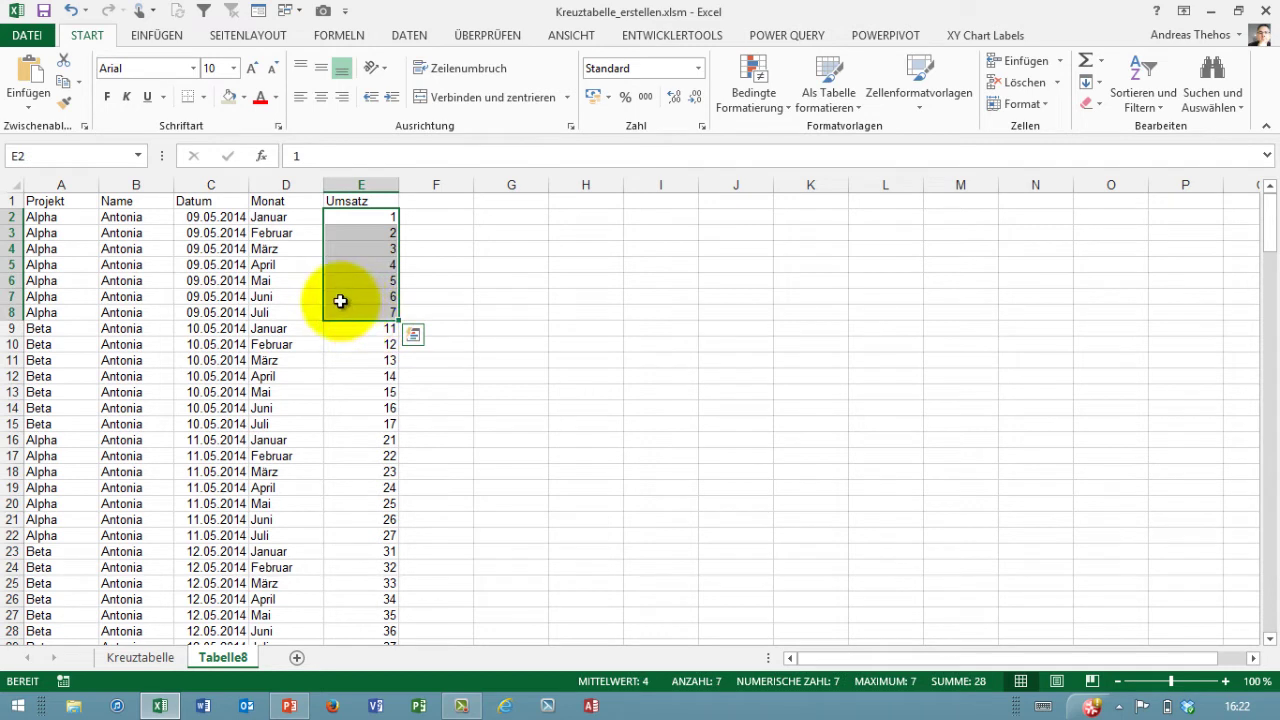
left_click(362, 185)
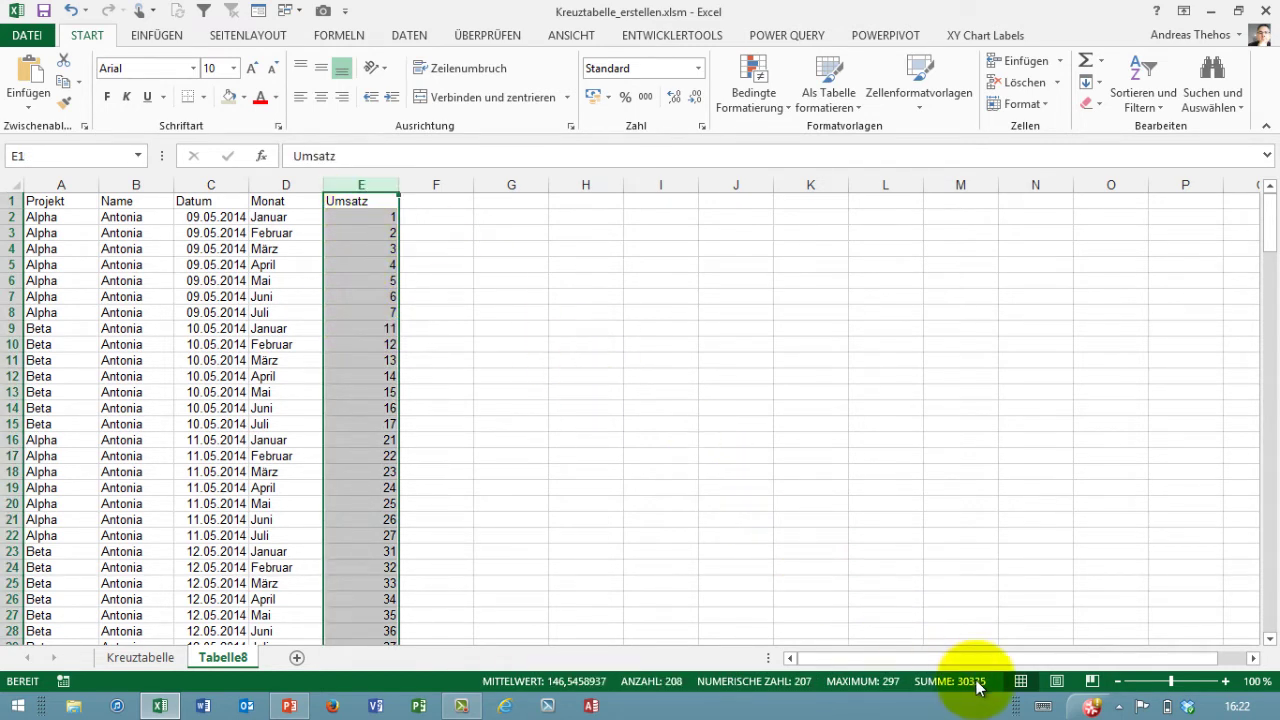
left_click(140, 657)
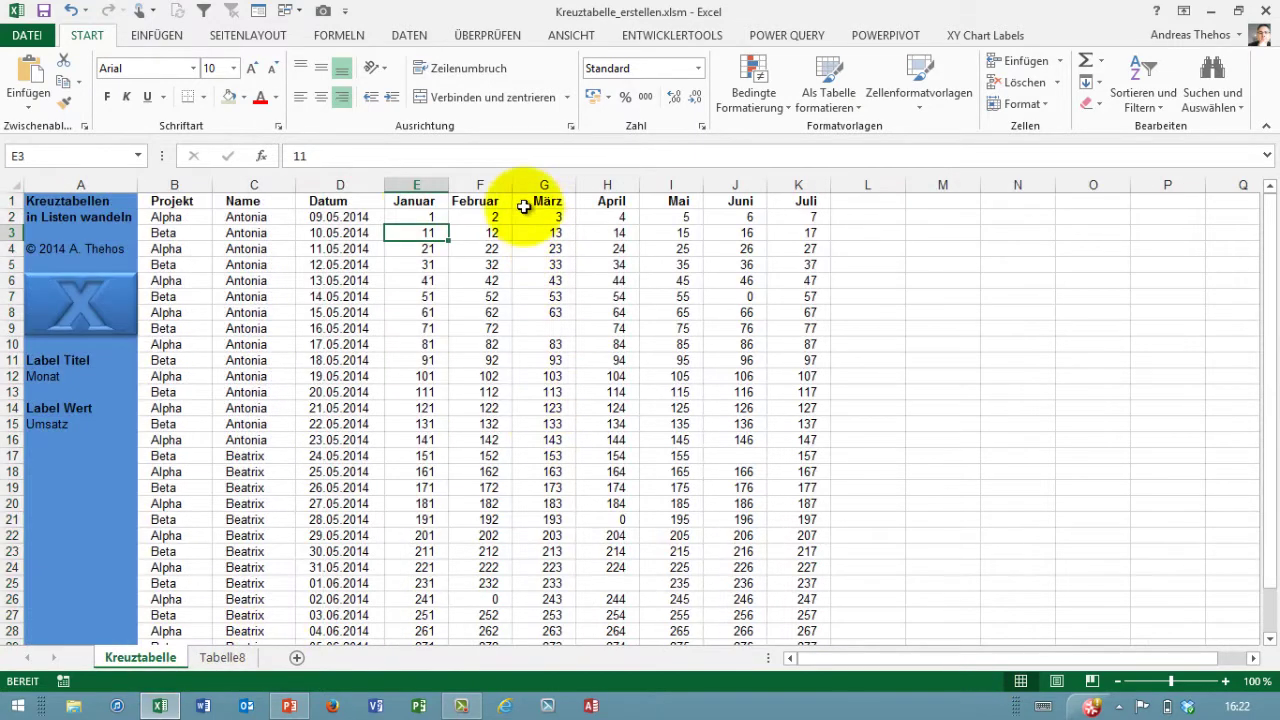
left_click_drag(420, 184, 790, 184)
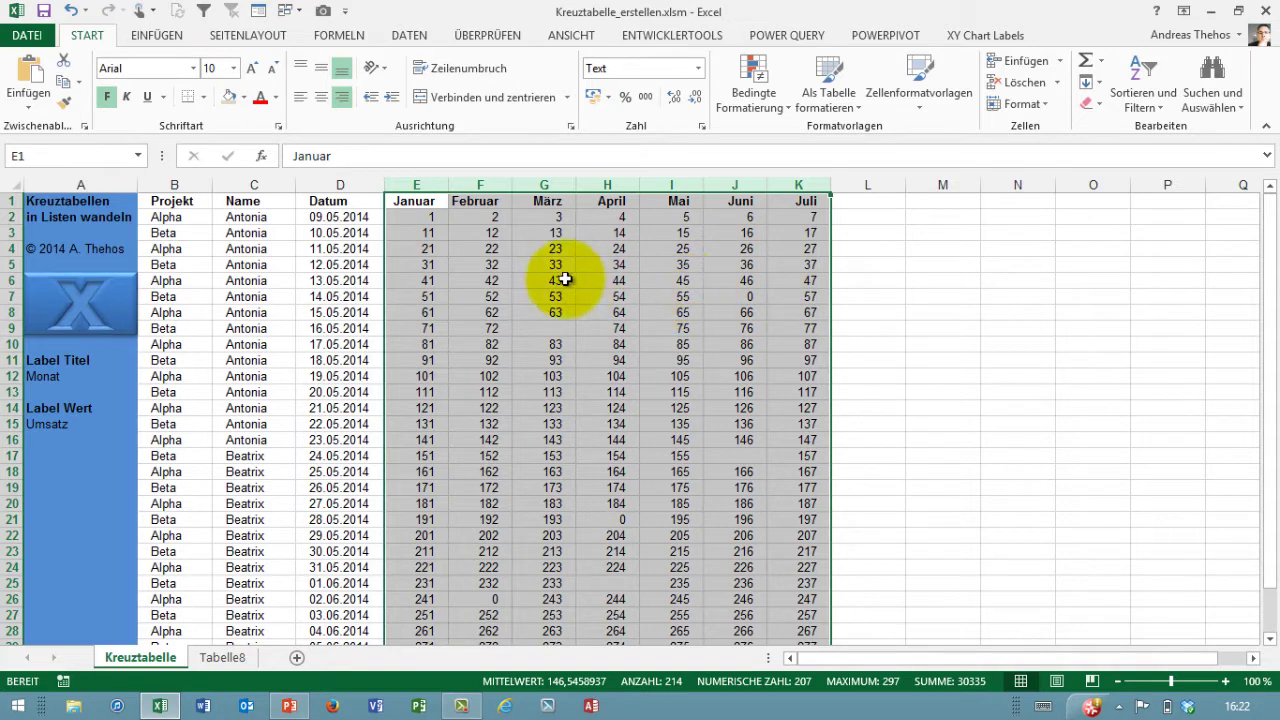
left_click(243, 655)
left_click(271, 235)
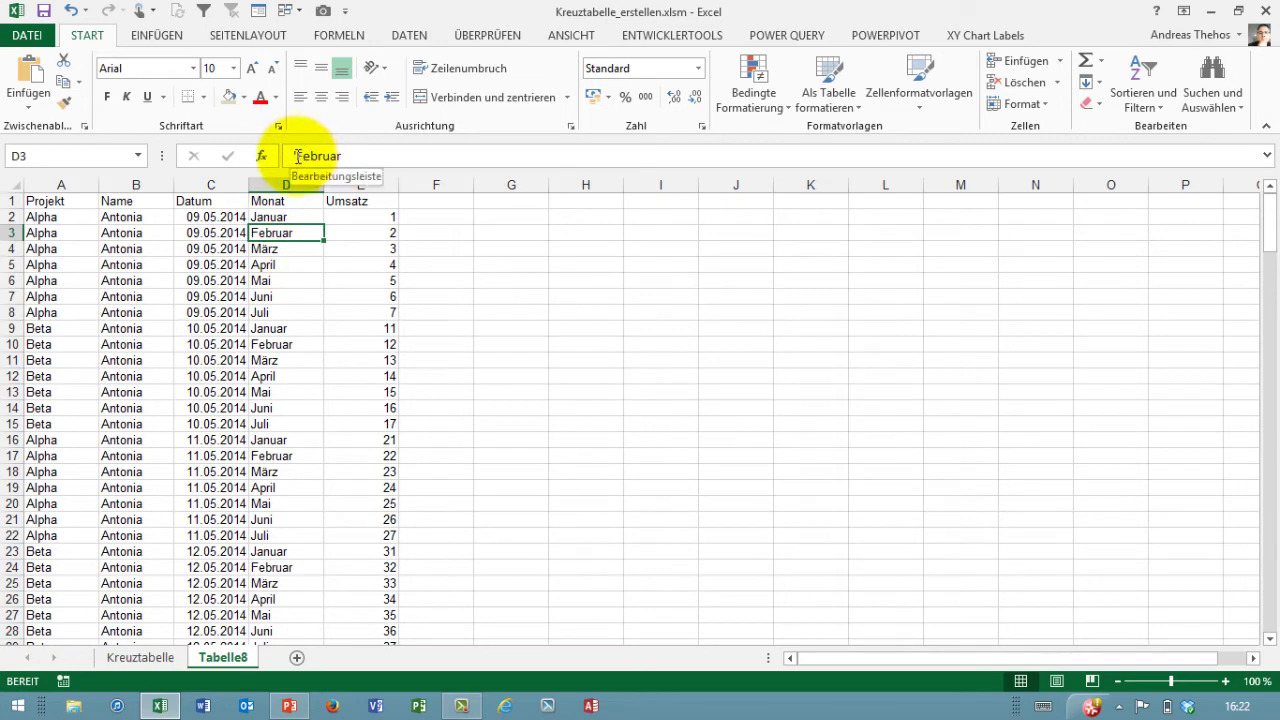
type("'")
left_click(140, 657)
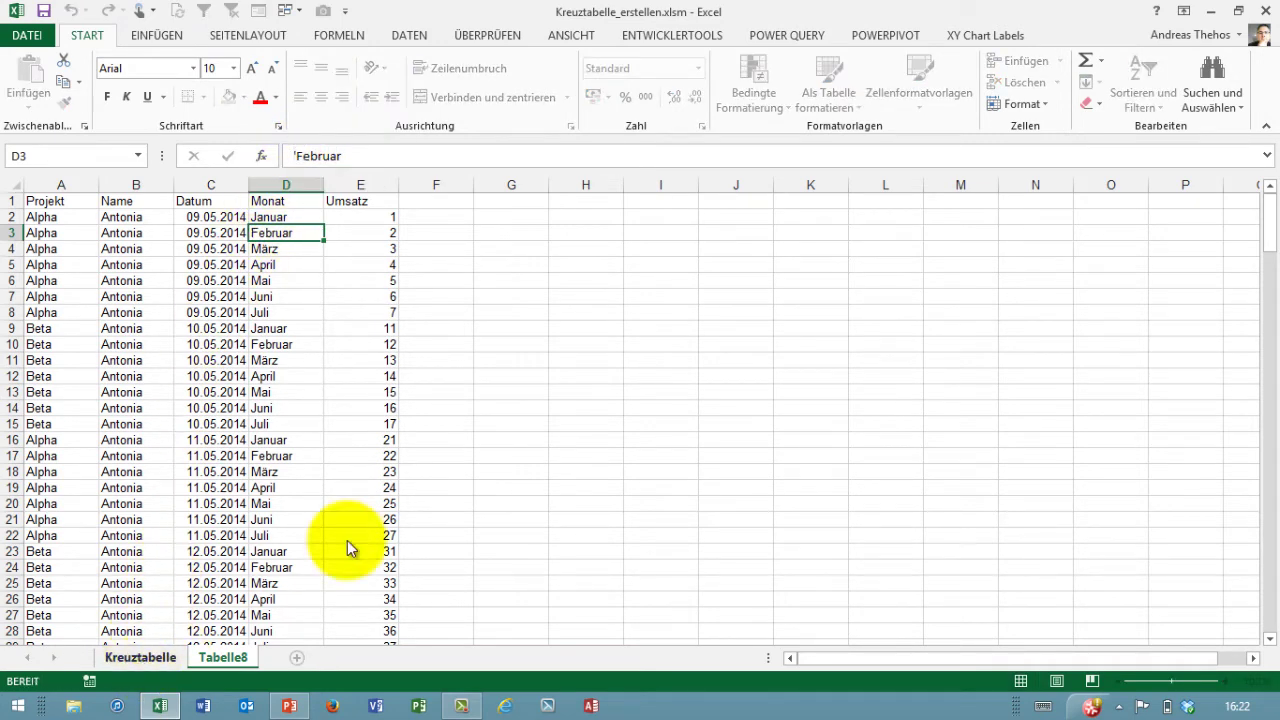
left_click(440, 202)
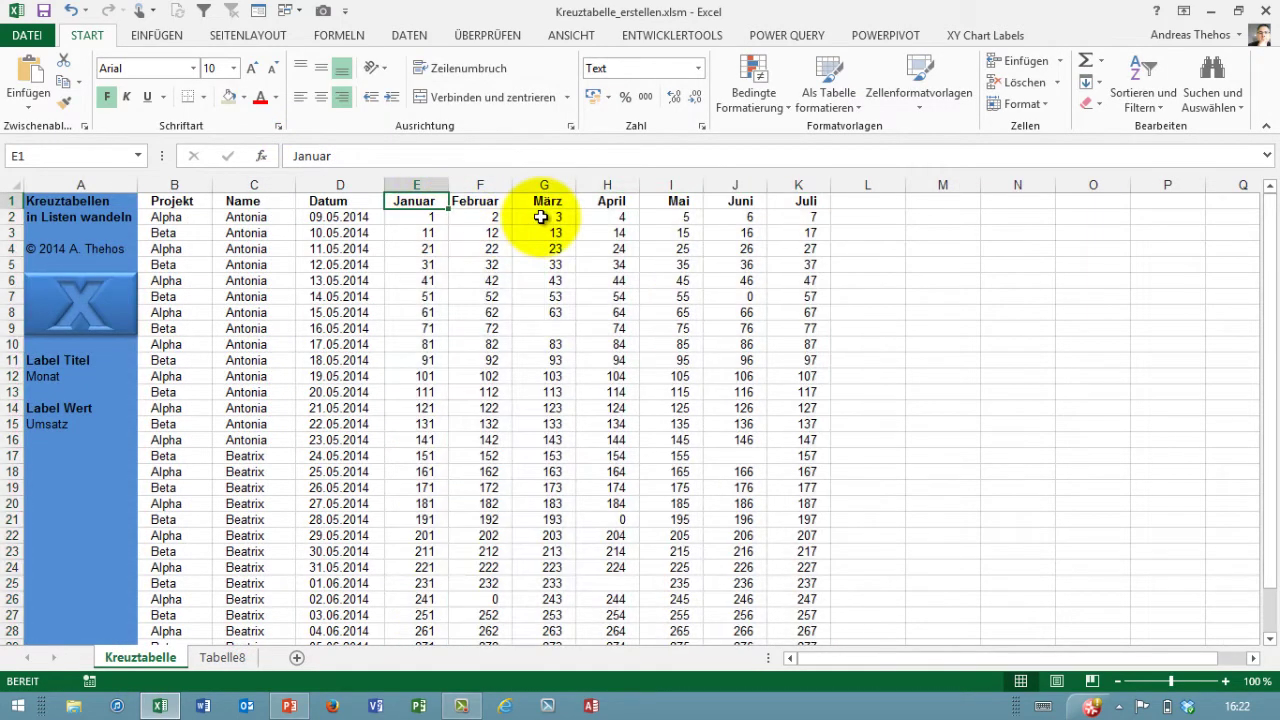
type("01-02")
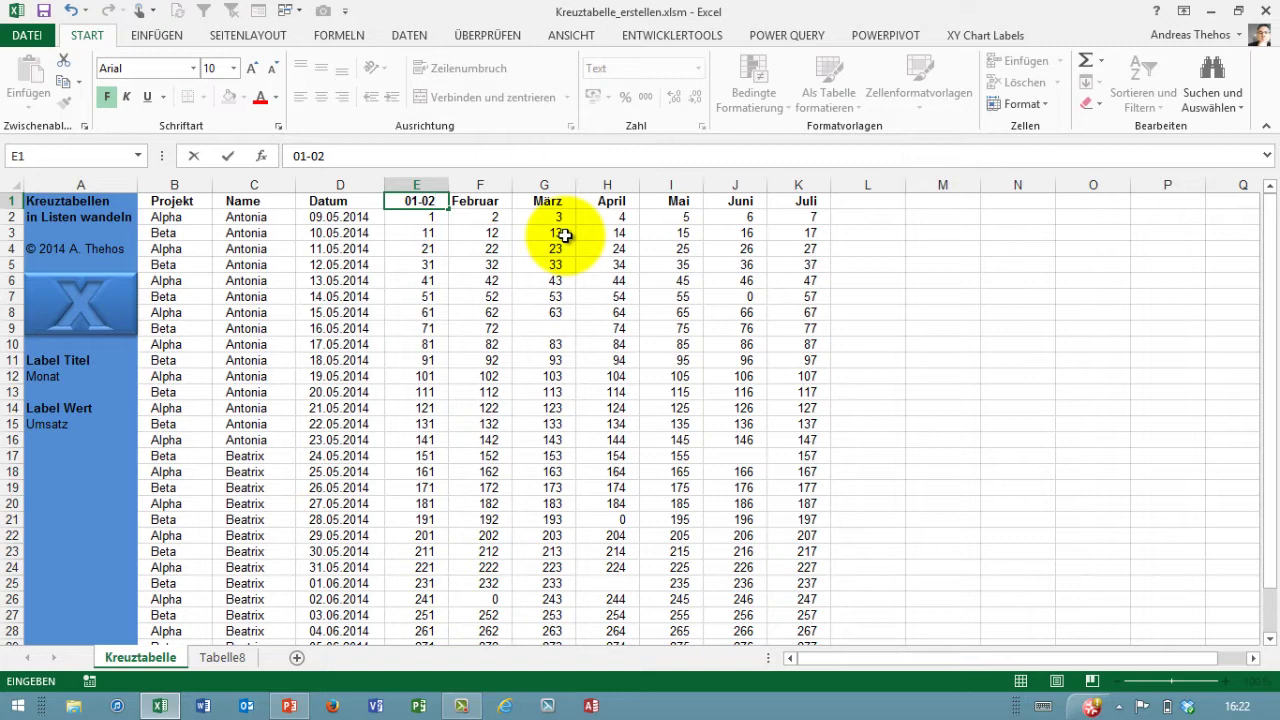
key("Escape")
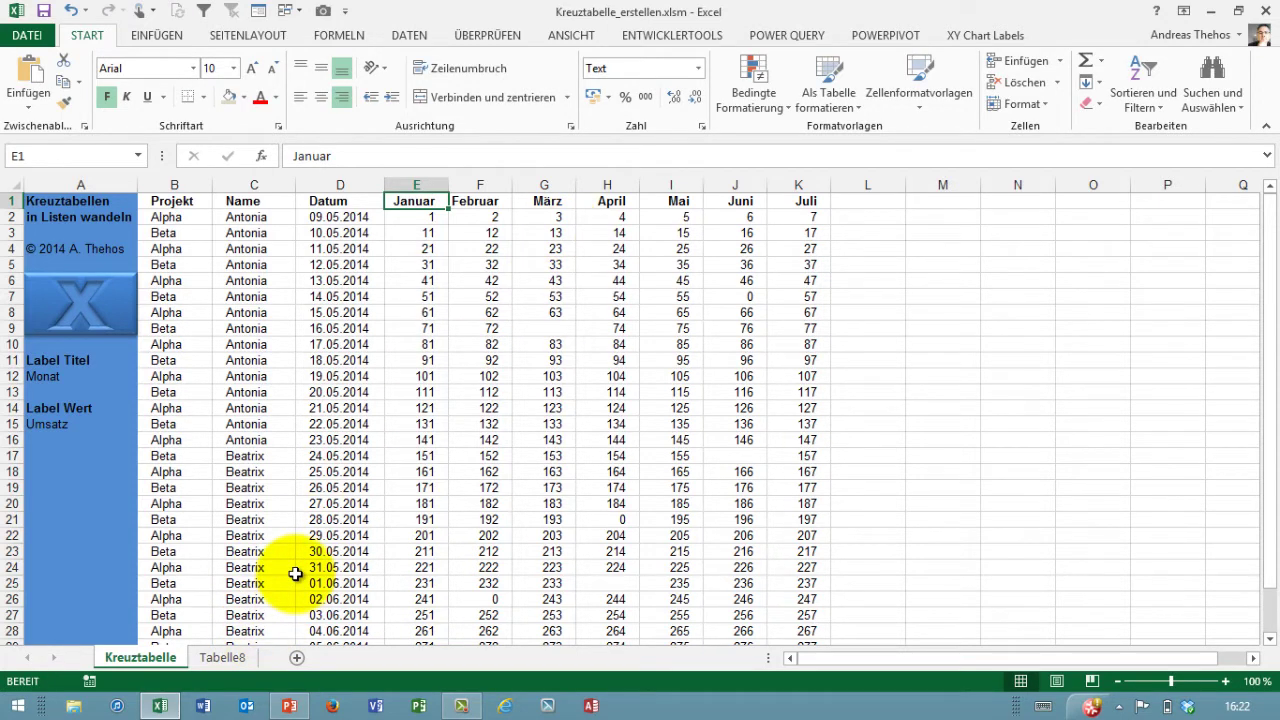
key("alt+F11")
scroll(349, 469, "up", 6)
scroll(408, 465, "up", 6)
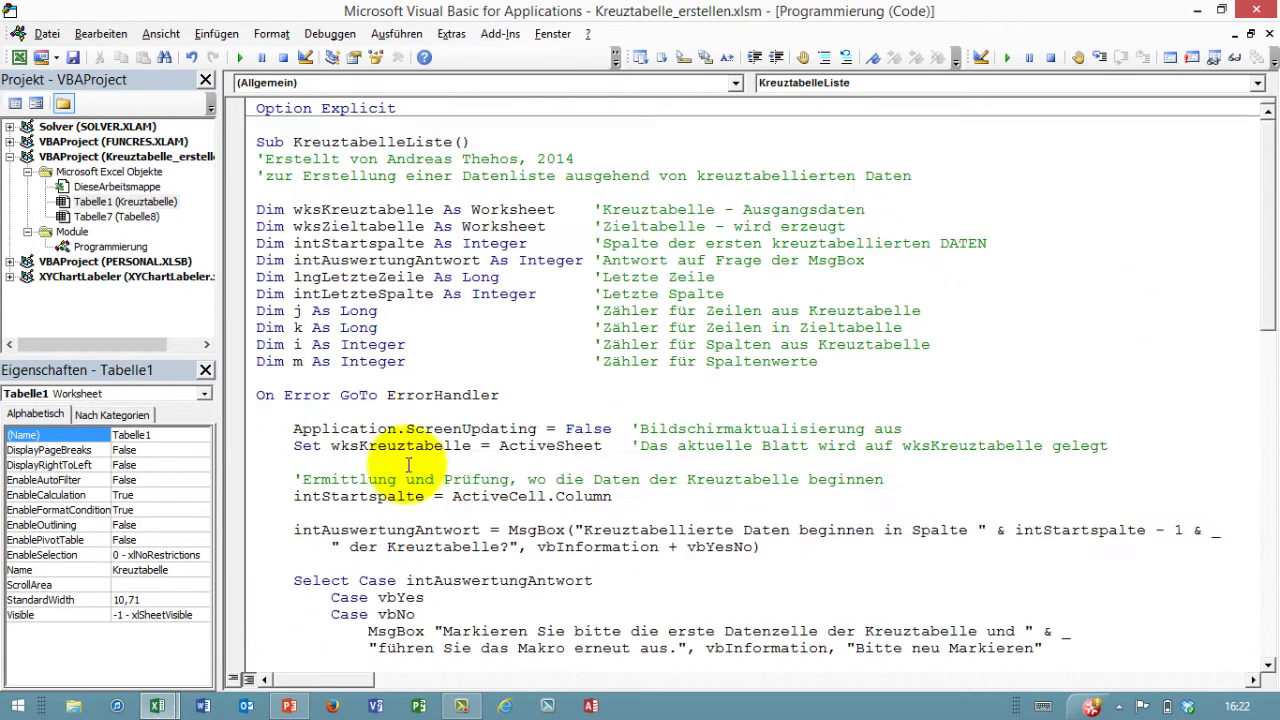
double_click(420, 142)
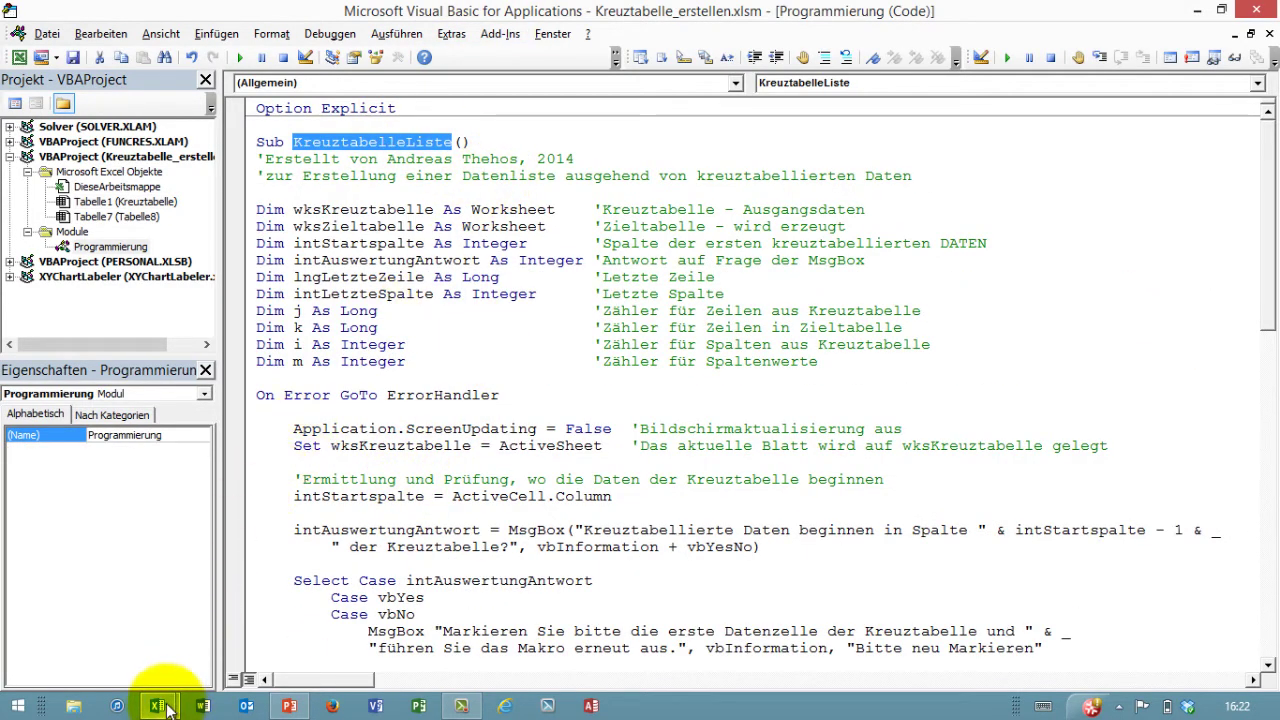
mouse_move(157, 706)
left_click(150, 545)
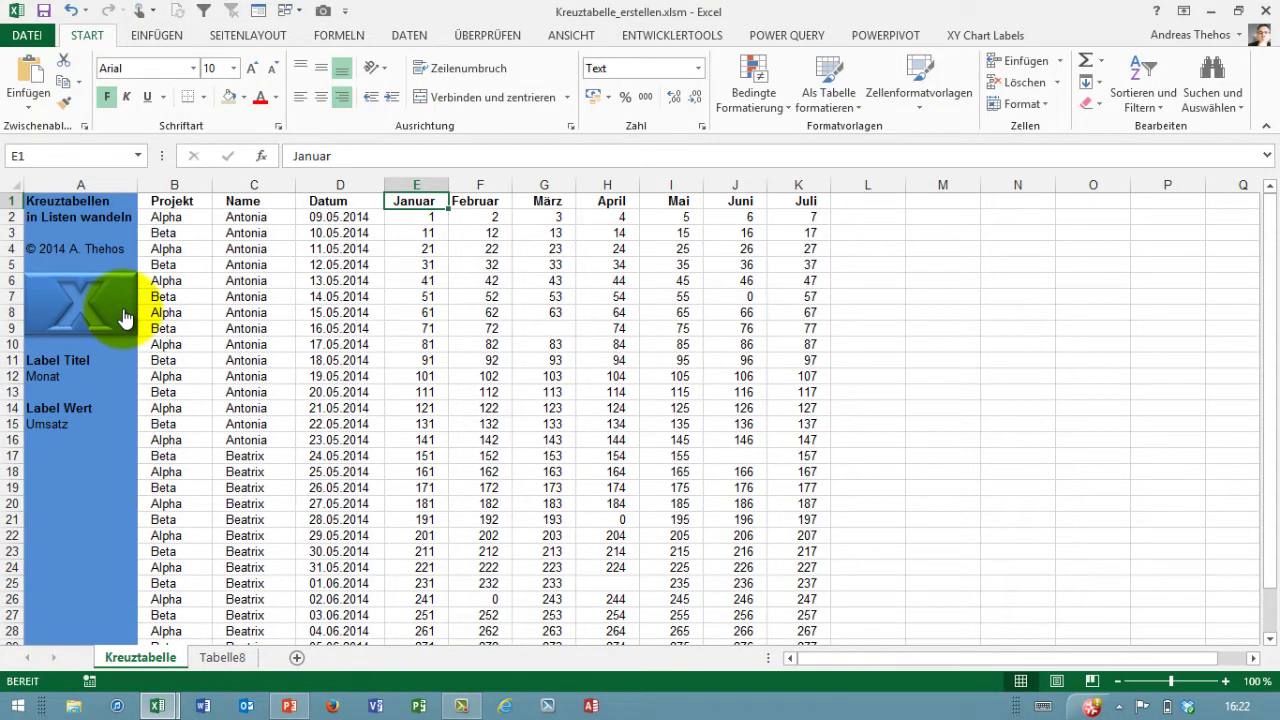
left_click(155, 38)
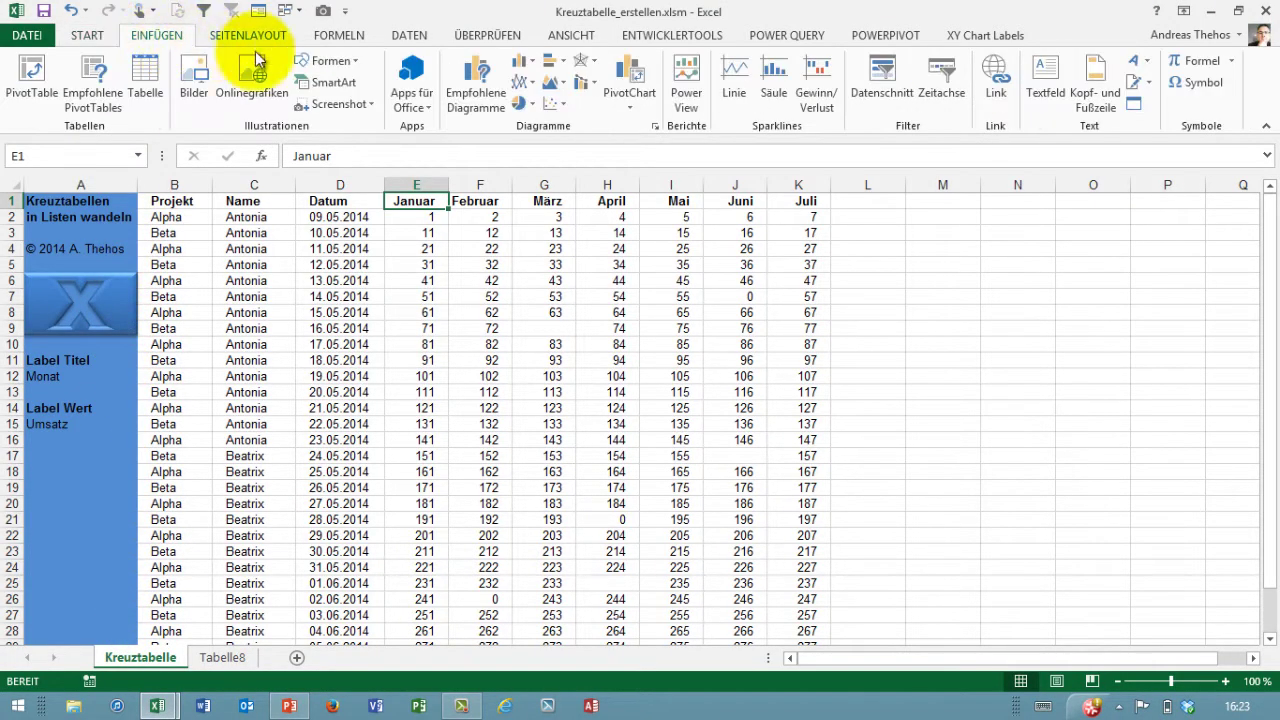
left_click(321, 64)
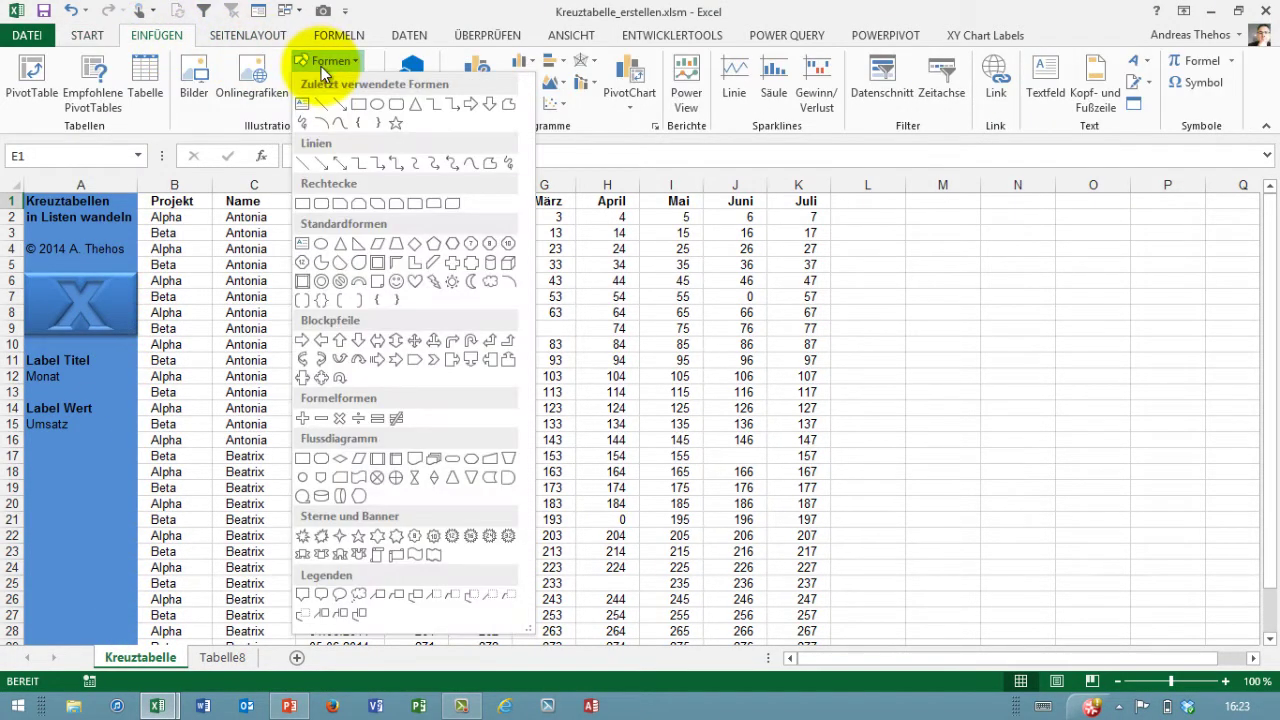
left_click(407, 107)
left_click_drag(48, 467, 164, 557)
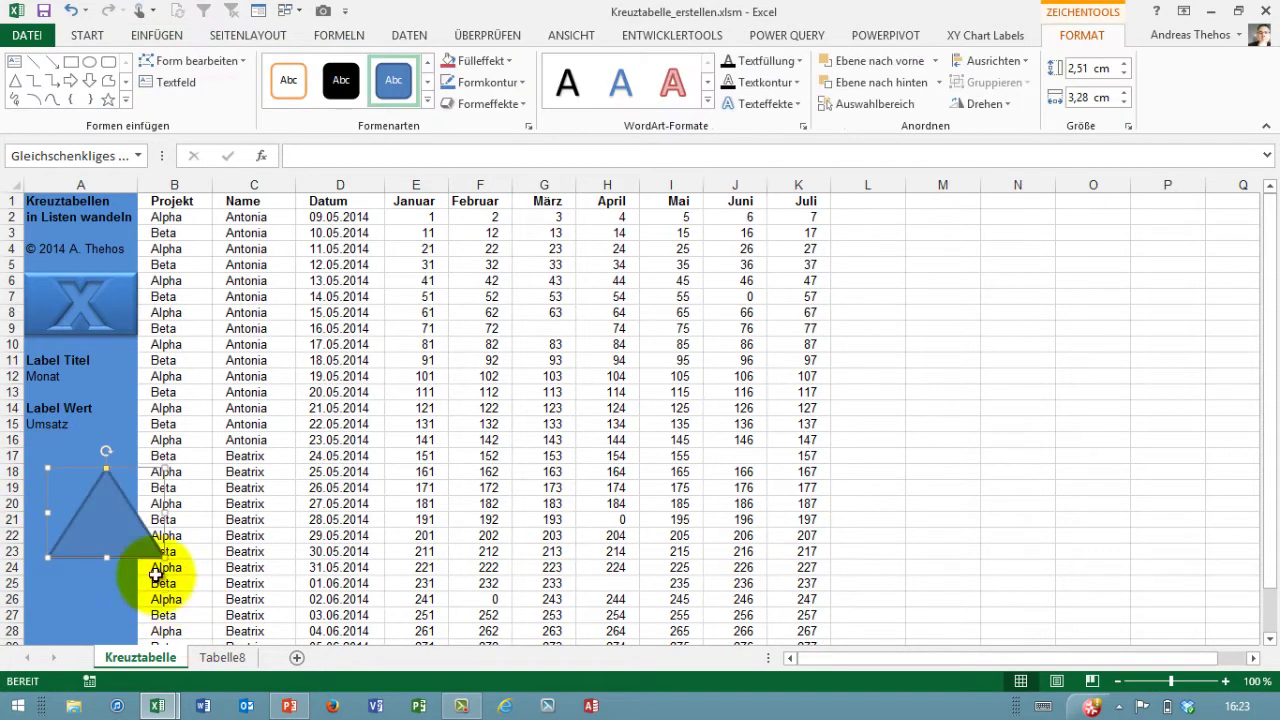
right_click(120, 560)
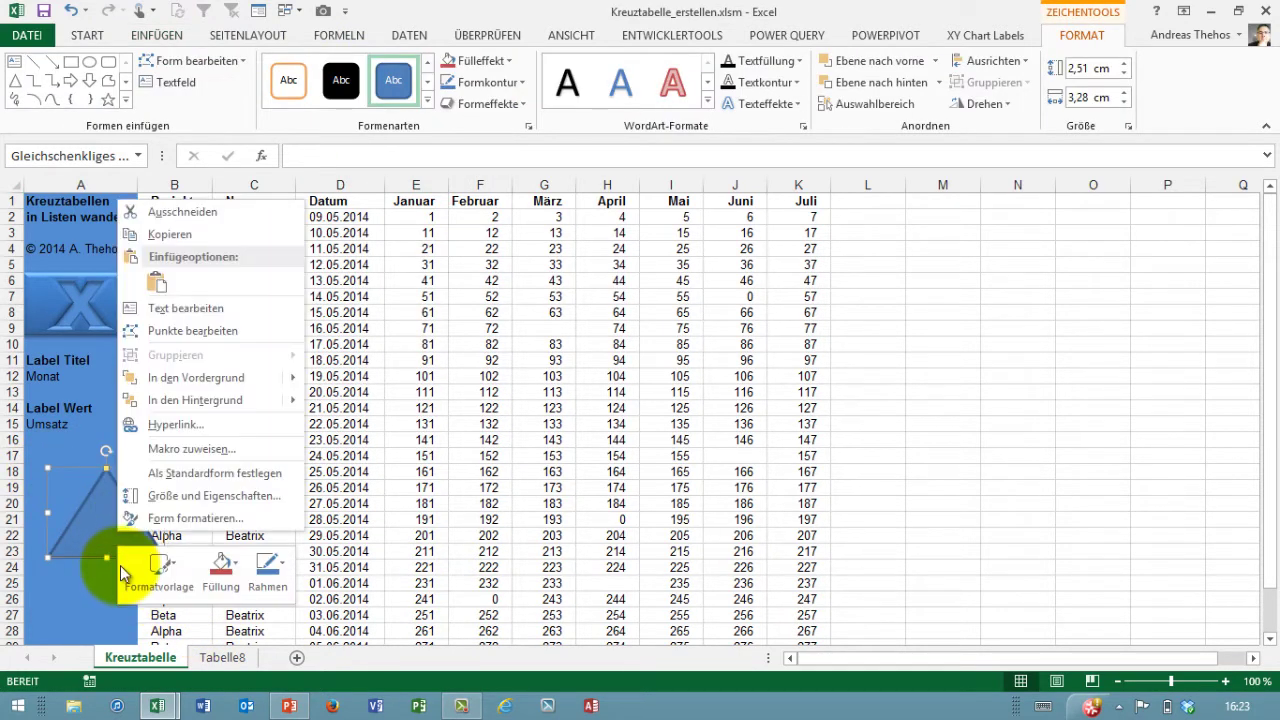
left_click(169, 453)
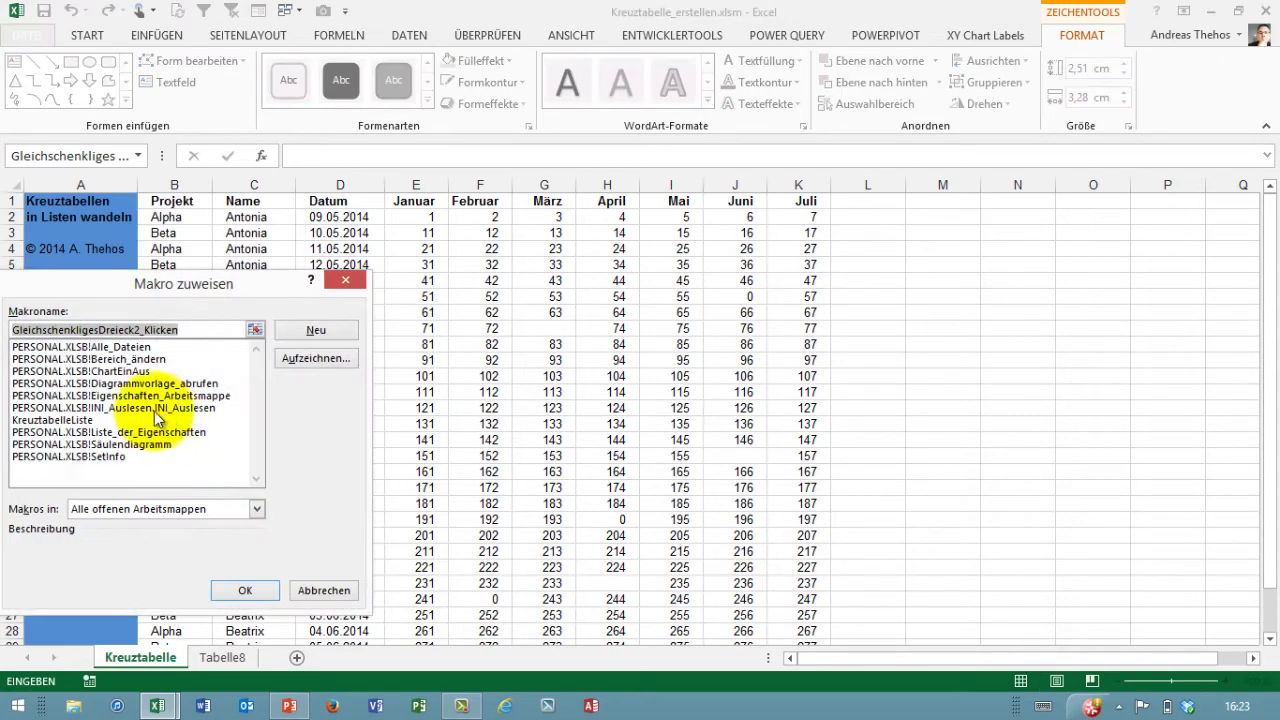
left_click(57, 421)
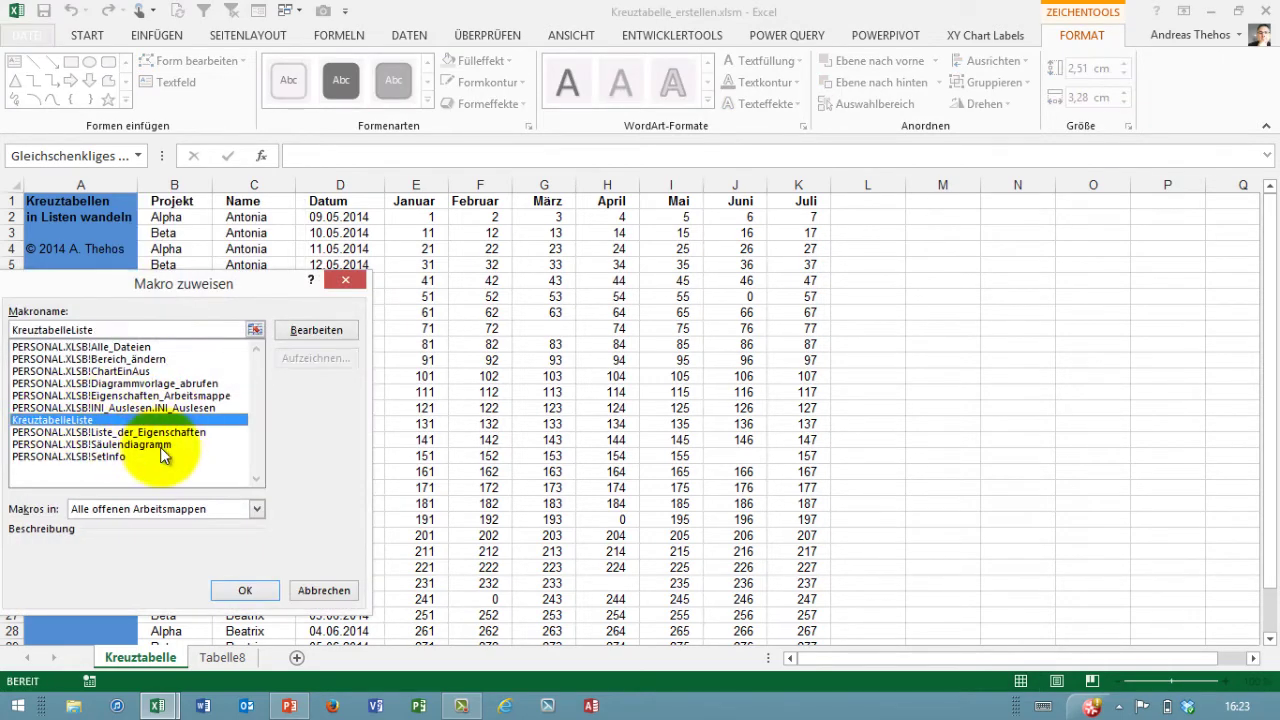
left_click(245, 590)
key("Escape")
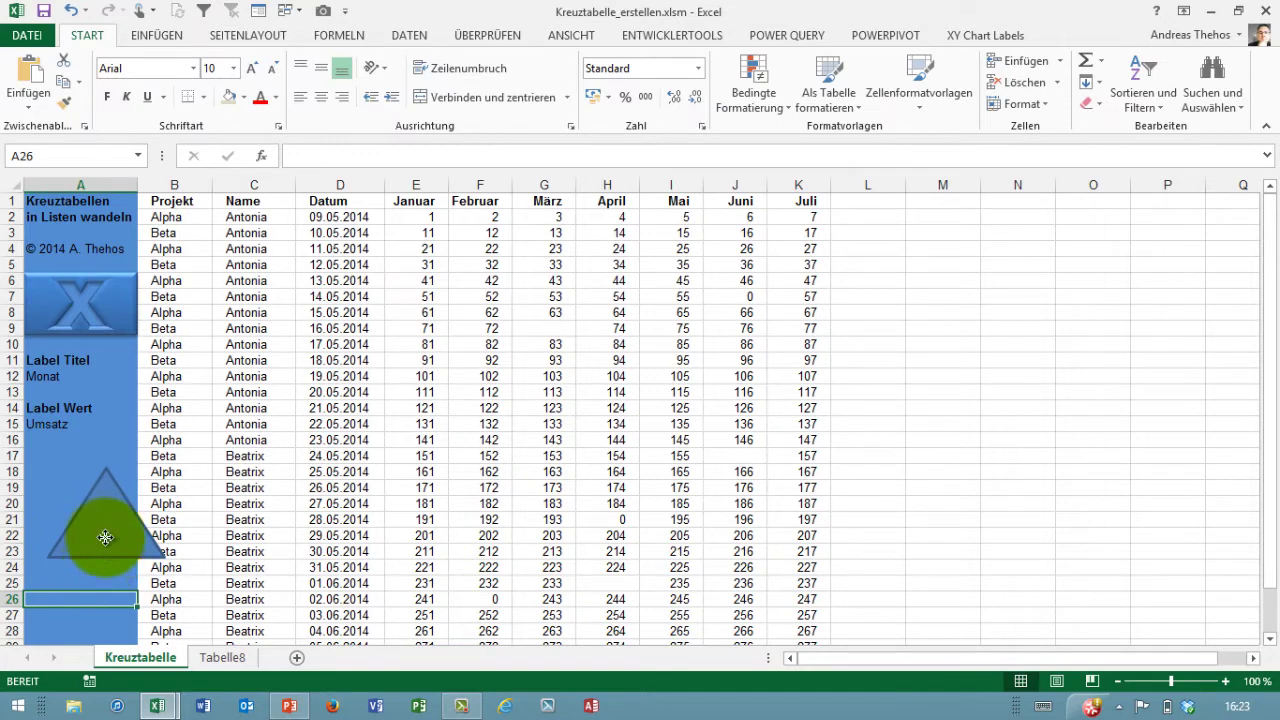
right_click(105, 538)
left_click(160, 218)
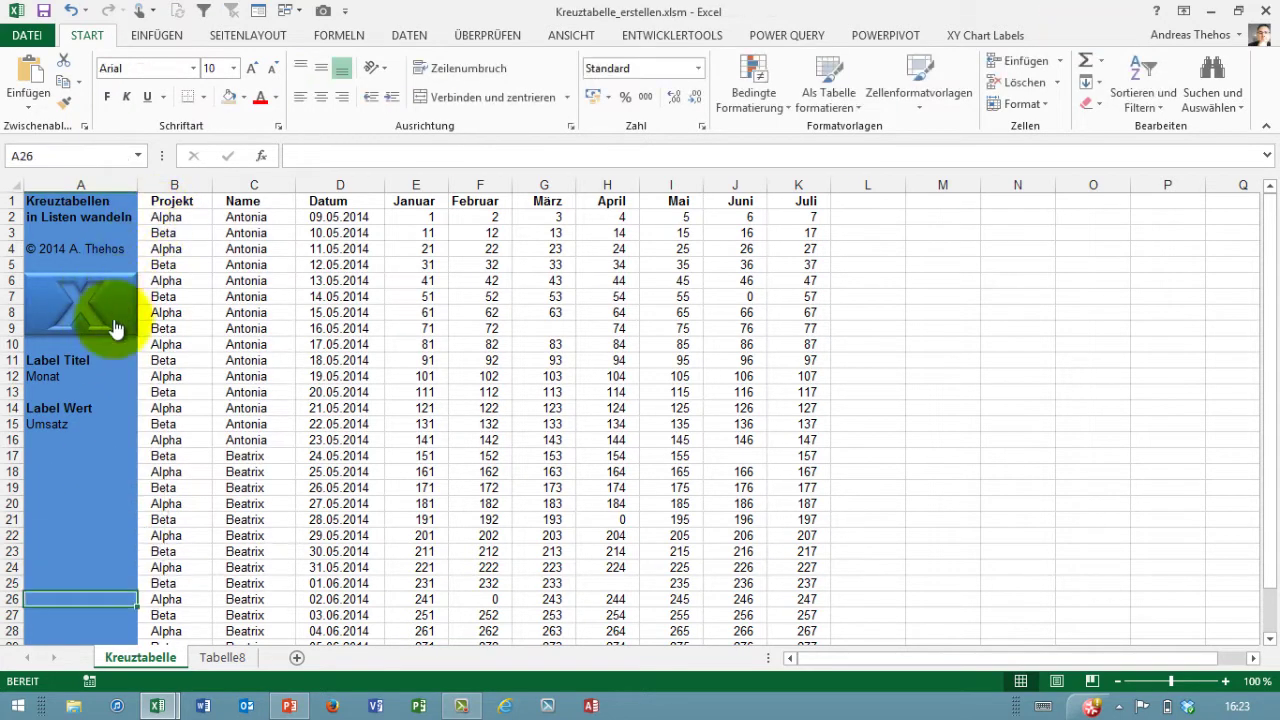
mouse_move(157, 705)
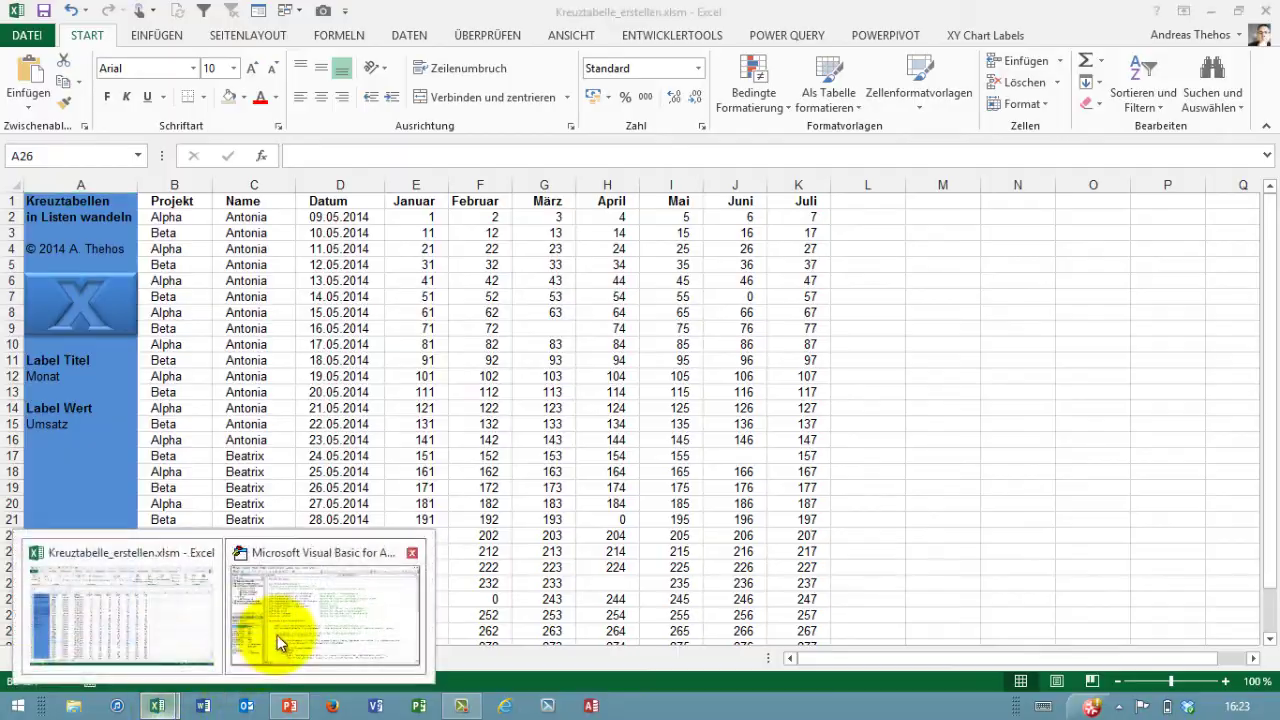
- In the macro code, highlight the variable declarations and the On Error GoTo ErrorHandler line
left_click(280, 625)
left_click_drag(258, 209, 415, 362)
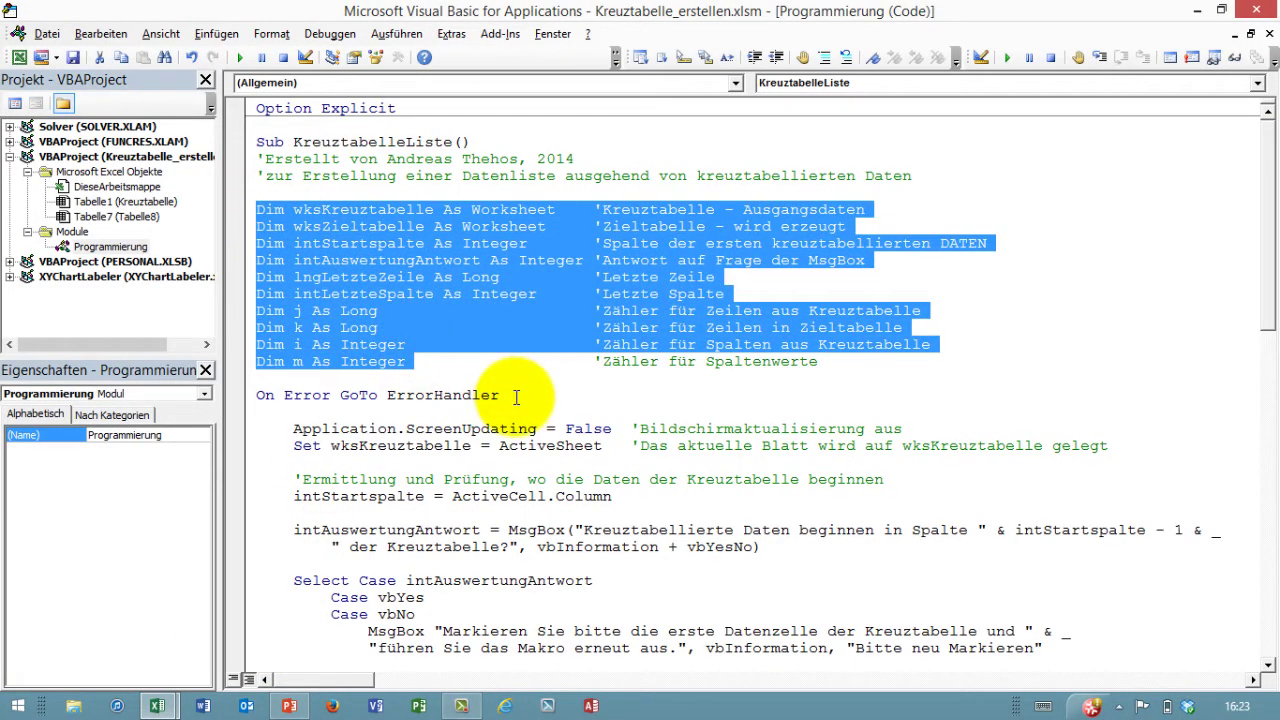
left_click_drag(516, 397, 272, 395)
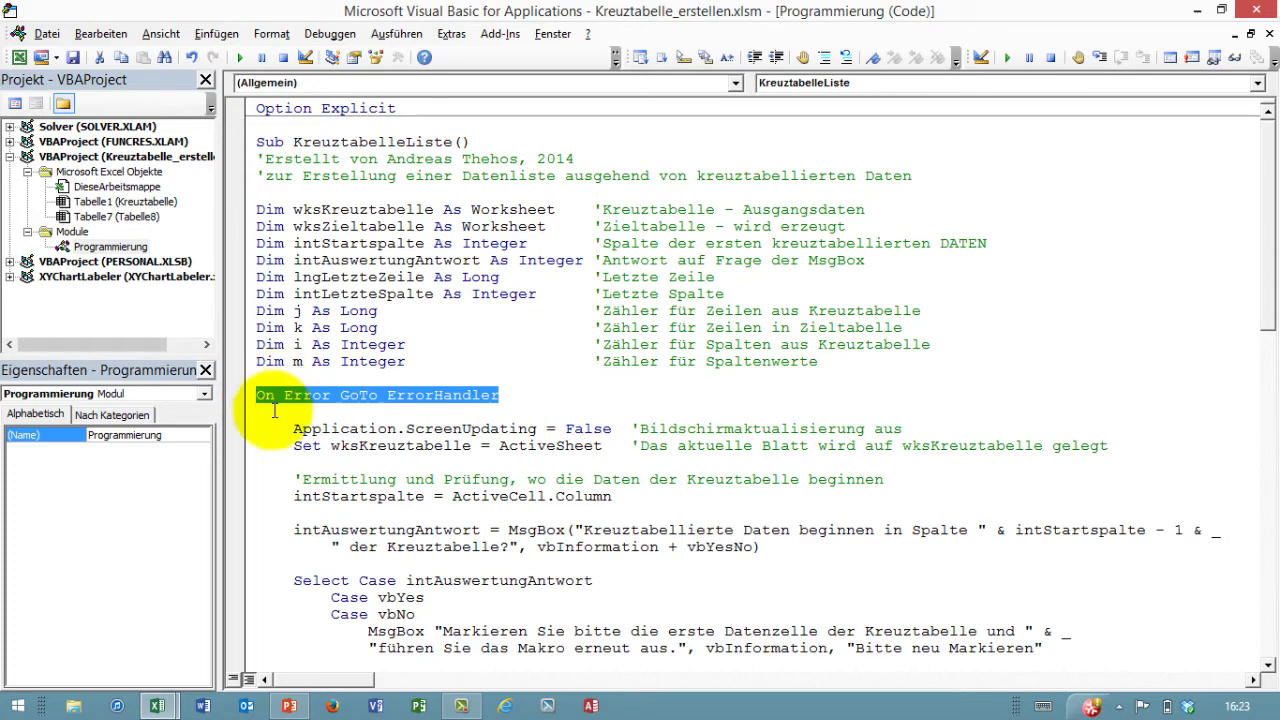
- Mark the Exit Sub line, the ErrorHandler label and End Sub at the macro's end
scroll(300, 370, "down", 4)
scroll(355, 340, "down", 1)
scroll(365, 390, "down", 3)
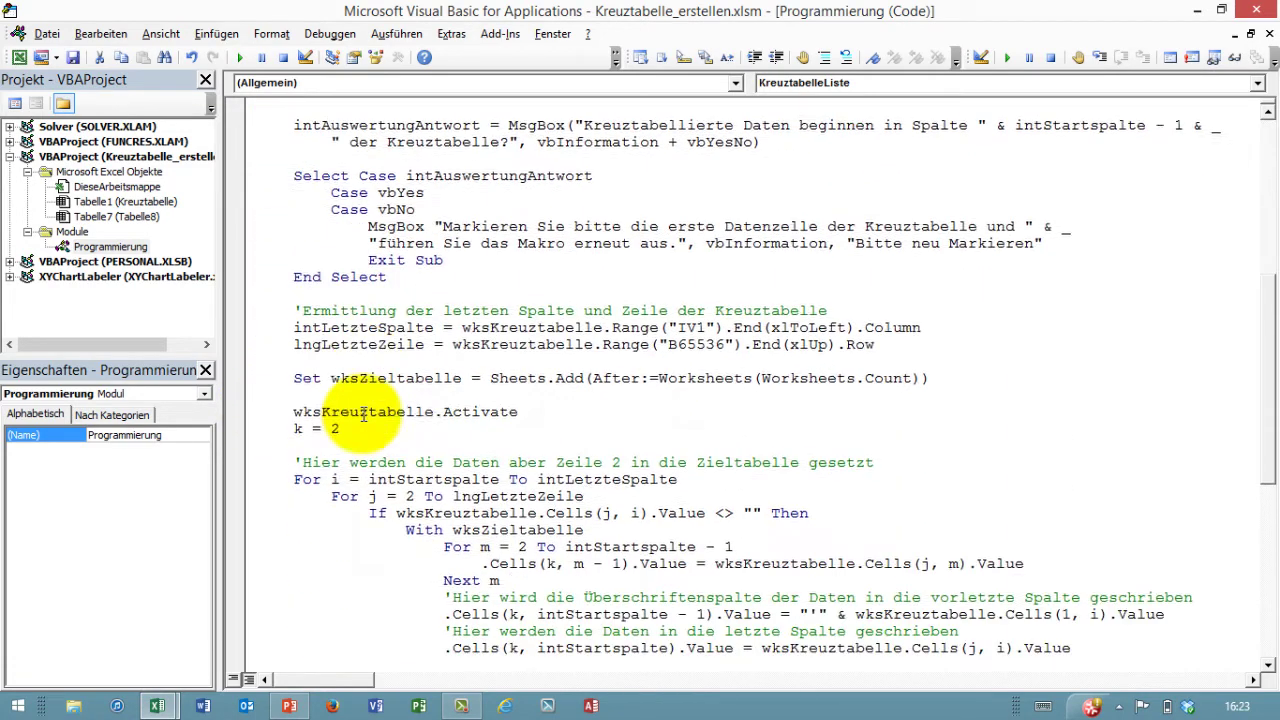
scroll(355, 414, "down", 3)
scroll(330, 414, "down", 2)
scroll(323, 520, "down", 2)
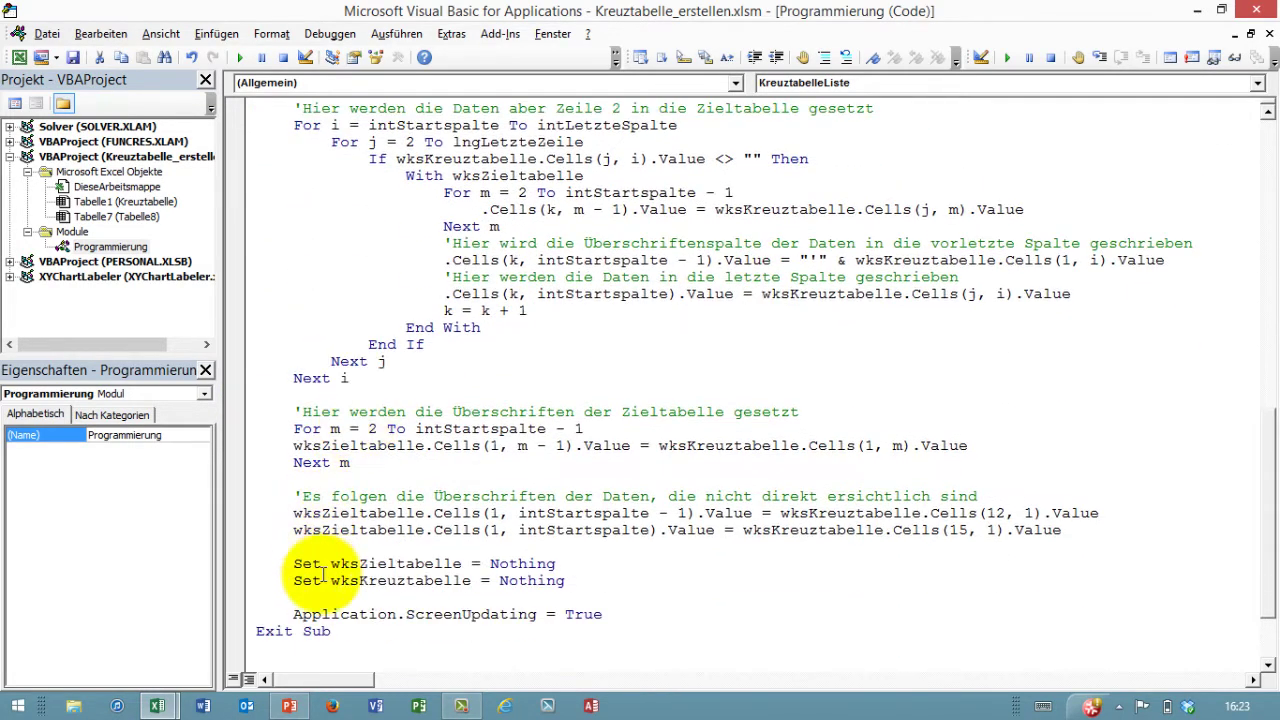
left_click_drag(332, 631, 256, 631)
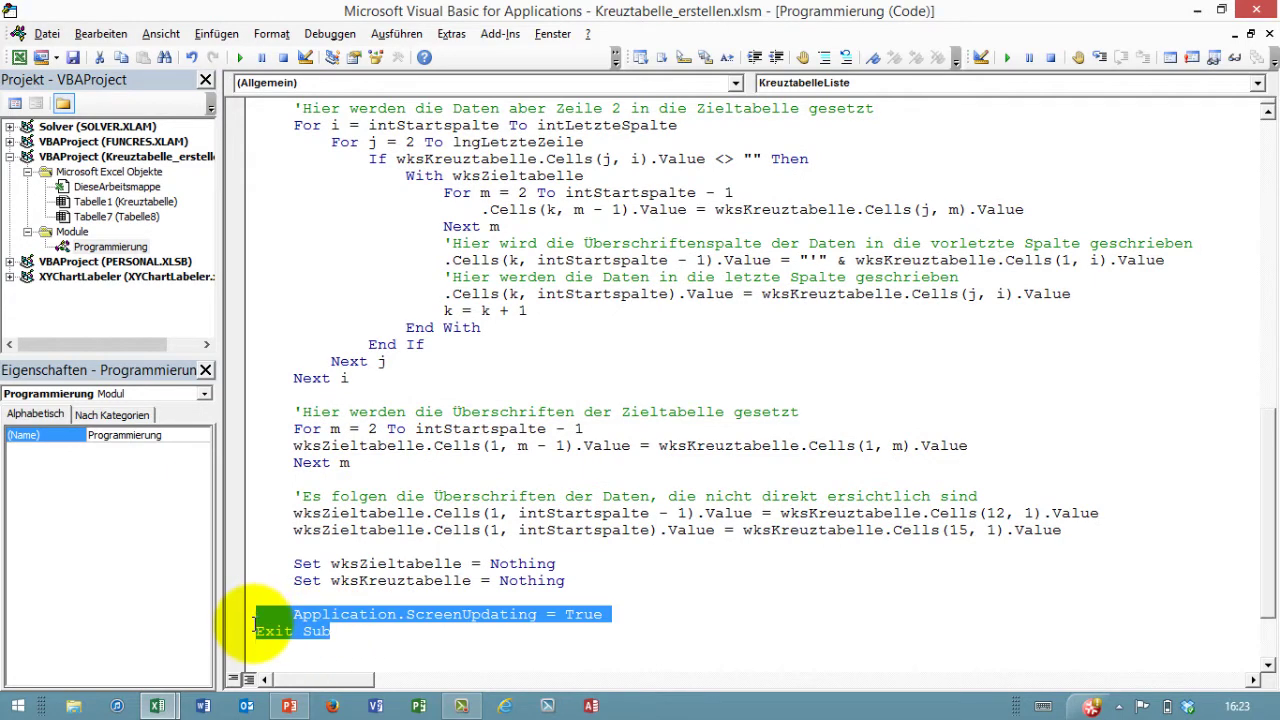
scroll(395, 595, "down", 2)
left_click(385, 580)
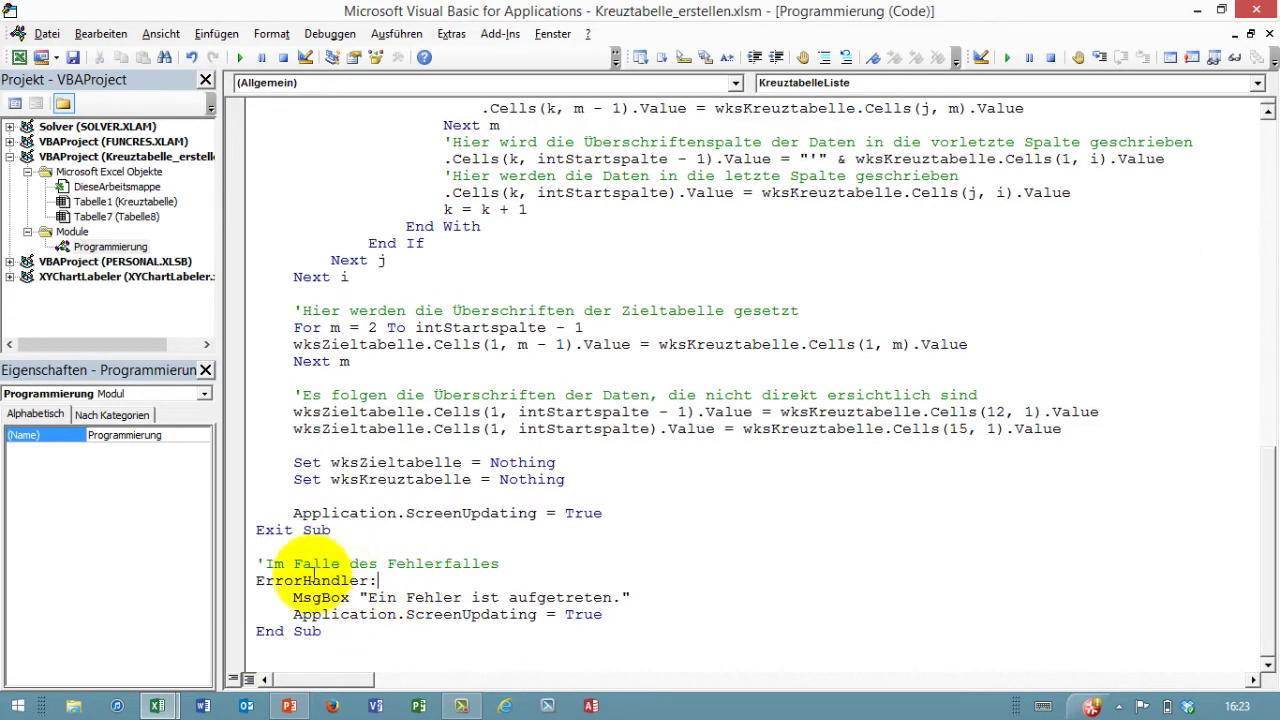
left_click(256, 580, "shift")
left_click(320, 631)
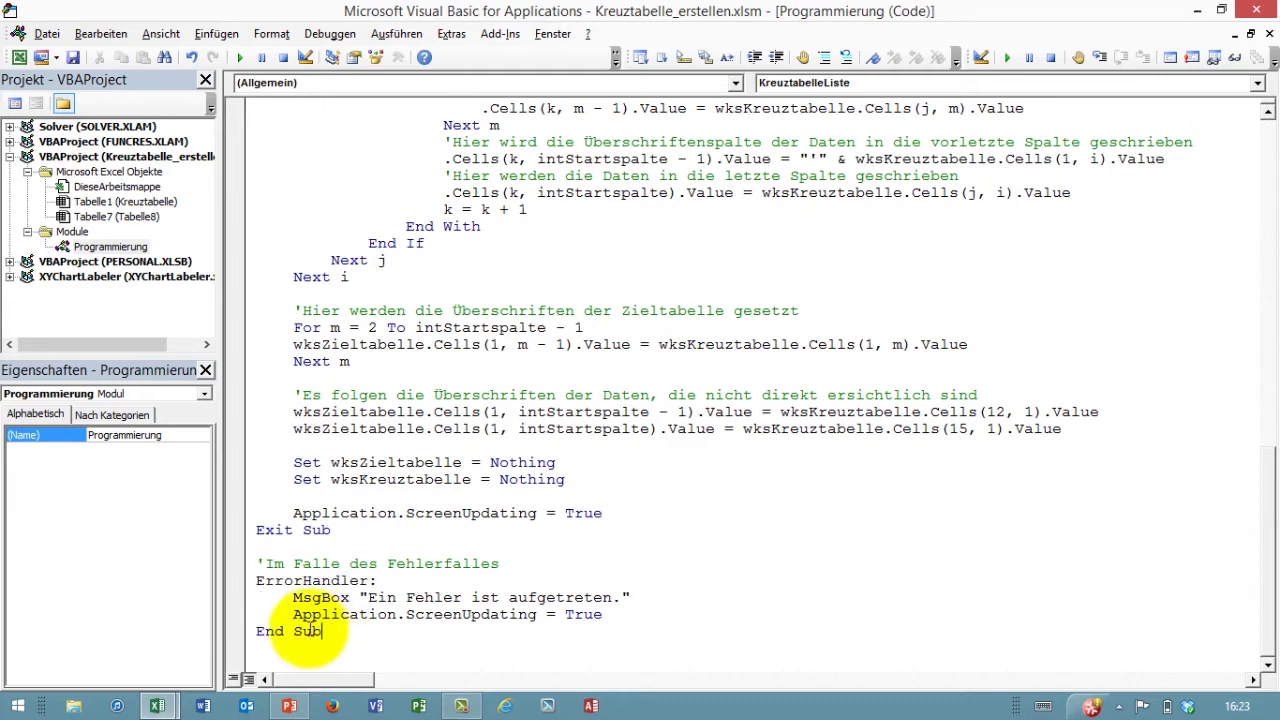
left_click(256, 631, "shift")
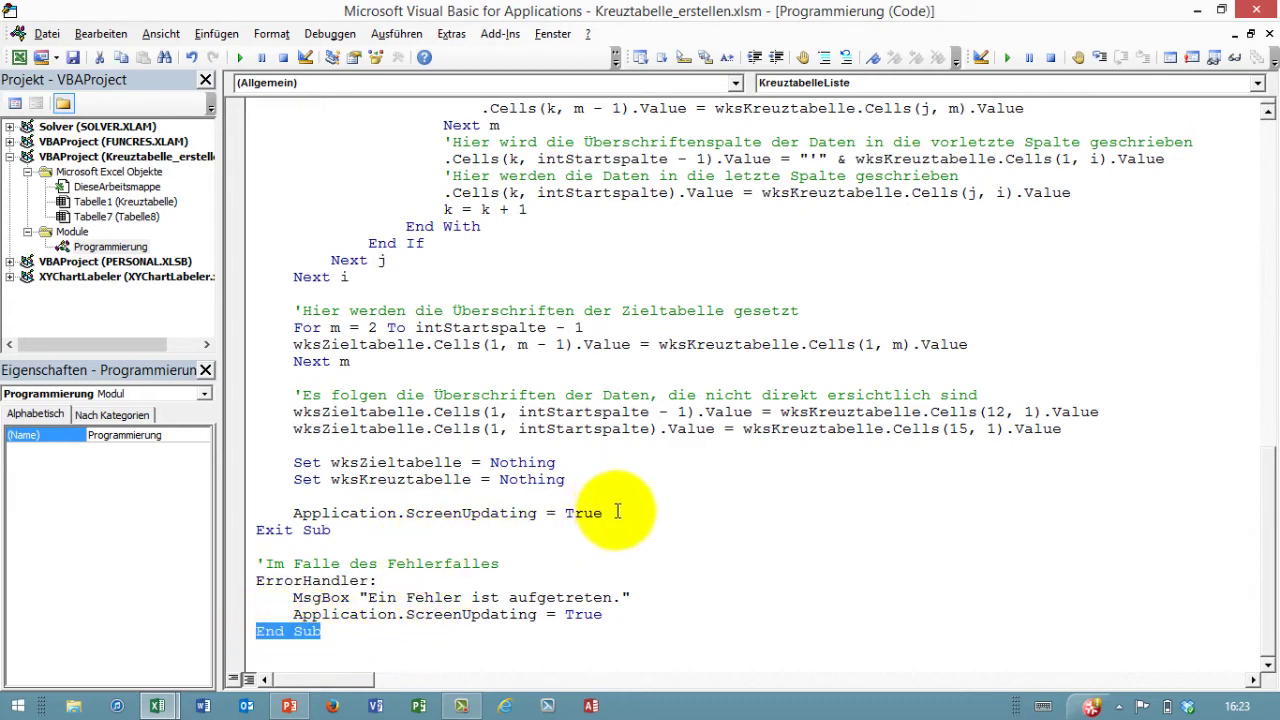
- Highlight the lines that re-enable and turn off screen updating
left_click_drag(603, 513, 284, 514)
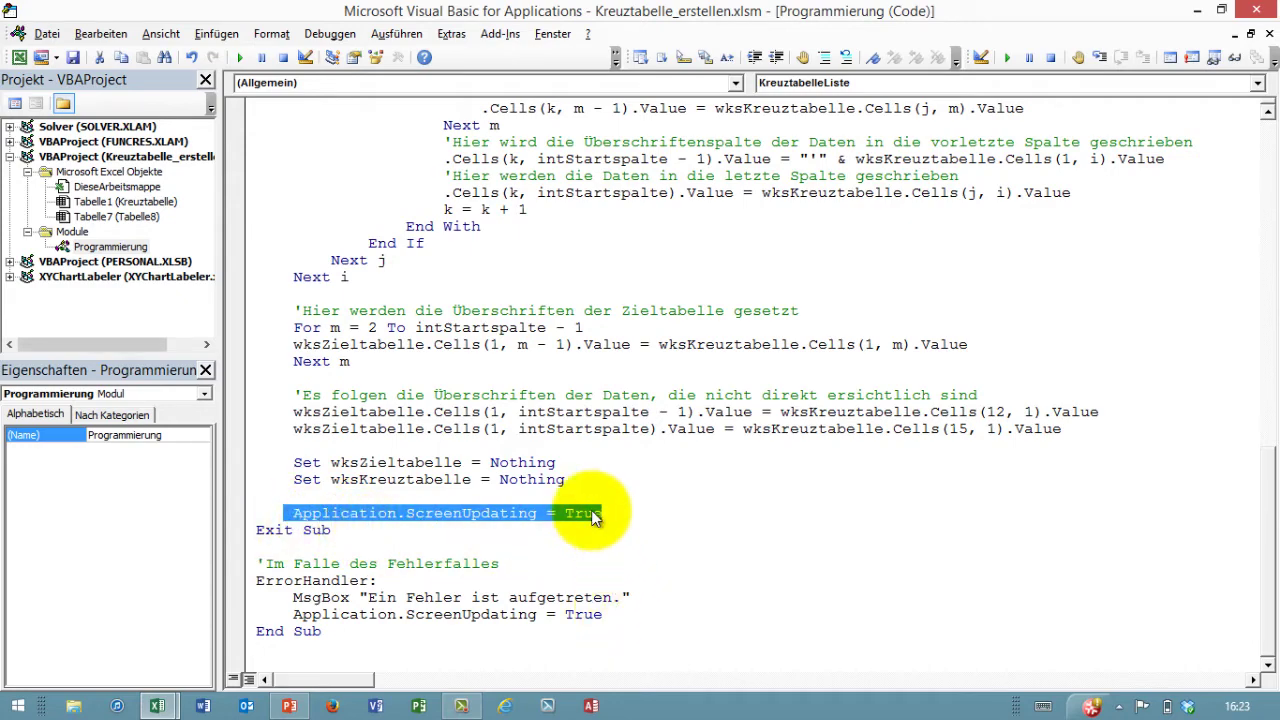
scroll(608, 505, "up", 1)
scroll(617, 580, "up", 7)
scroll(615, 580, "up", 4)
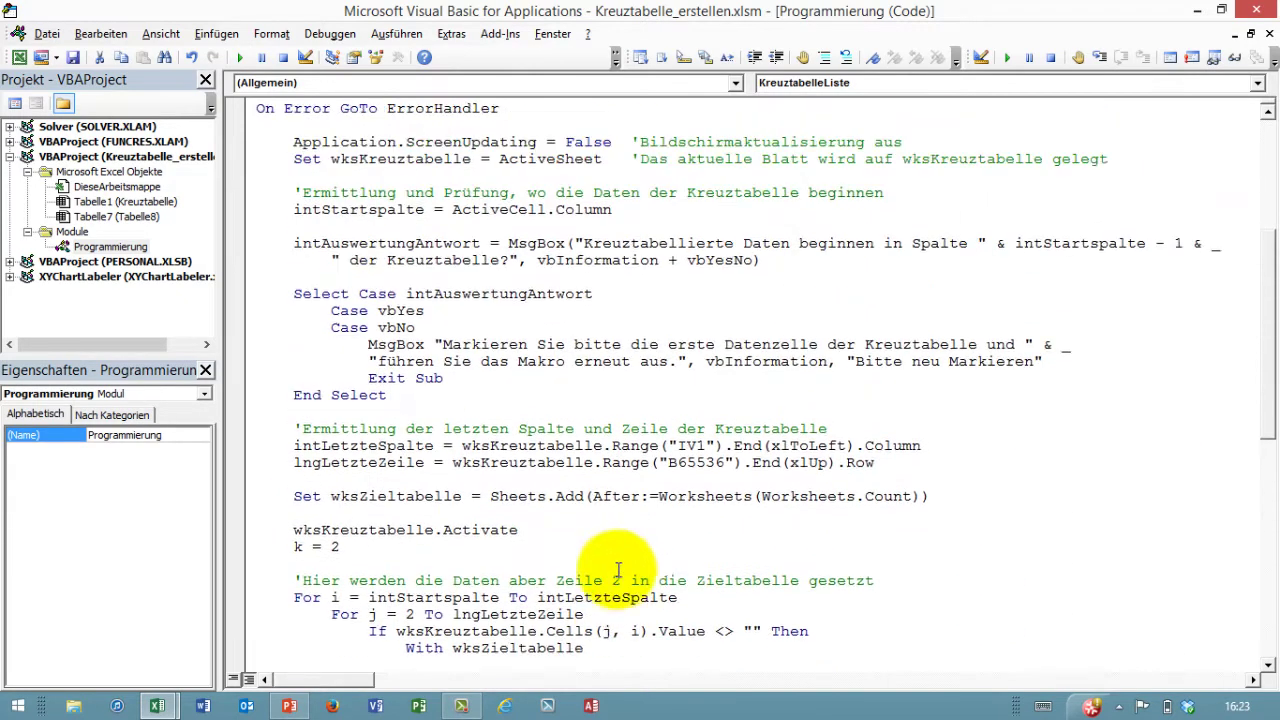
scroll(610, 560, "up", 2)
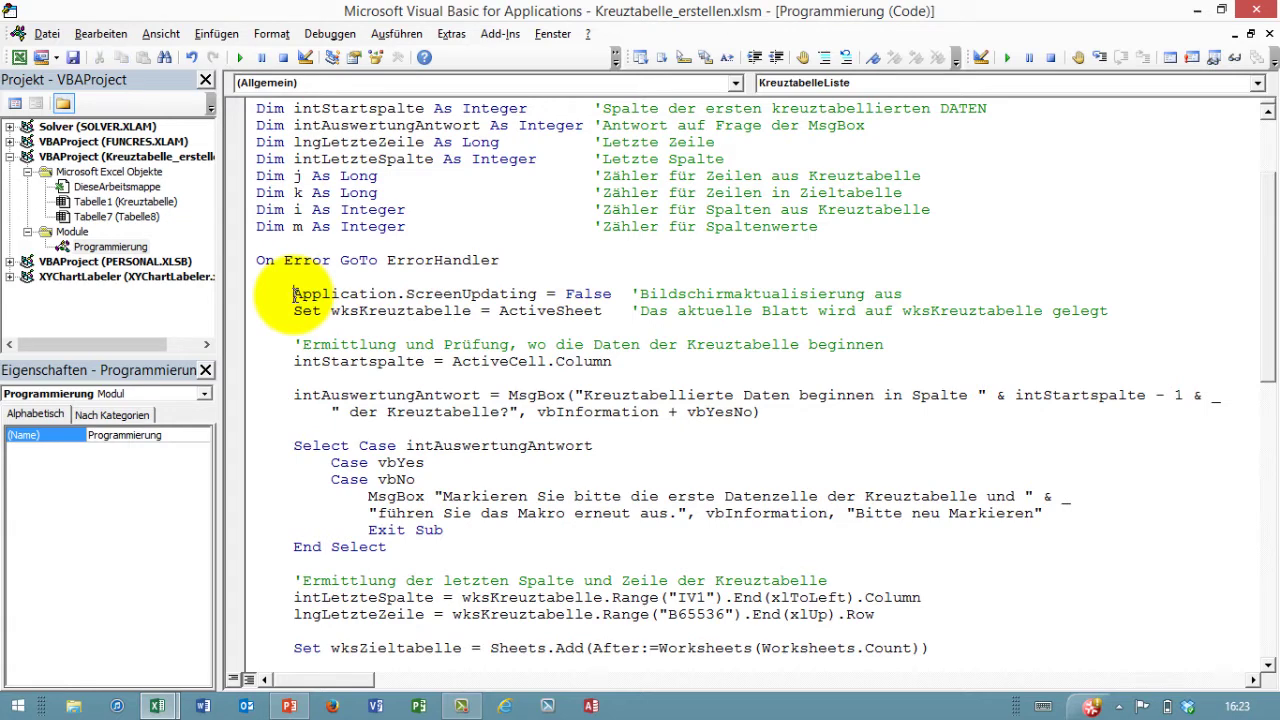
left_click_drag(293, 294, 617, 294)
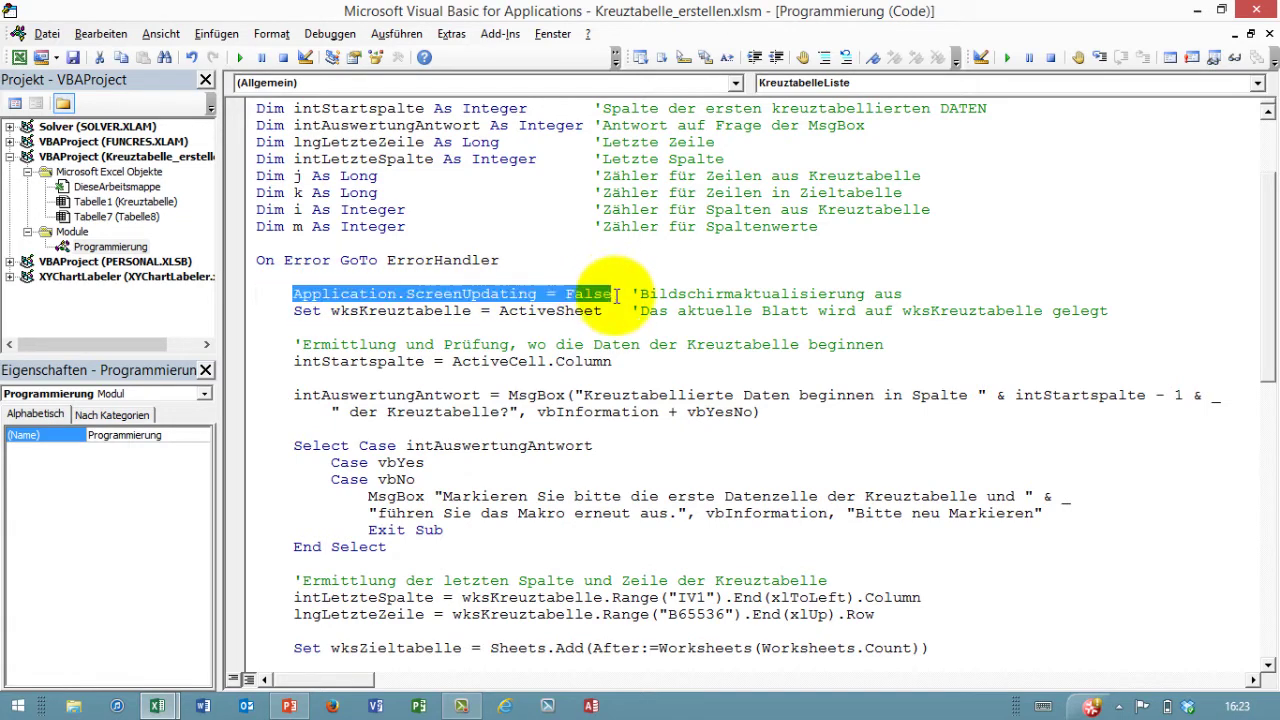
- Highlight the wksKreuztabelle variable and ActiveSheet in the crosstab assignment
scroll(590, 430, "up", 1)
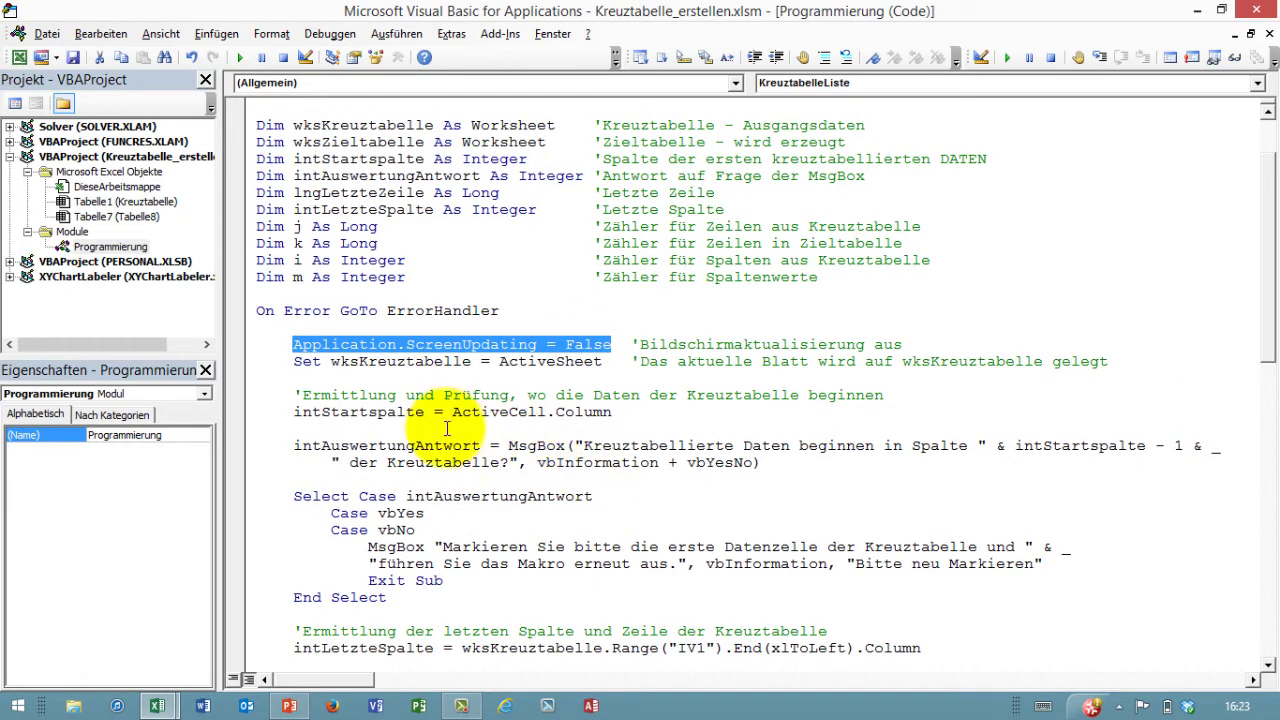
double_click(420, 361)
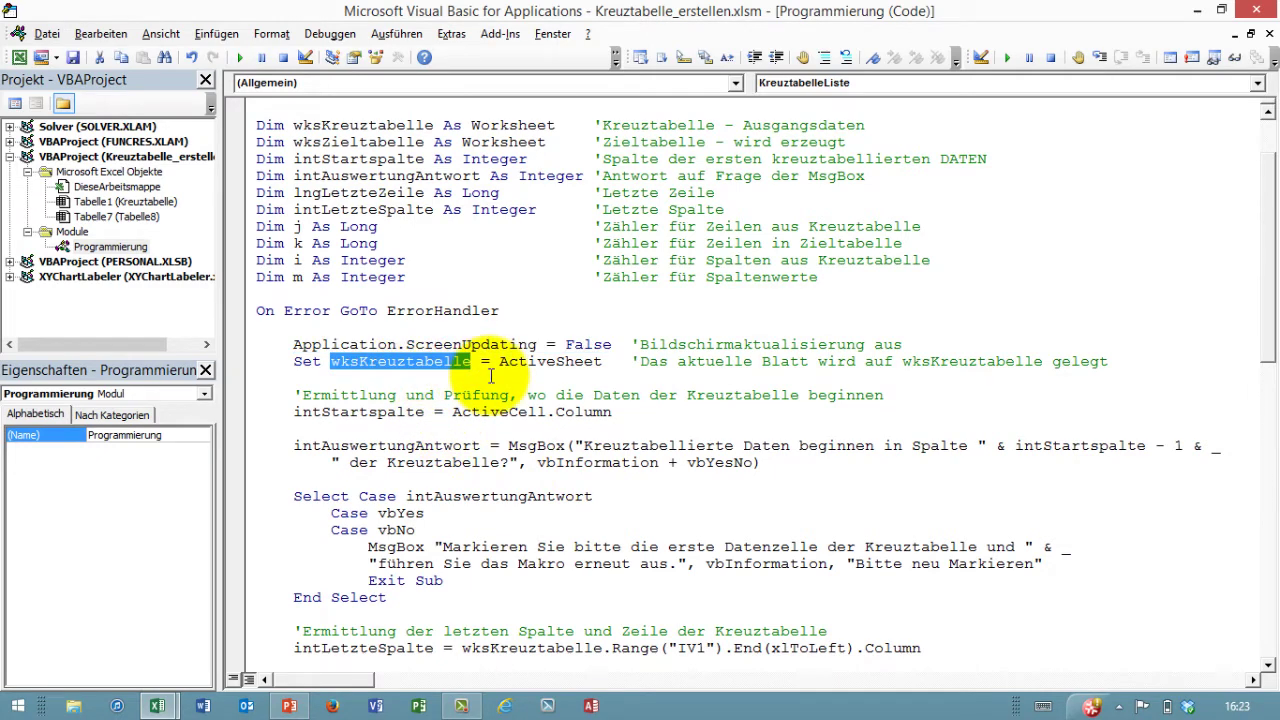
double_click(531, 364)
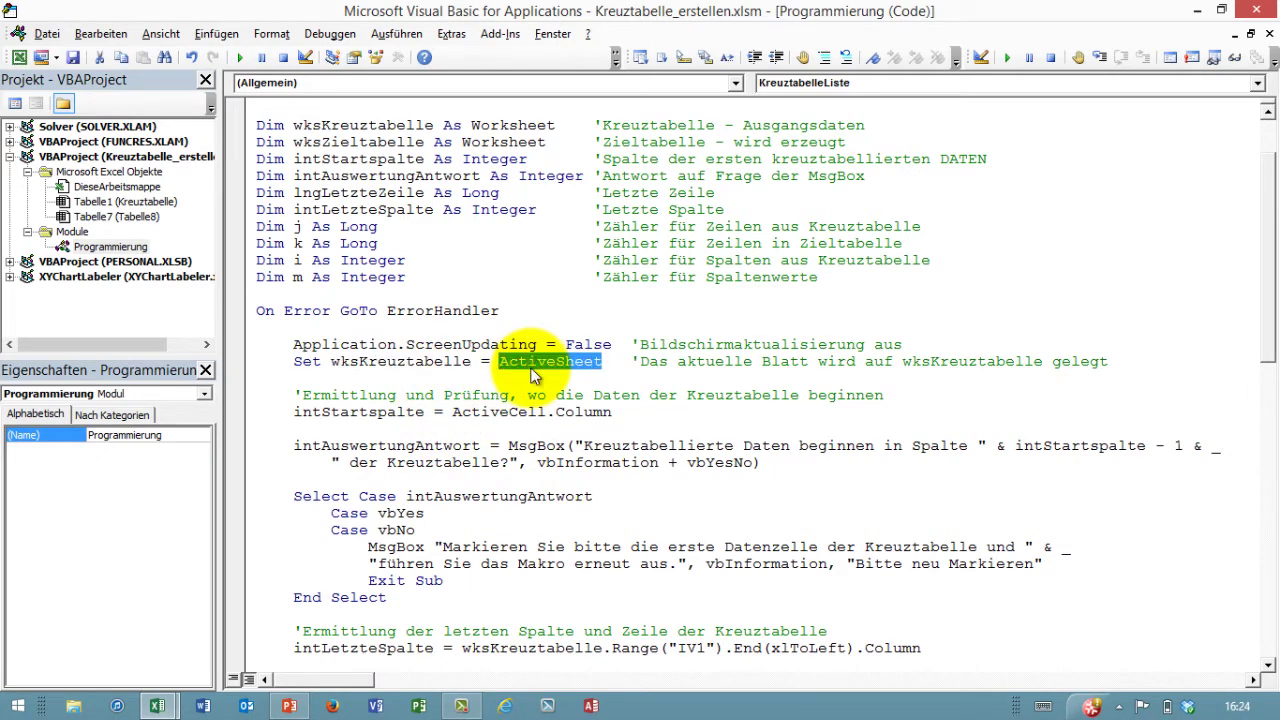
- Select the date in cell D11 on Kreuztabelle, then highlight the Set wksKreuztabelle statement in the code
left_click(175, 609)
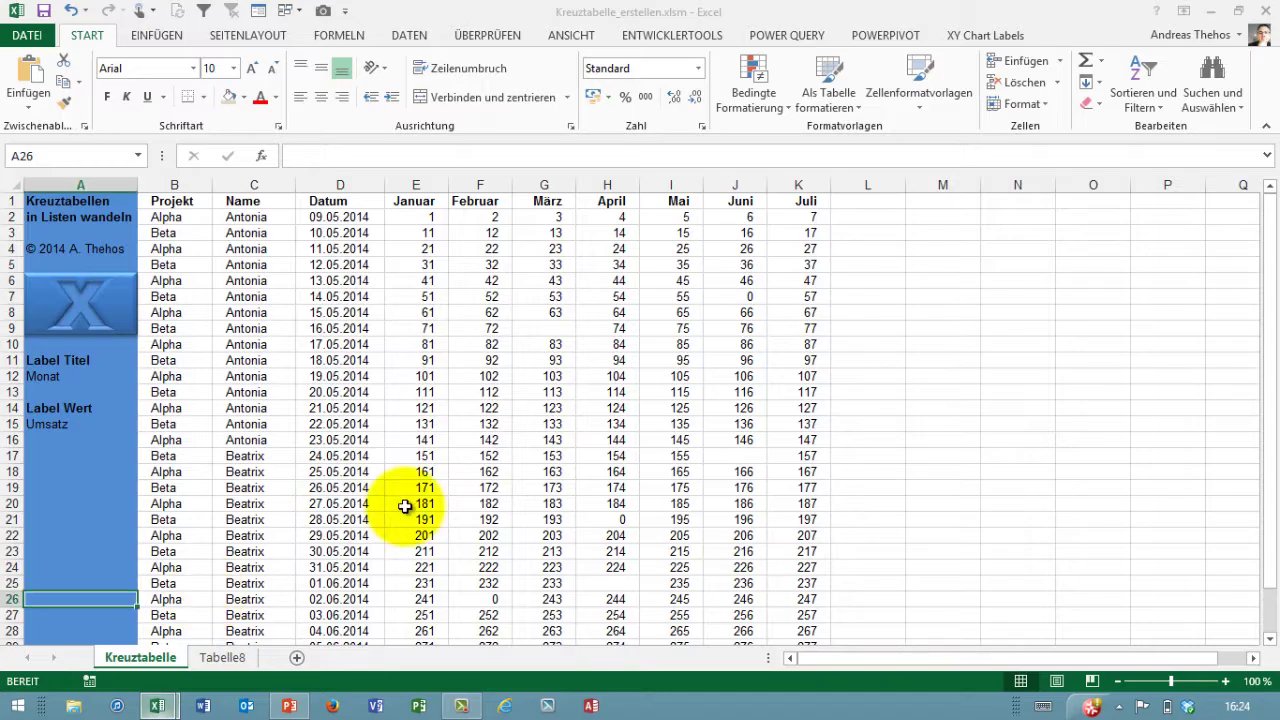
left_click(368, 362)
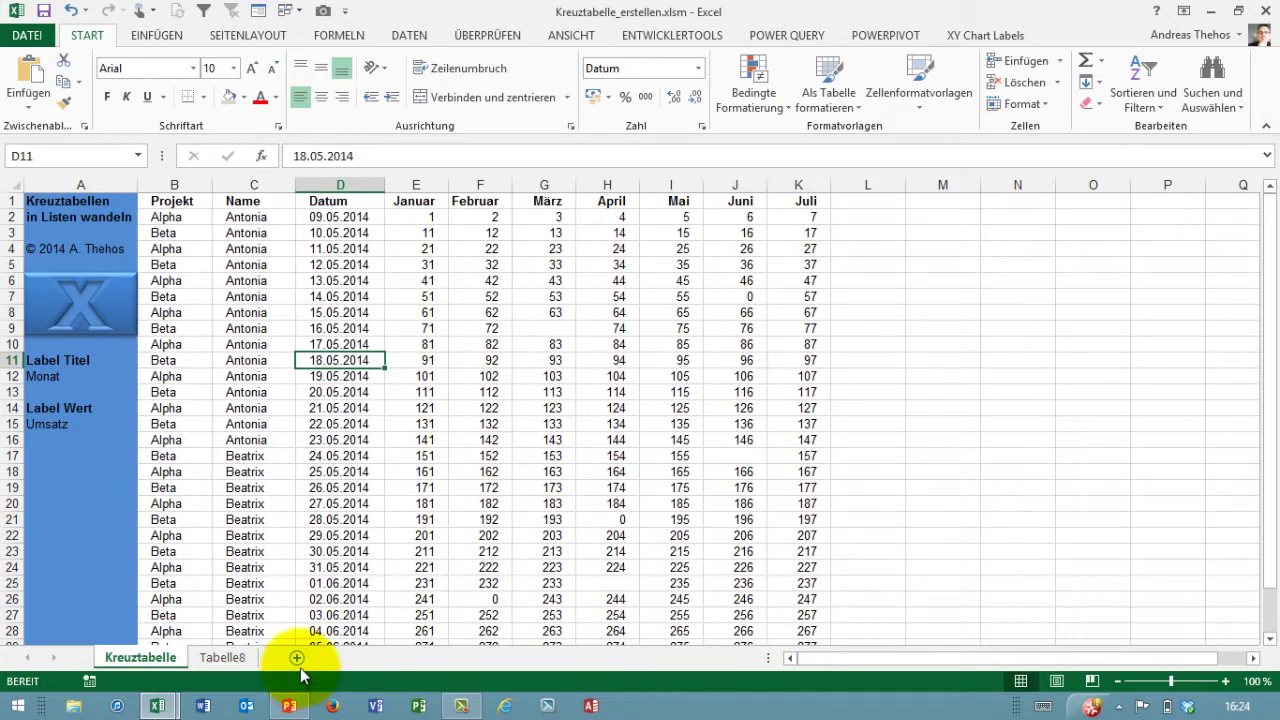
mouse_move(157, 705)
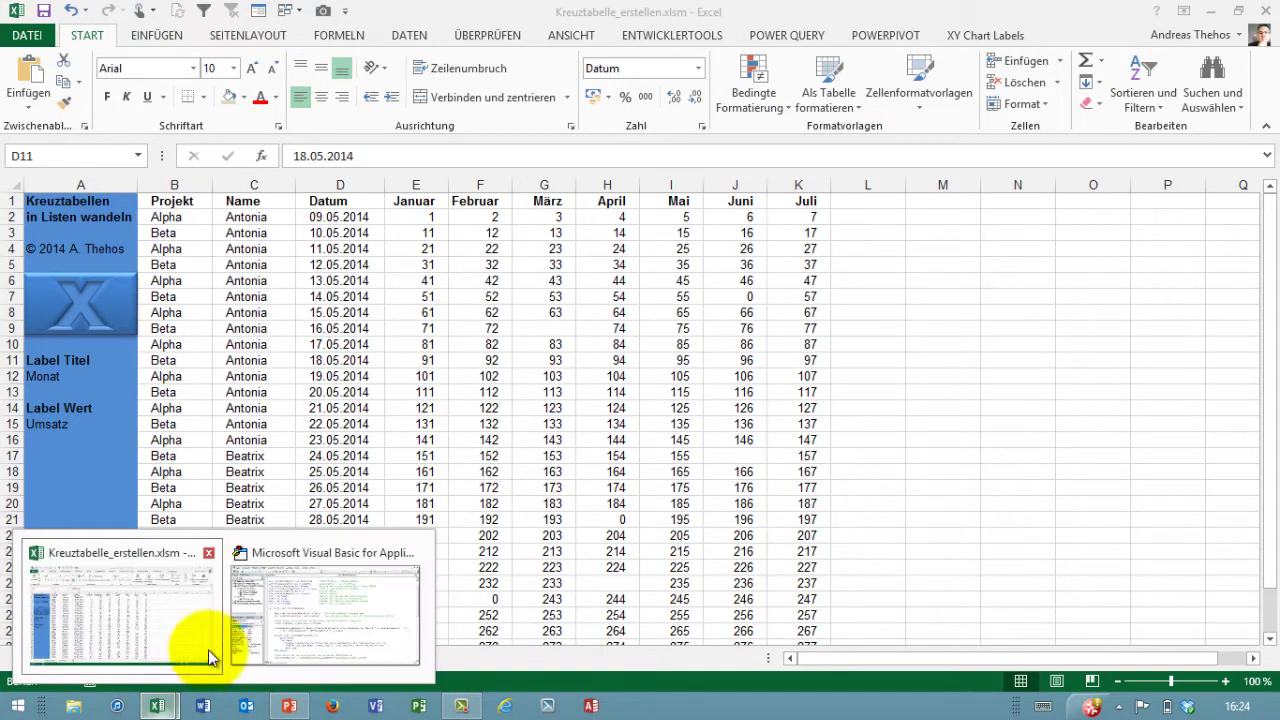
left_click(290, 610)
left_click_drag(293, 361, 473, 358)
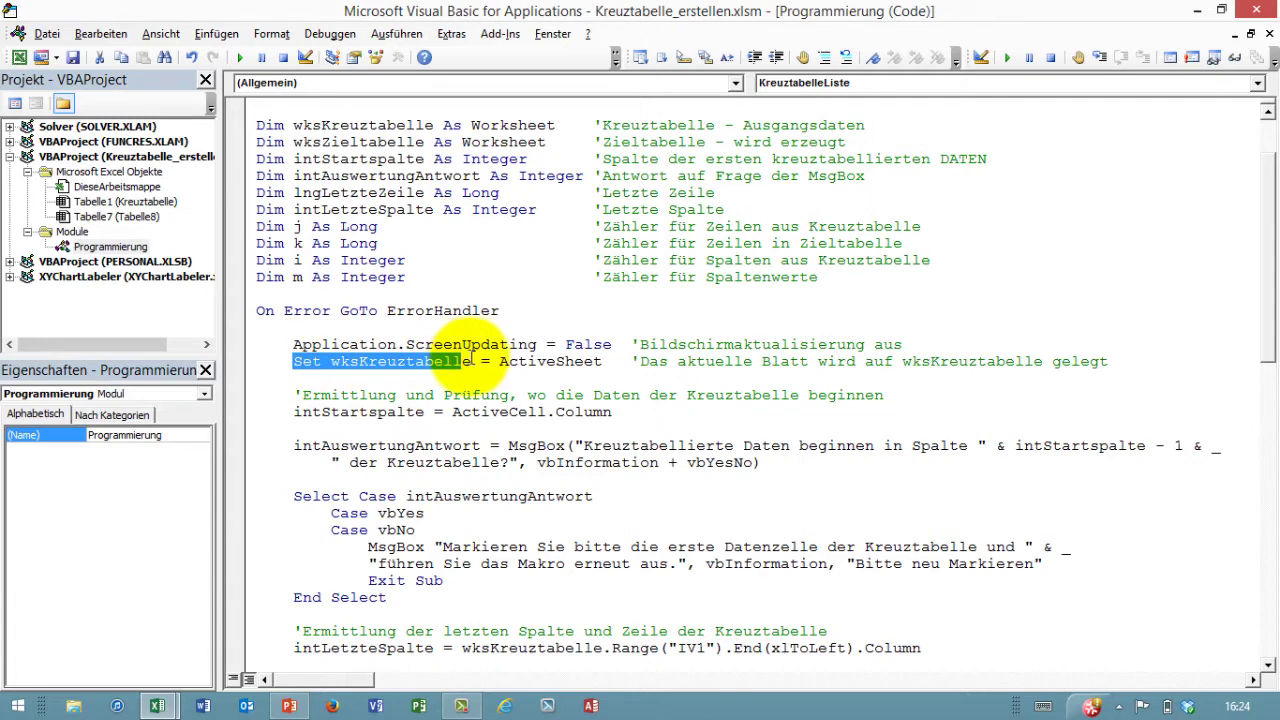
- Highlight the Set wksZieltabelle statement and the Sheets.Add call that creates the new sheet
double_click(550, 361)
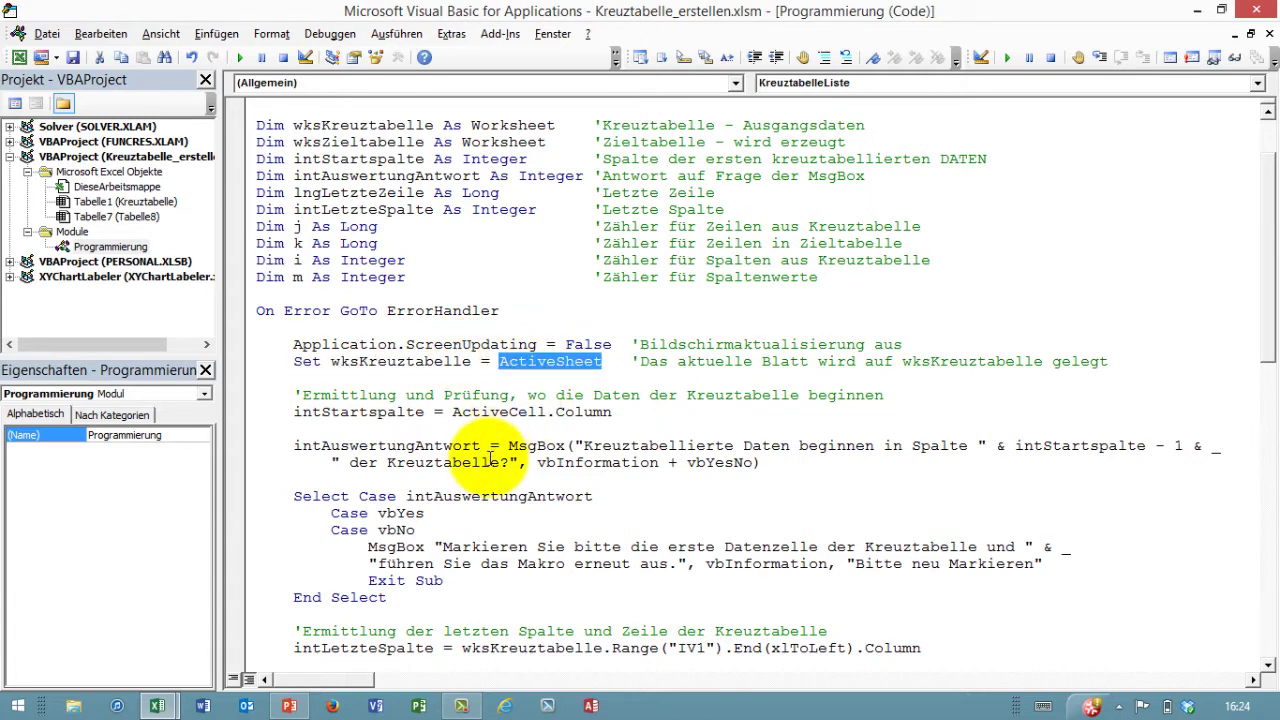
scroll(497, 460, "down", 1)
scroll(480, 480, "down", 1)
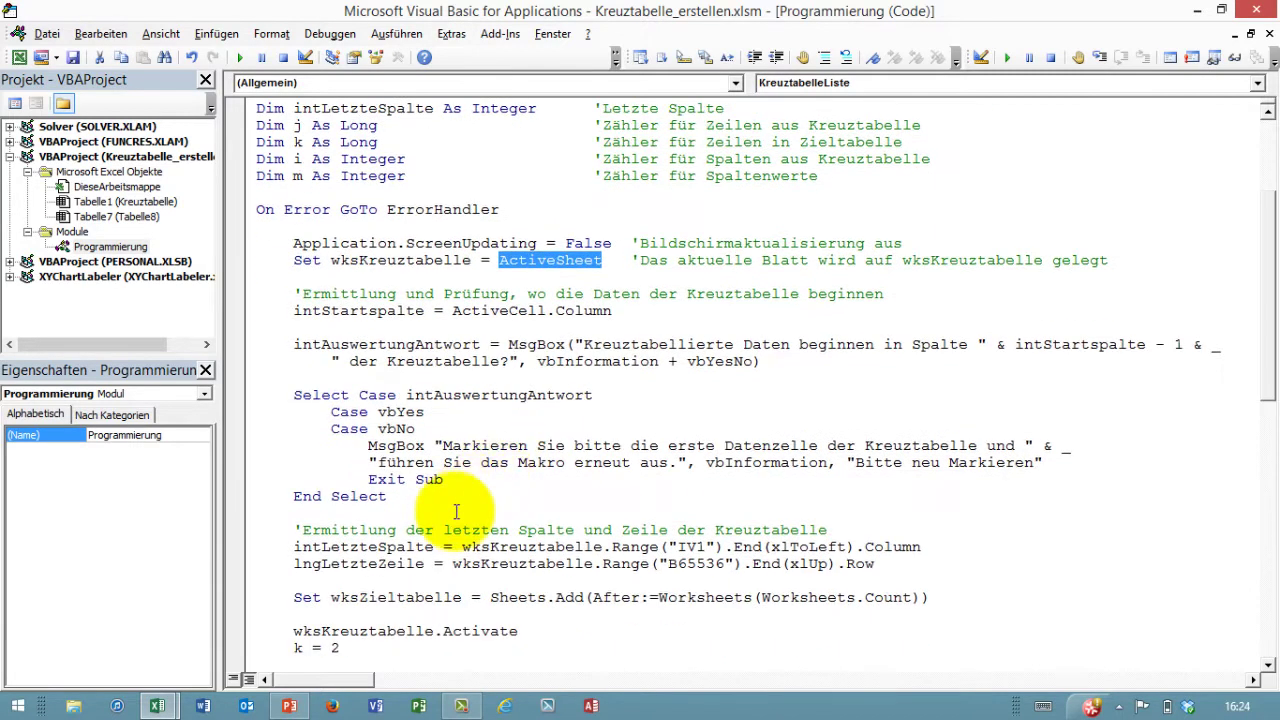
left_click(292, 597)
left_click_drag(308, 598, 470, 597)
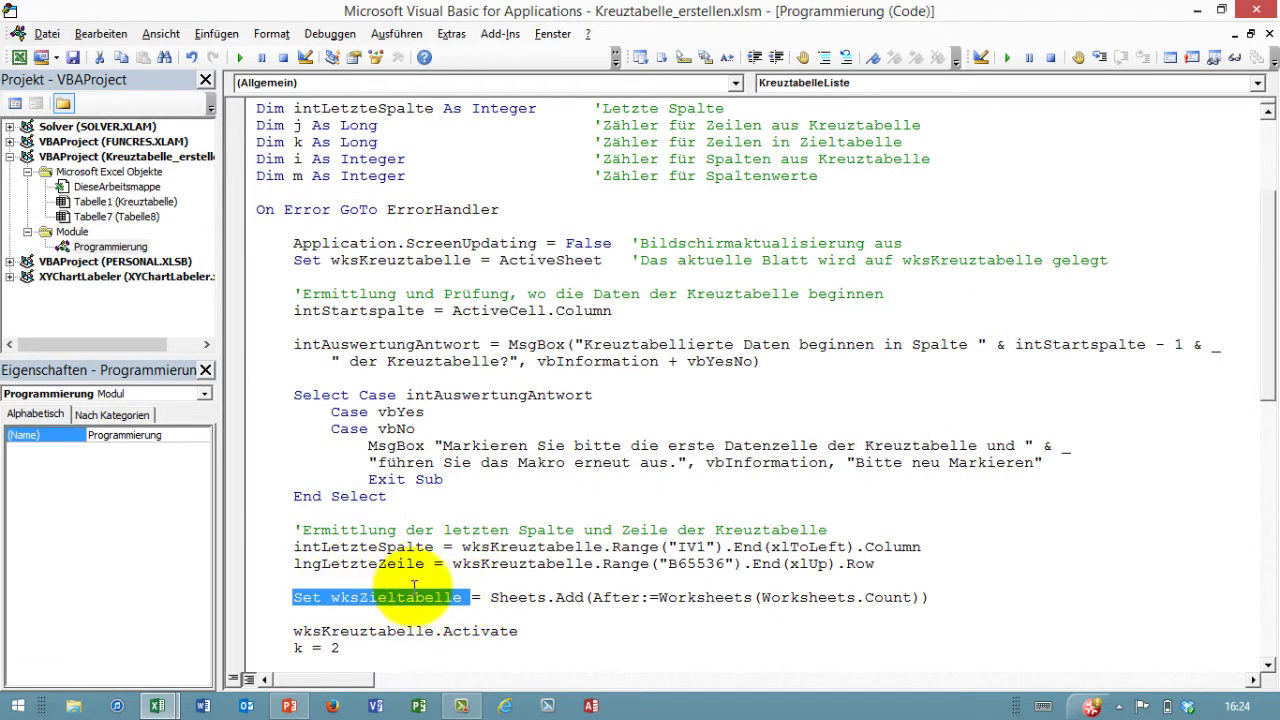
left_click_drag(490, 597, 826, 610)
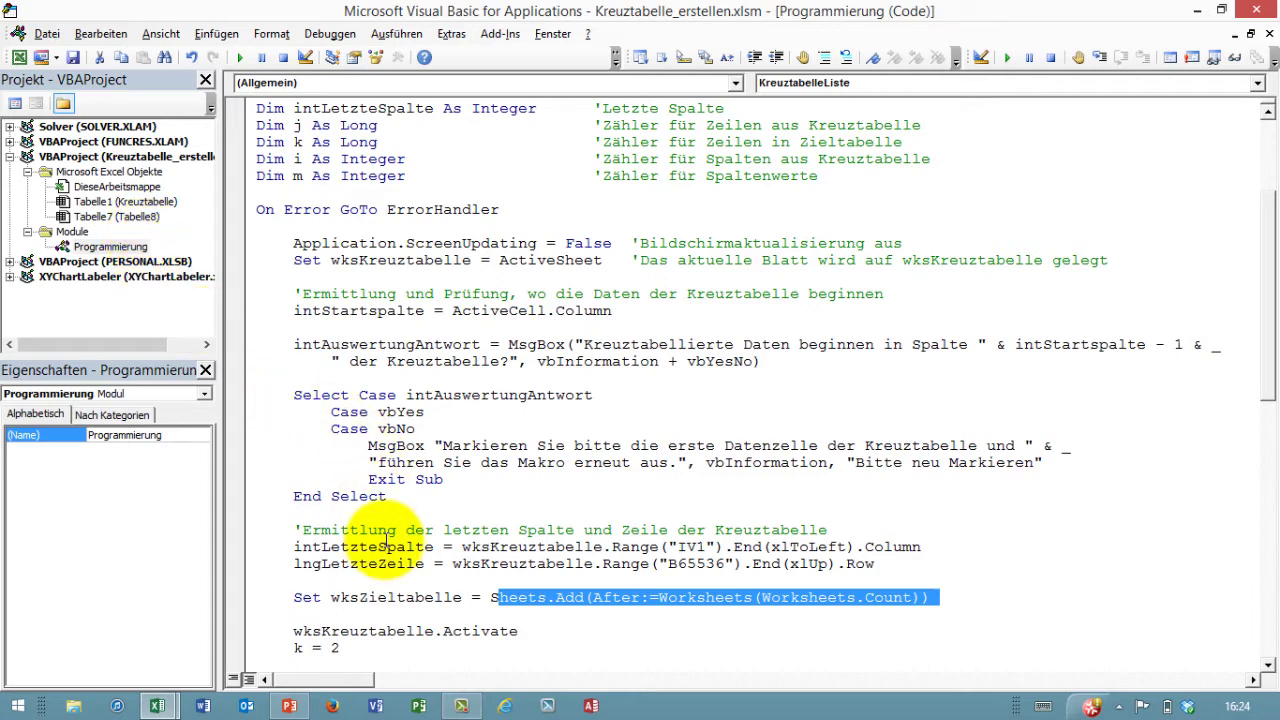
- Highlight the two Set … = Nothing lines releasing the sheet variables
scroll(386, 540, "down", 2)
scroll(390, 535, "down", 5)
scroll(390, 430, "down", 2)
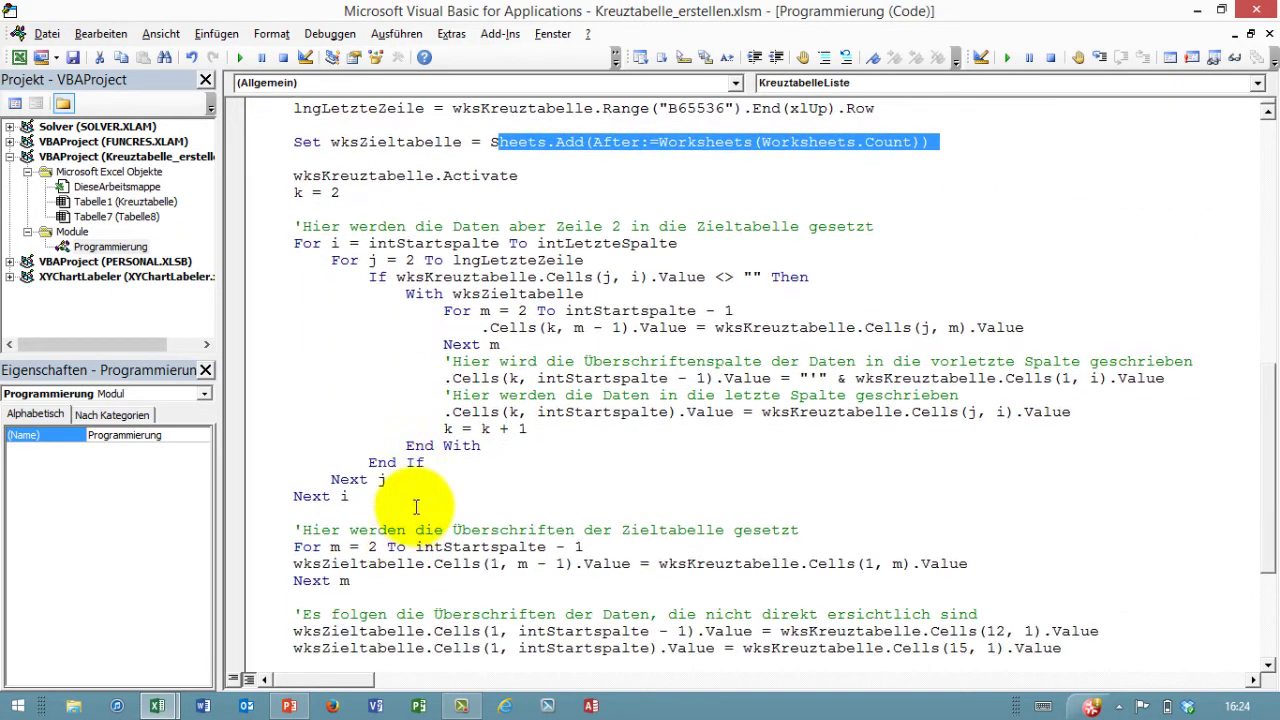
left_click(371, 175)
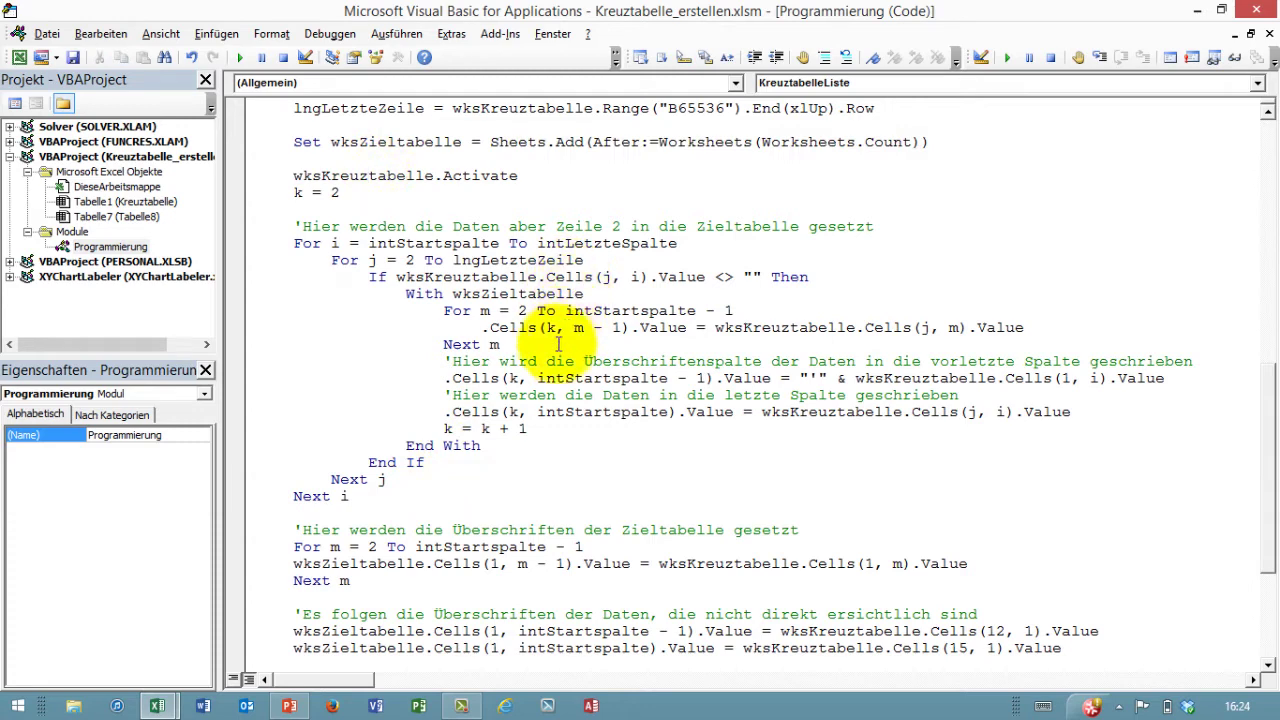
scroll(410, 520, "down", 4)
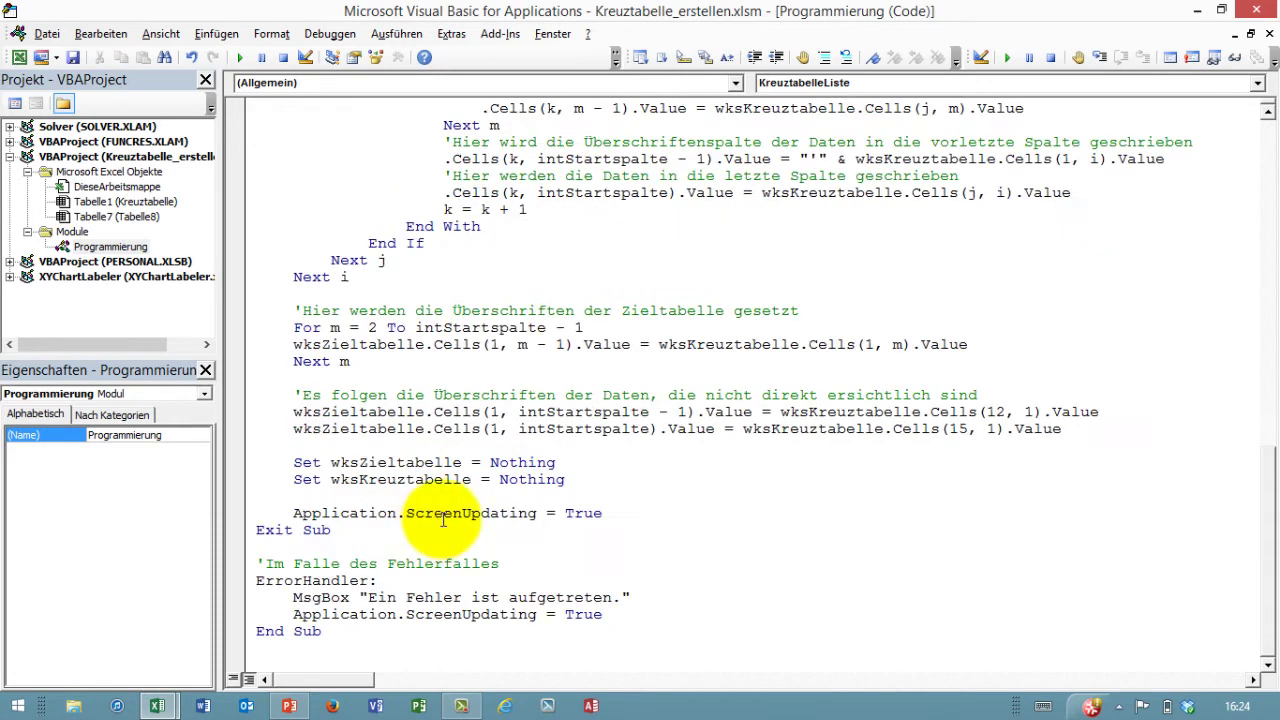
left_click_drag(584, 484, 250, 464)
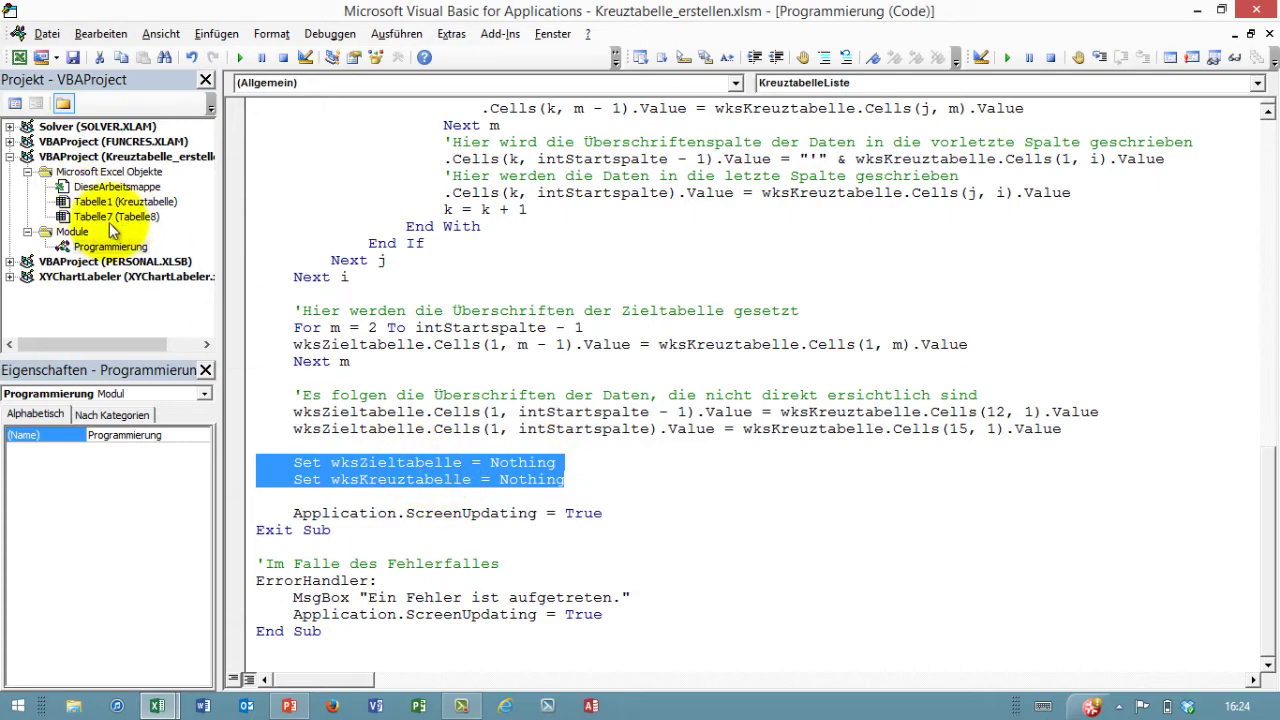
- Select the line reading the start column into intStartspalte, then return to the Excel workbook
scroll(419, 400, "up", 1)
scroll(419, 400, "up", 2)
scroll(425, 470, "up", 6)
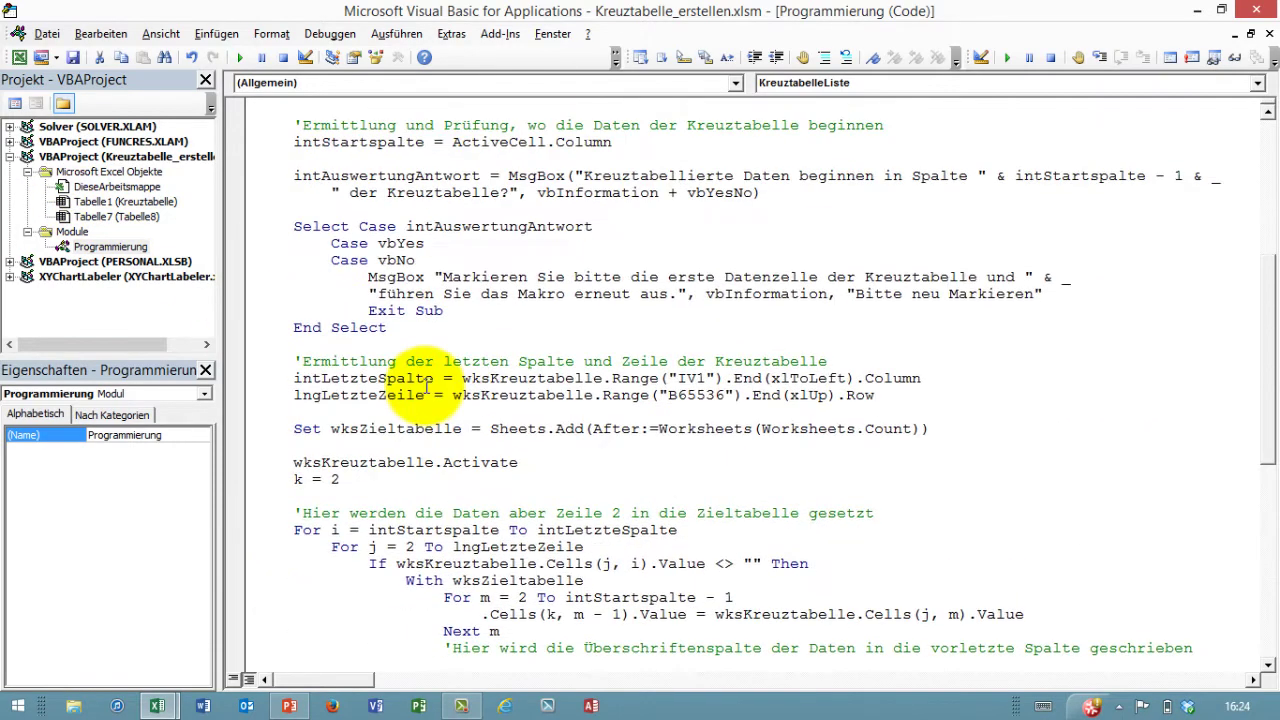
scroll(400, 320, "up", 6)
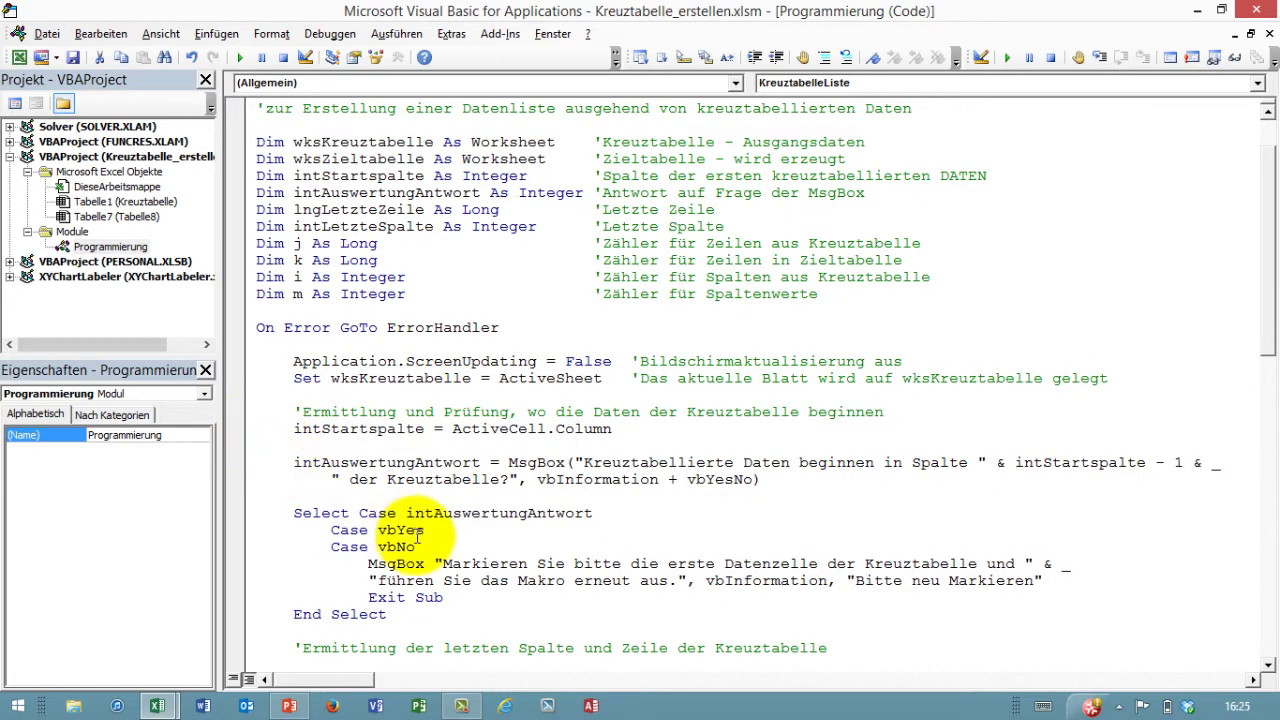
left_click(244, 429)
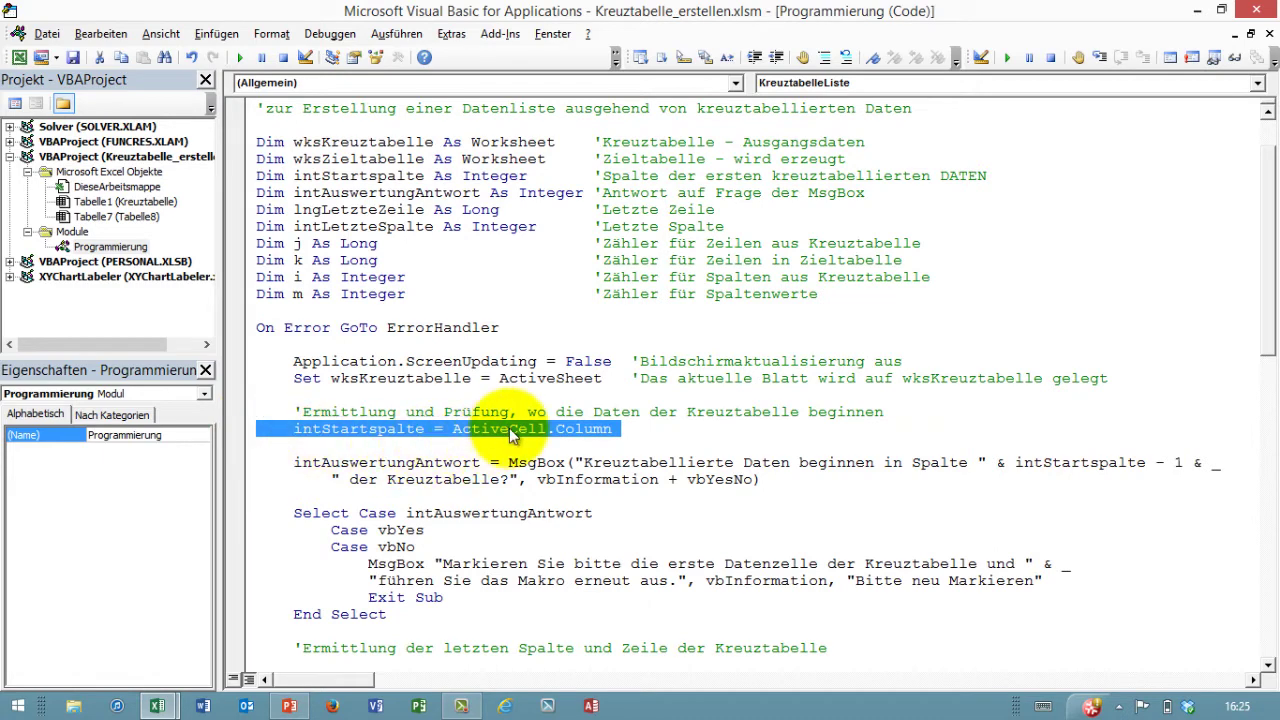
mouse_move(157, 706)
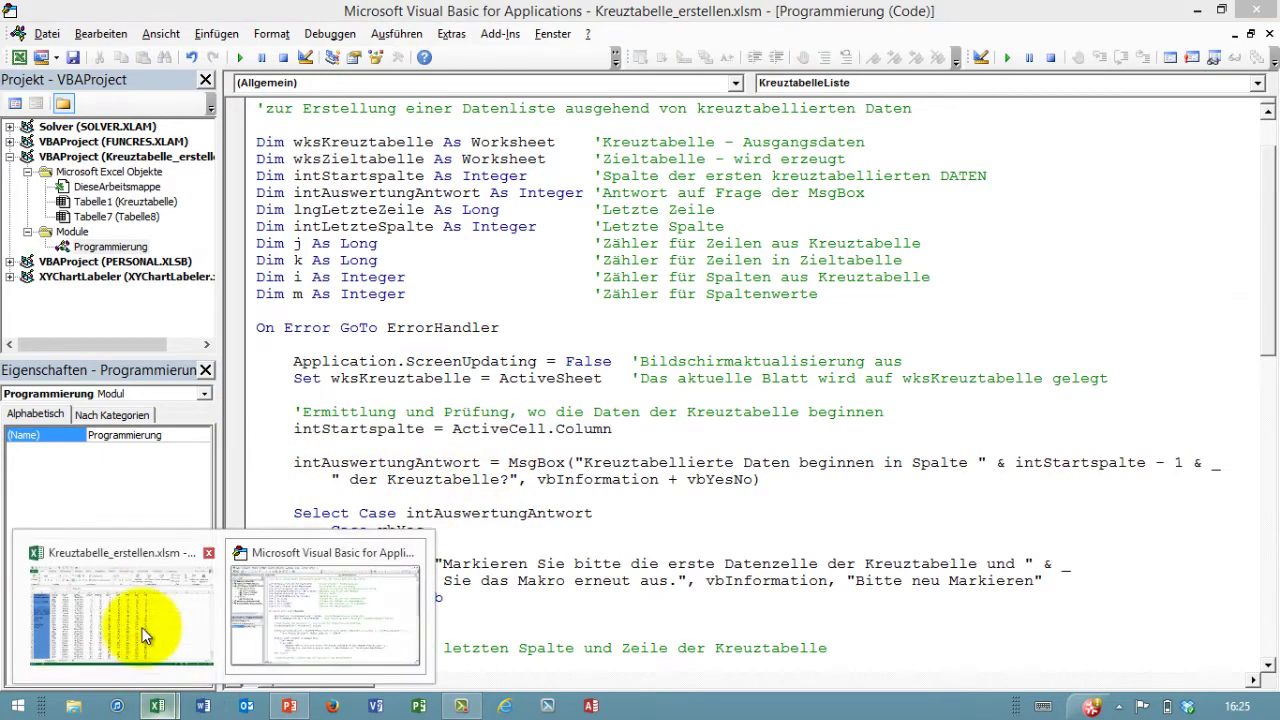
left_click(147, 620)
- Select cell E5, the first Januar value, and bring the macro code back to the front
left_click(405, 264)
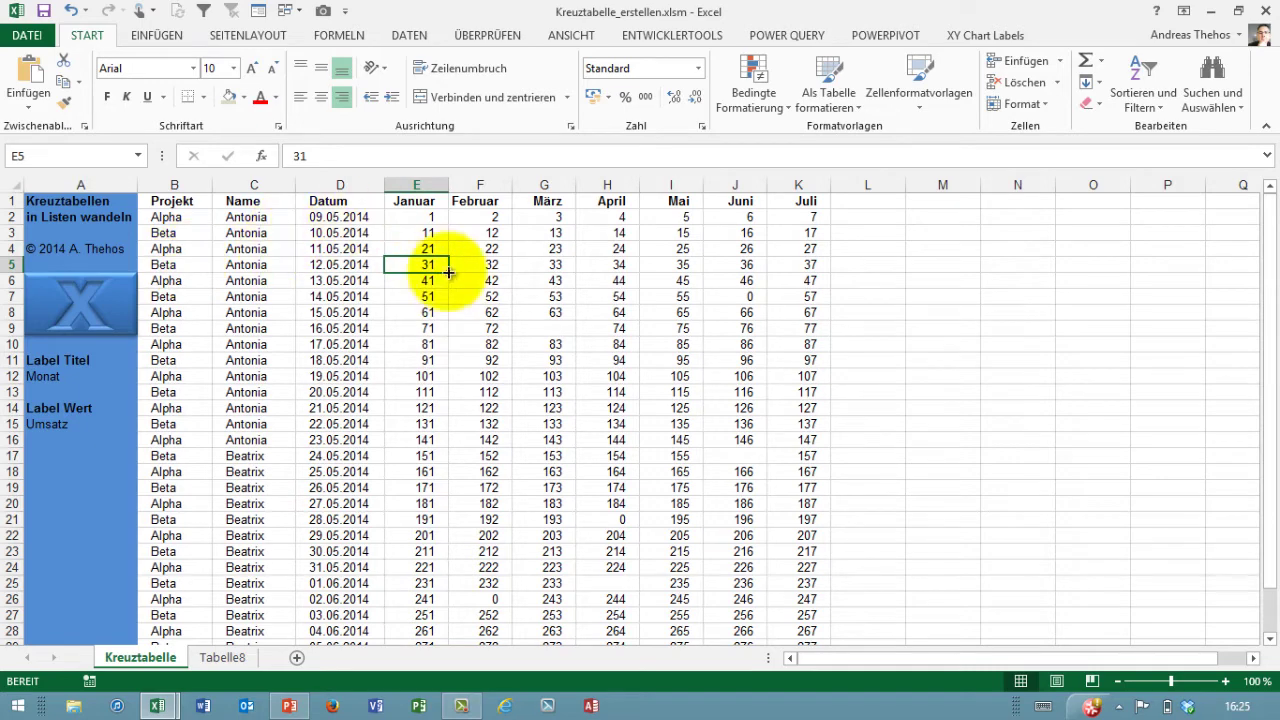
left_click(165, 706)
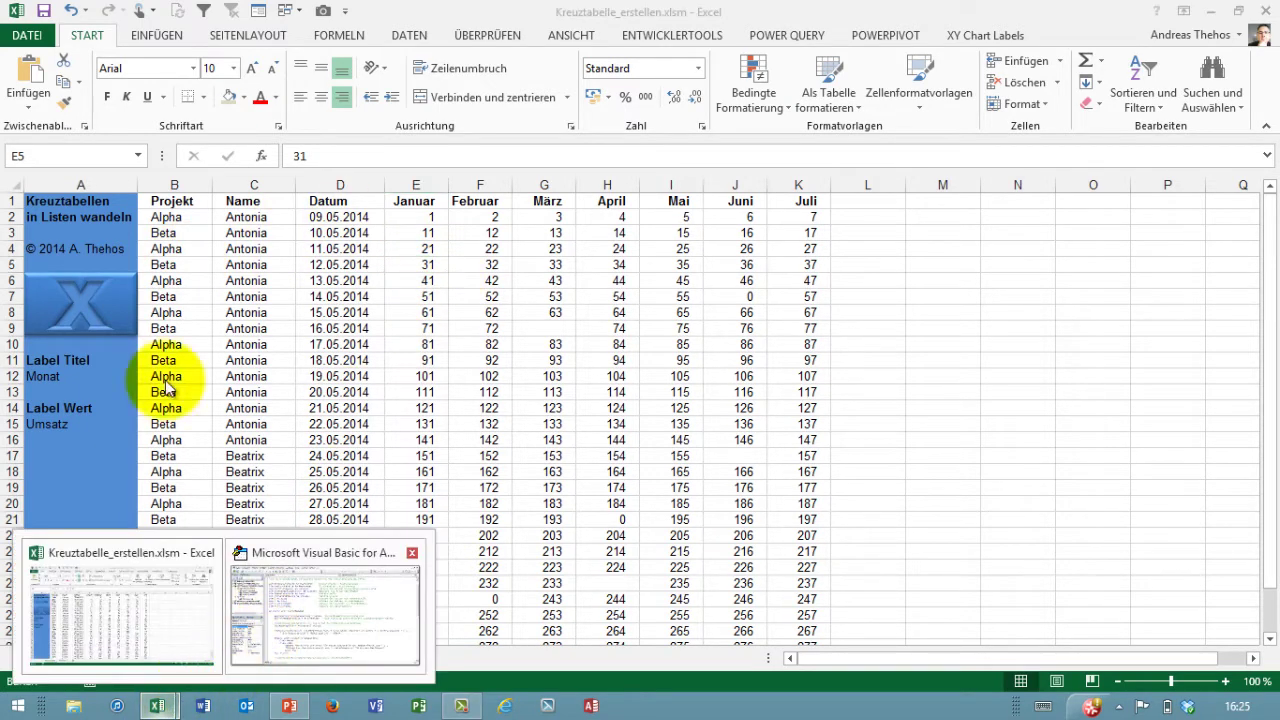
left_click(300, 600)
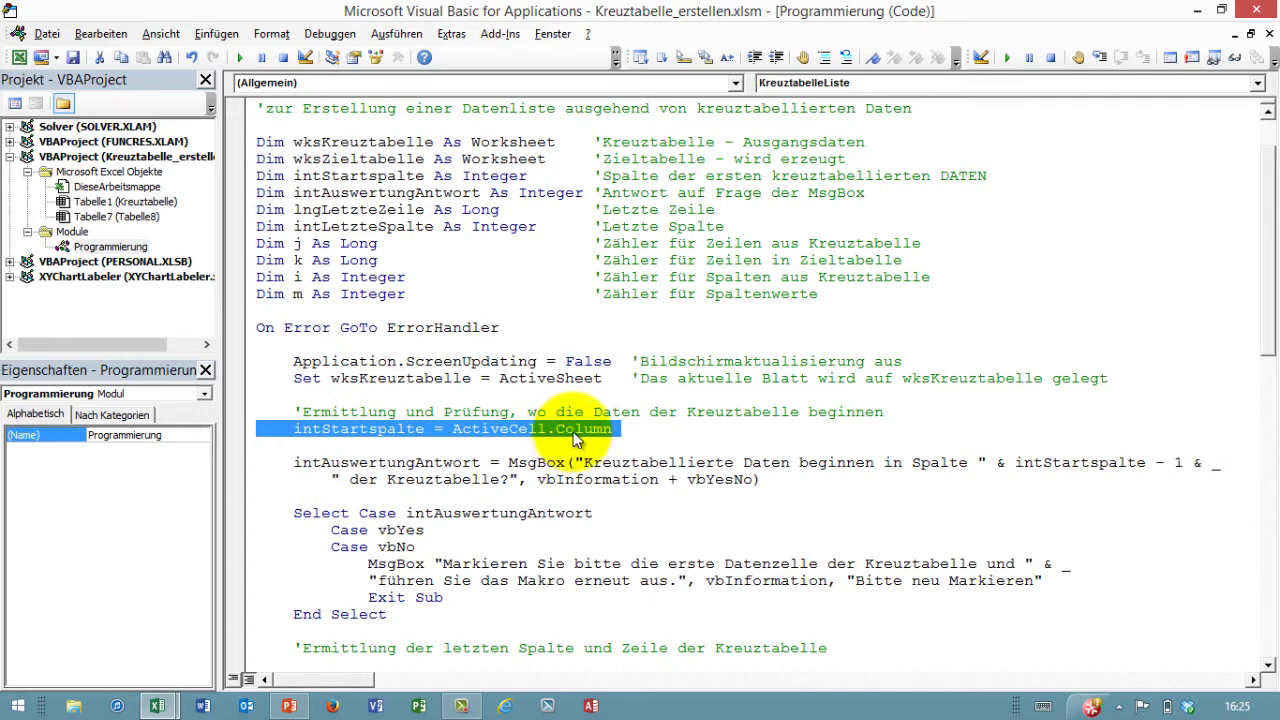
left_click_drag(293, 462, 737, 483)
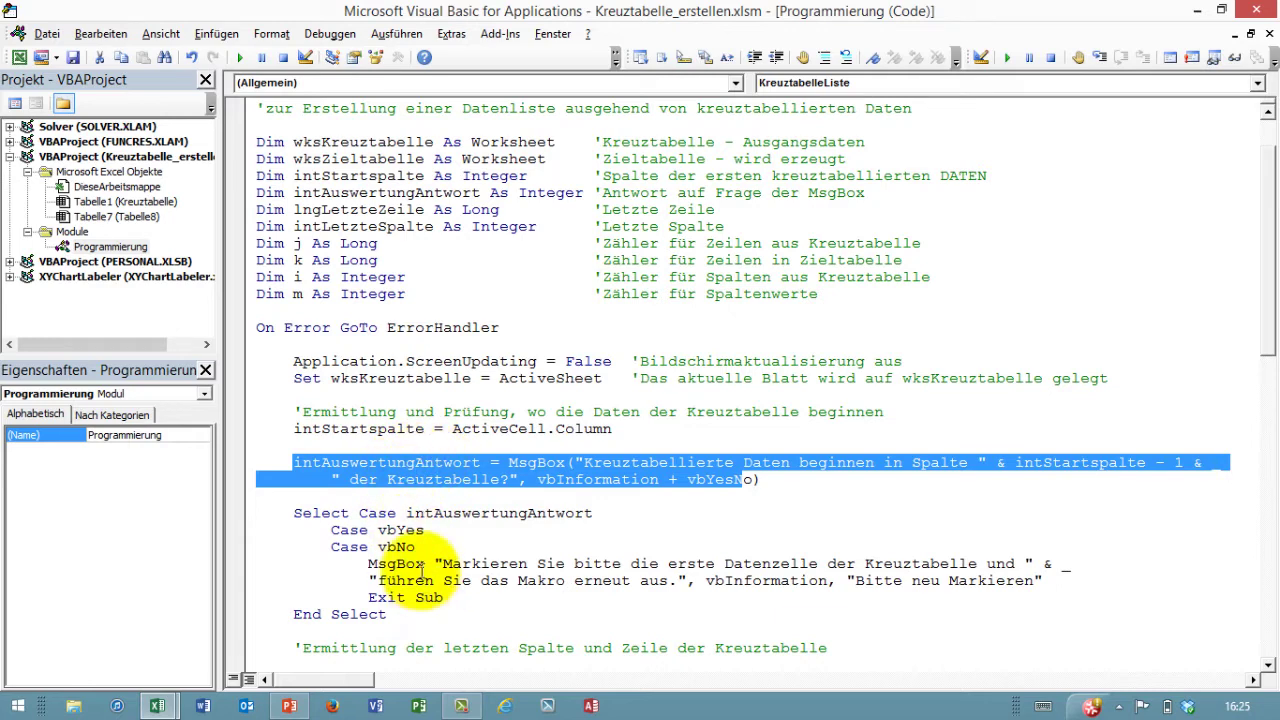
left_click(400, 466)
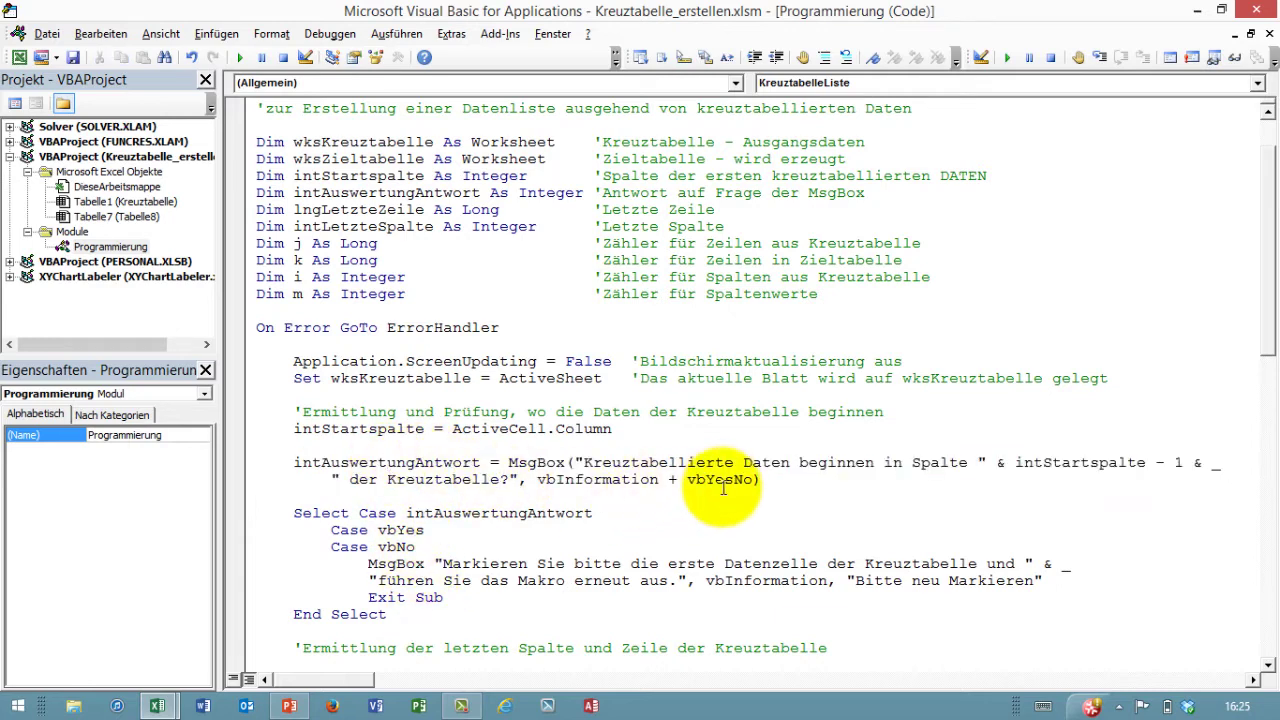
double_click(718, 480)
double_click(395, 463)
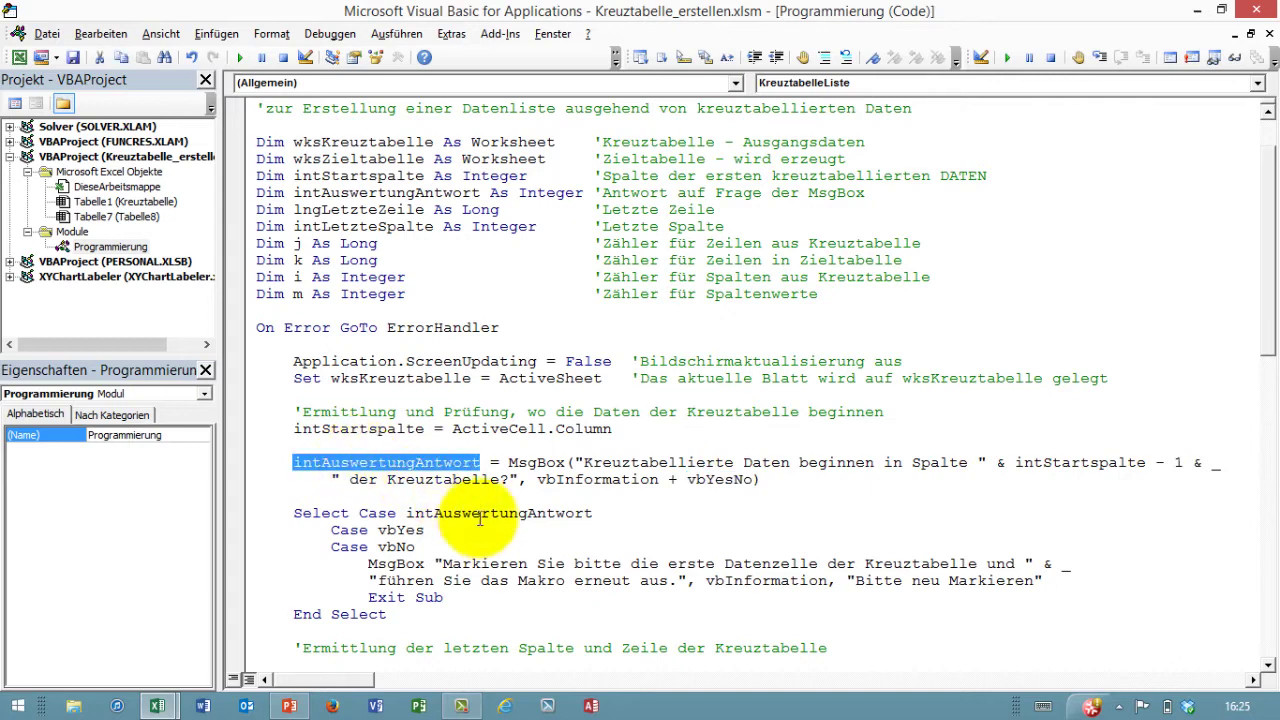
left_click(445, 516)
double_click(445, 513)
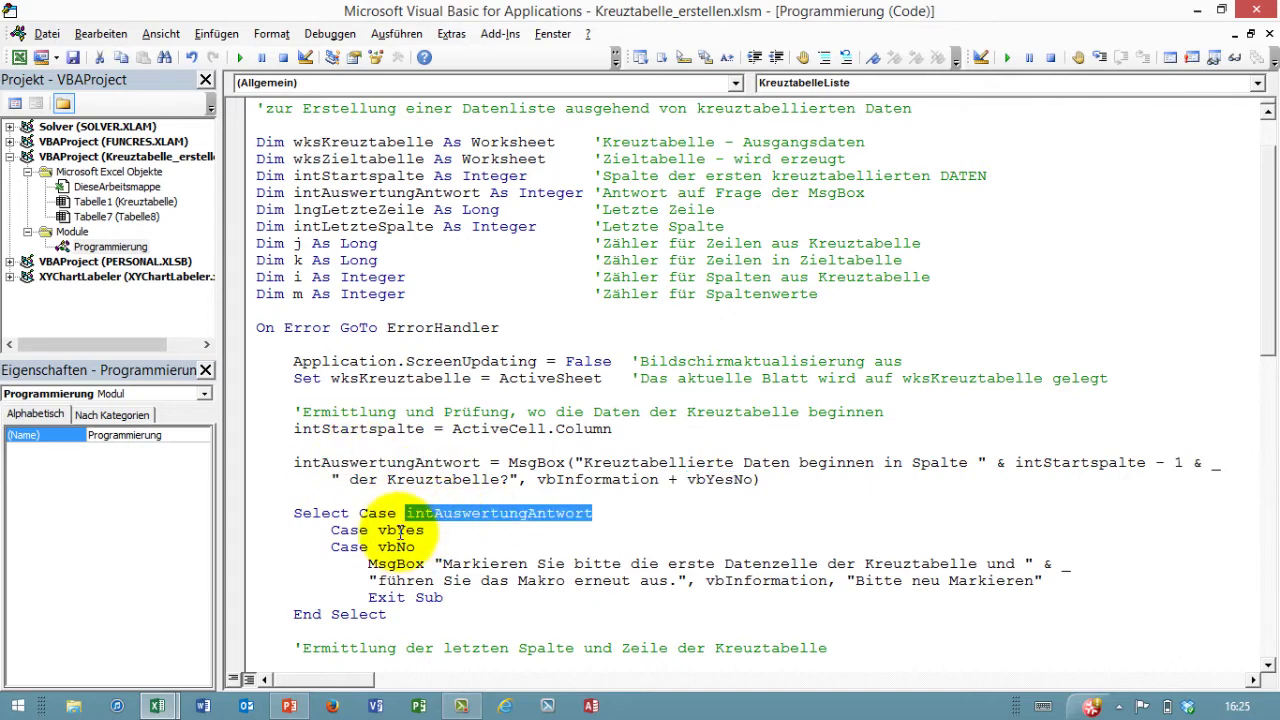
double_click(400, 530)
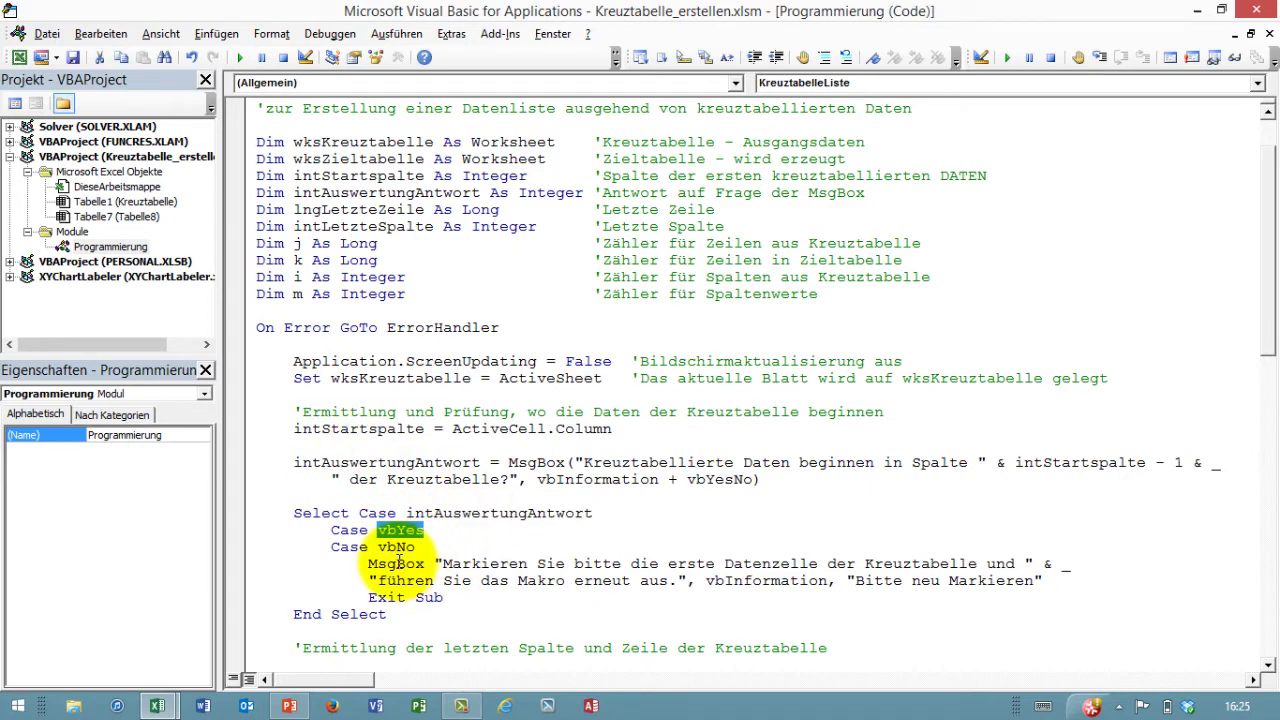
double_click(397, 546)
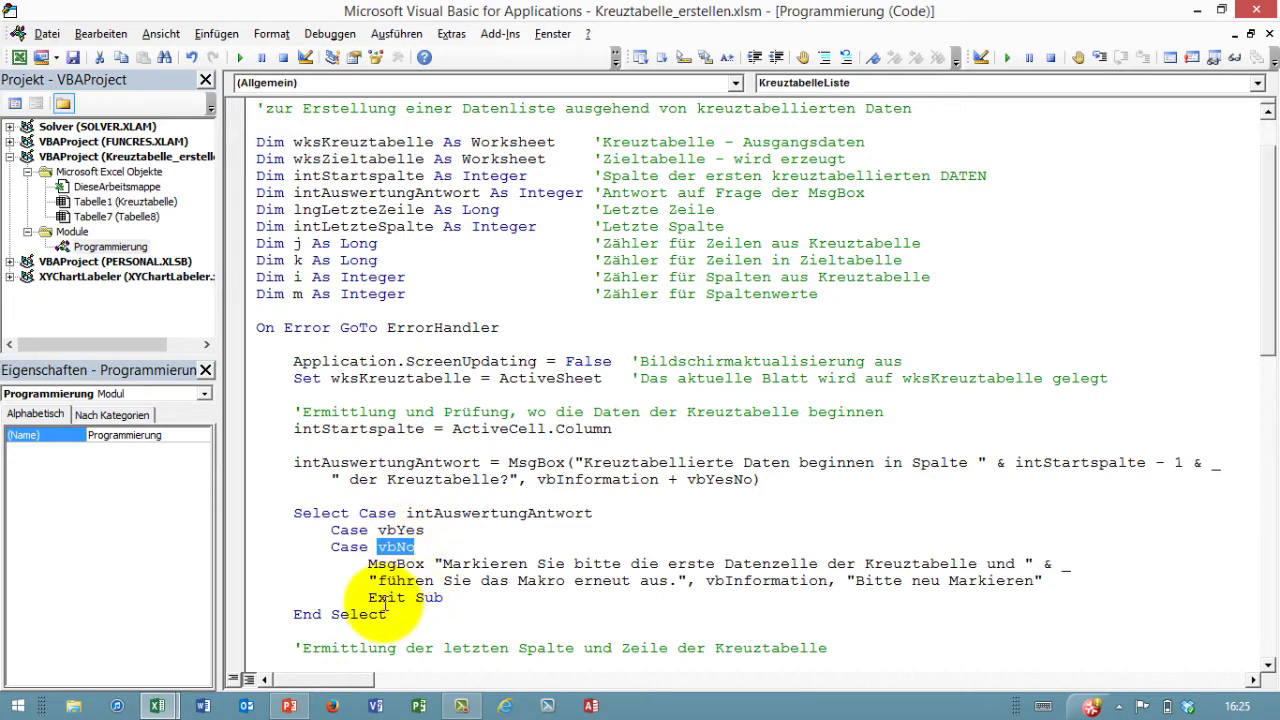
left_click_drag(368, 597, 441, 599)
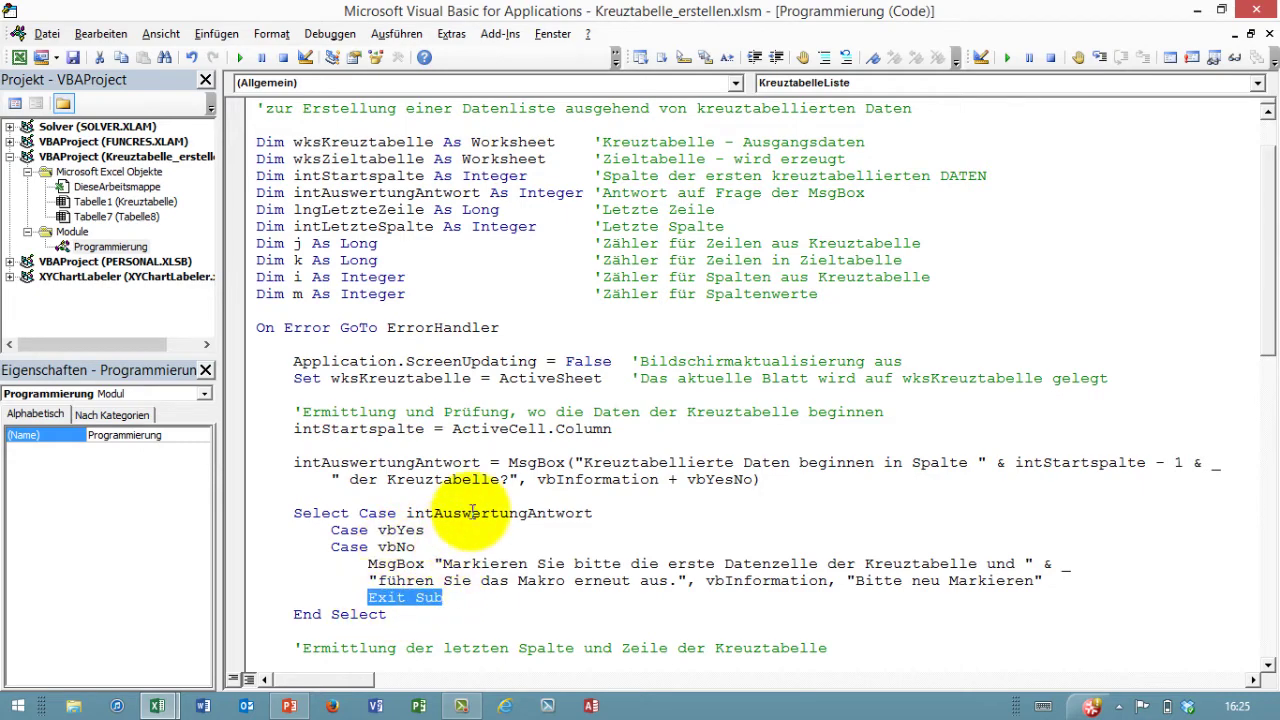
scroll(494, 475, "down", 1)
scroll(494, 472, "down", 1)
scroll(494, 472, "down", 2)
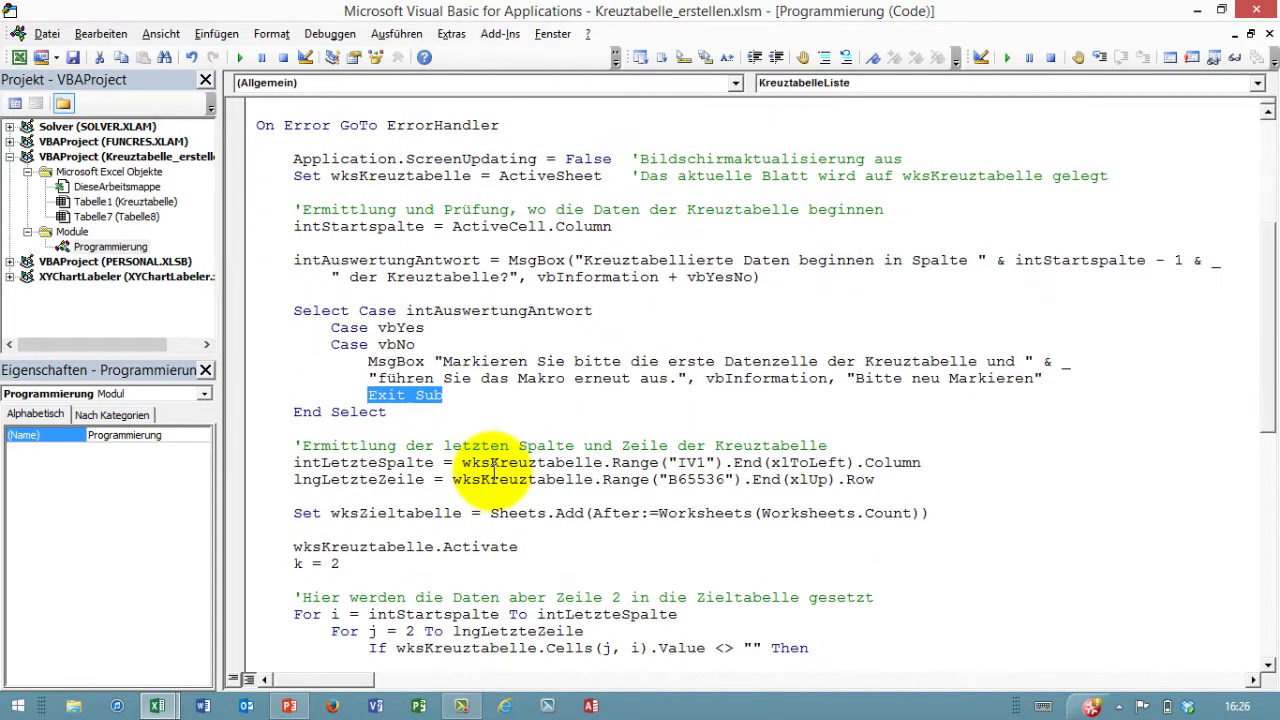
double_click(380, 463)
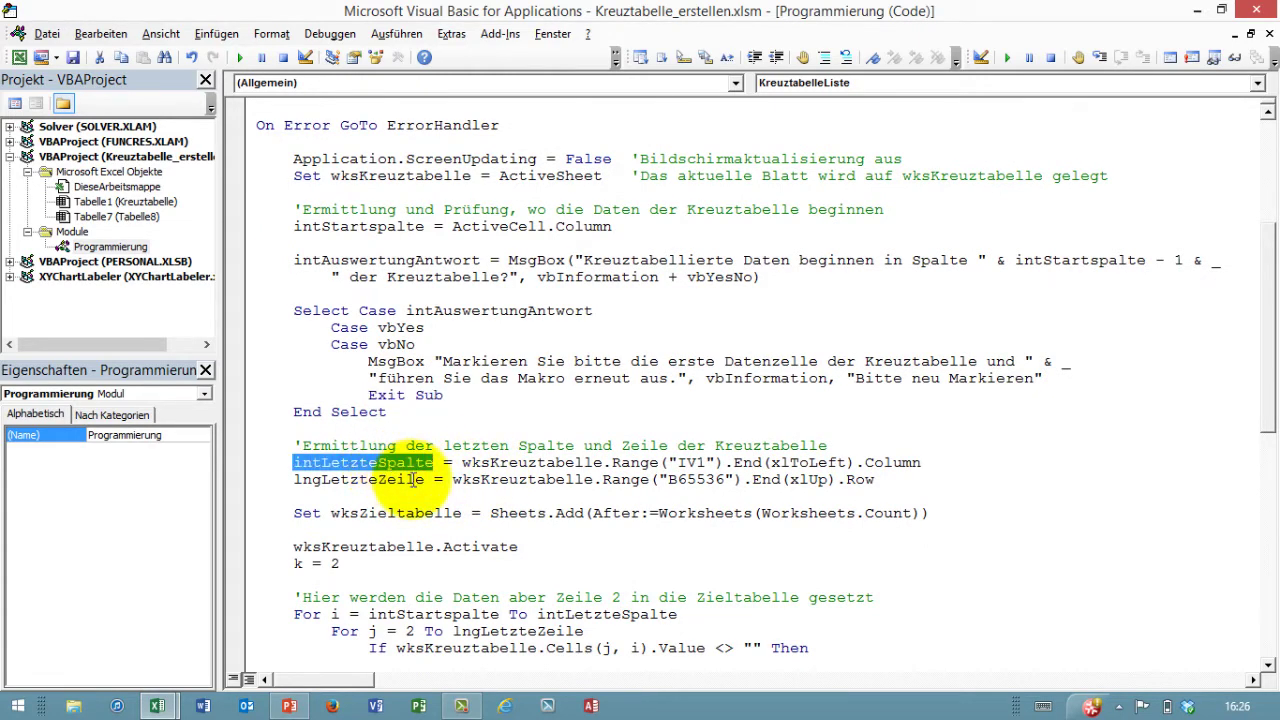
double_click(370, 480)
double_click(380, 463)
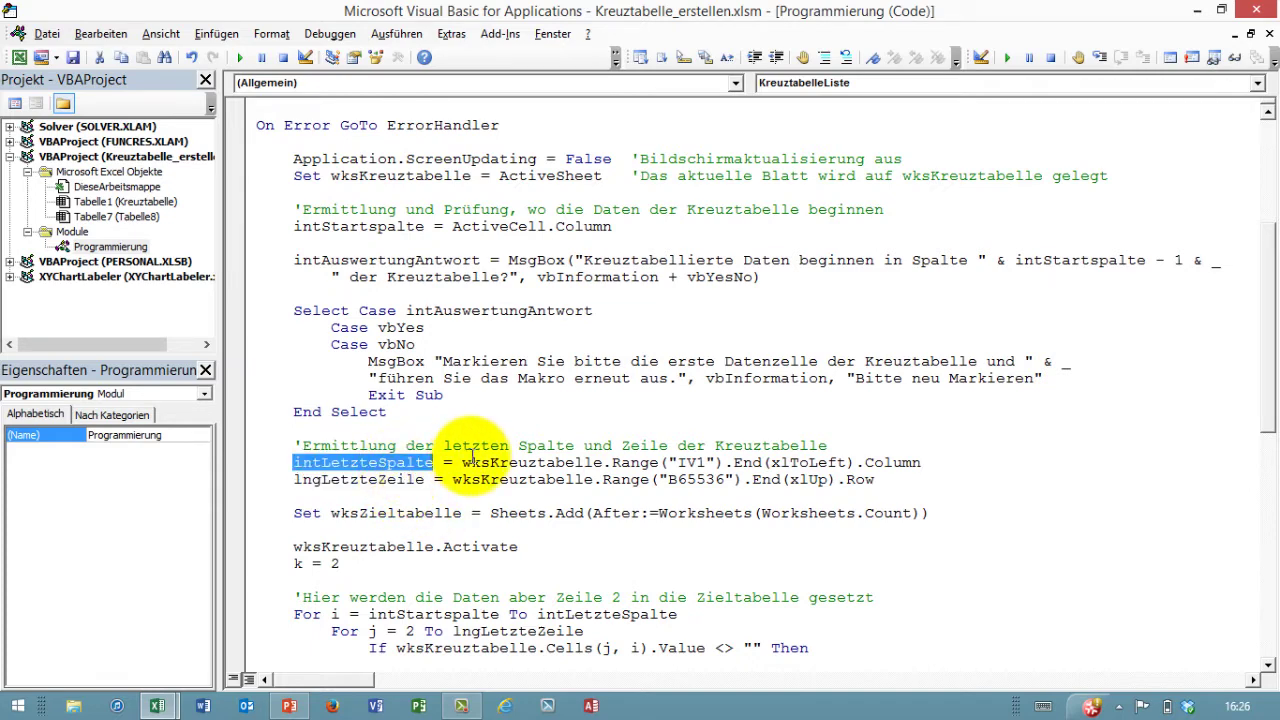
double_click(690, 463)
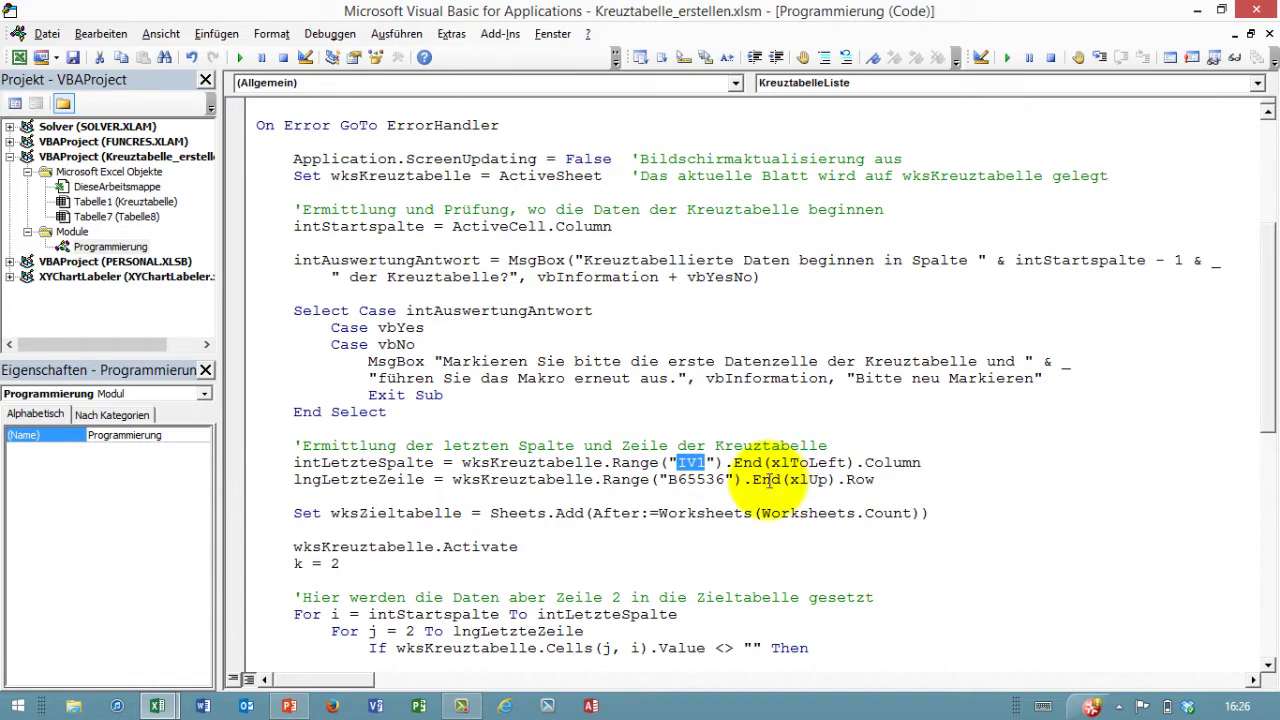
double_click(672, 480)
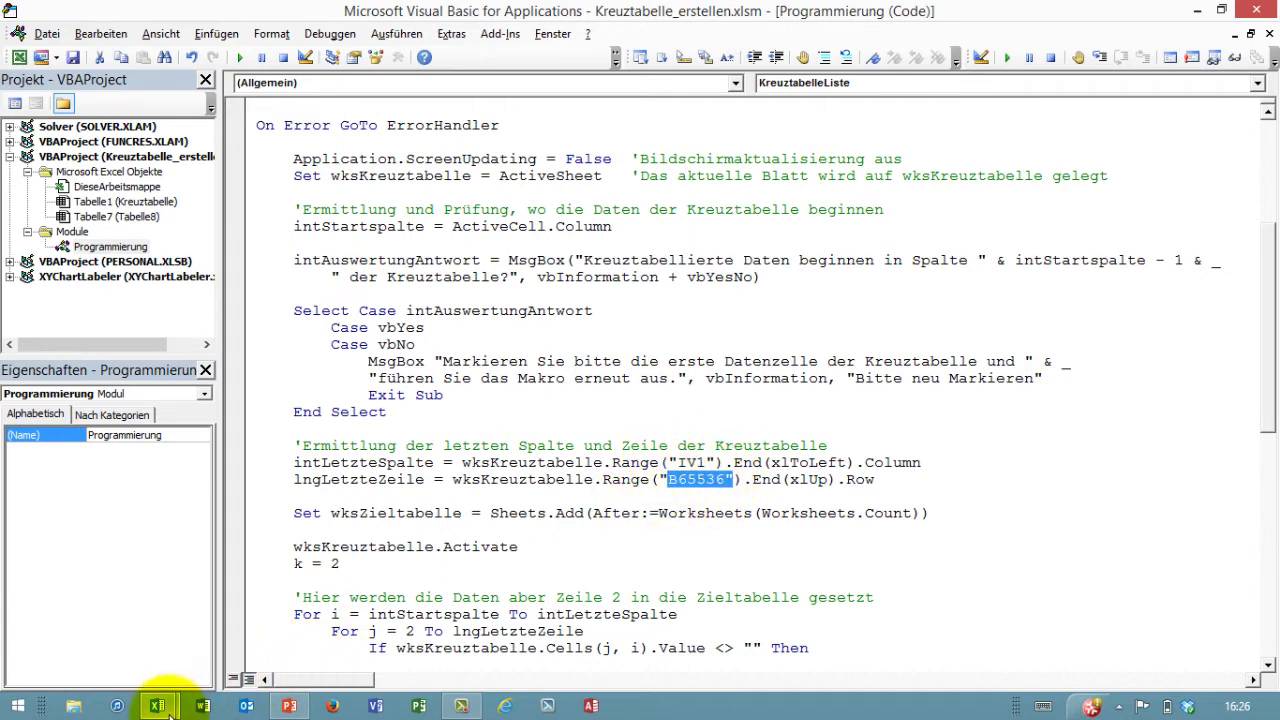
left_click(125, 630)
left_click(168, 185)
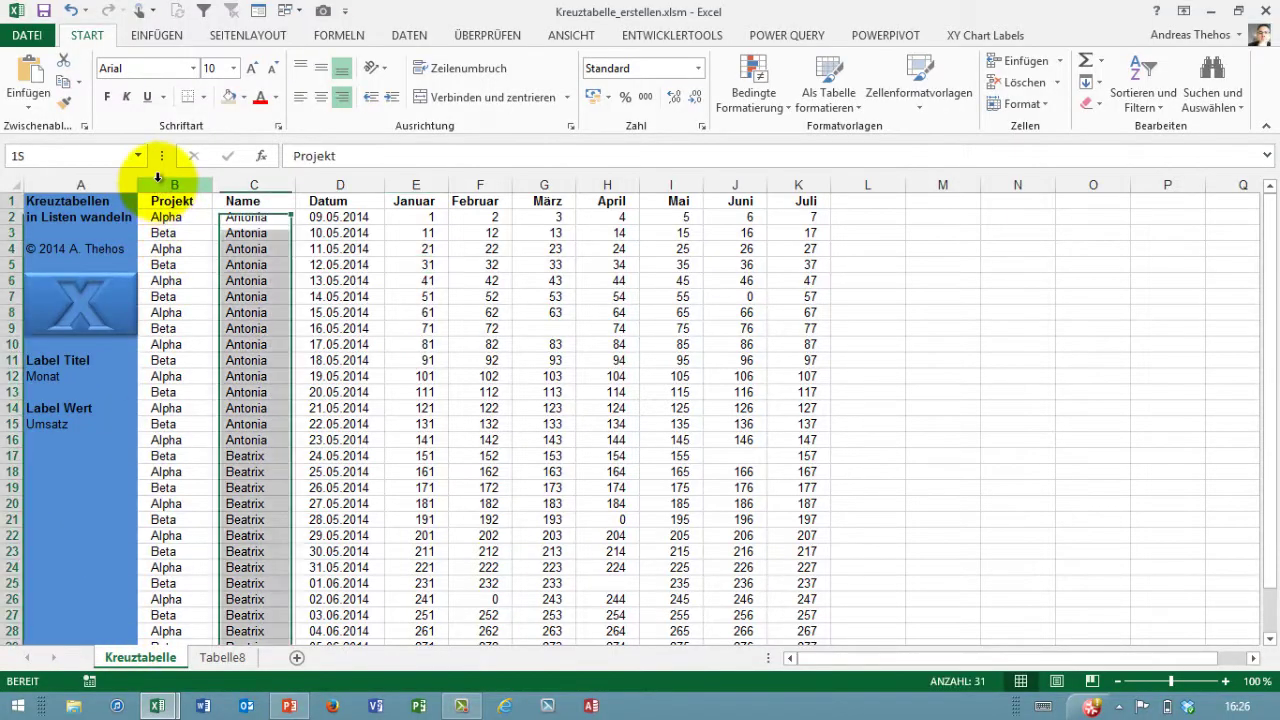
left_click(108, 185)
left_click(168, 185)
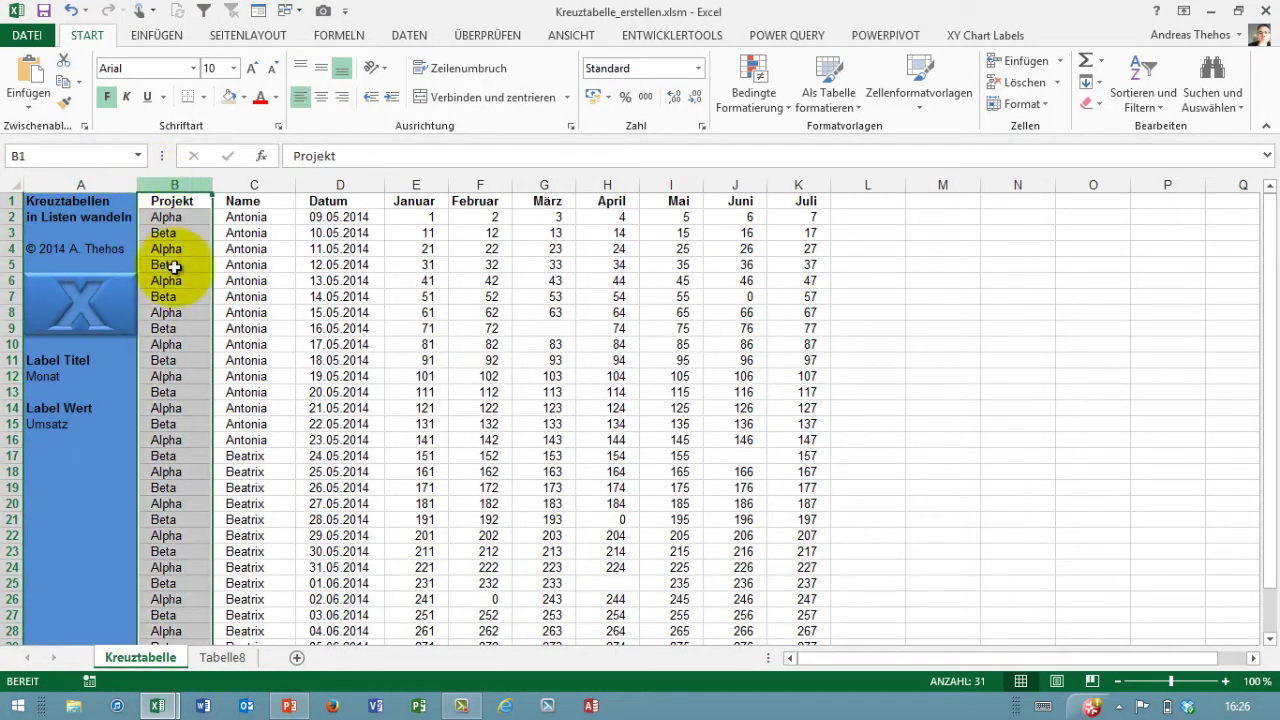
scroll(251, 390, "down", 3)
left_click(180, 537)
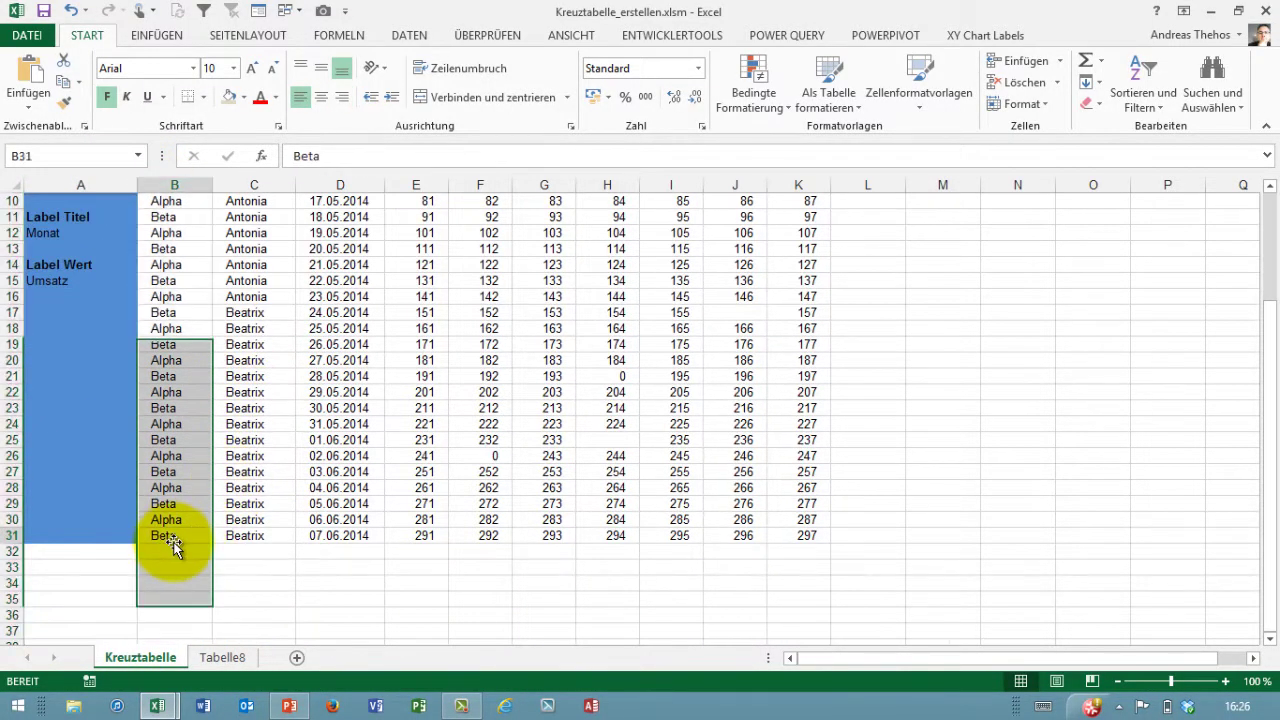
scroll(600, 480, "up", 3)
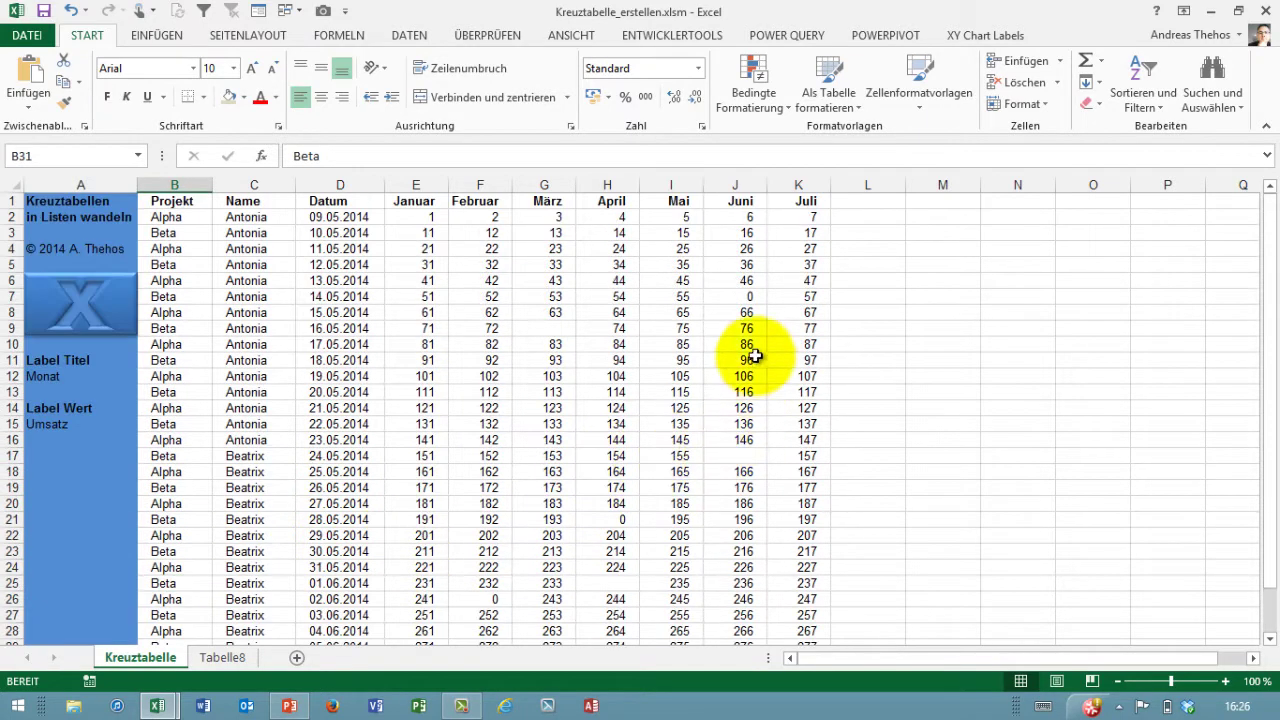
left_click(798, 185)
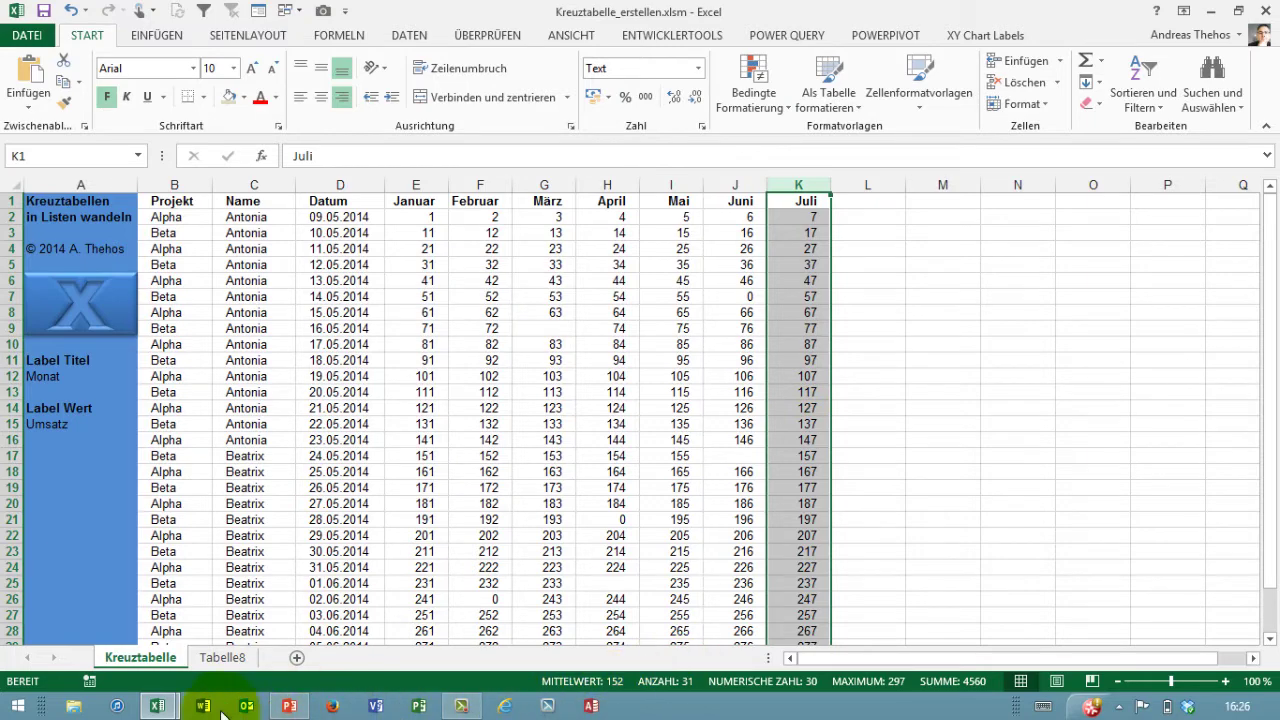
left_click(224, 657)
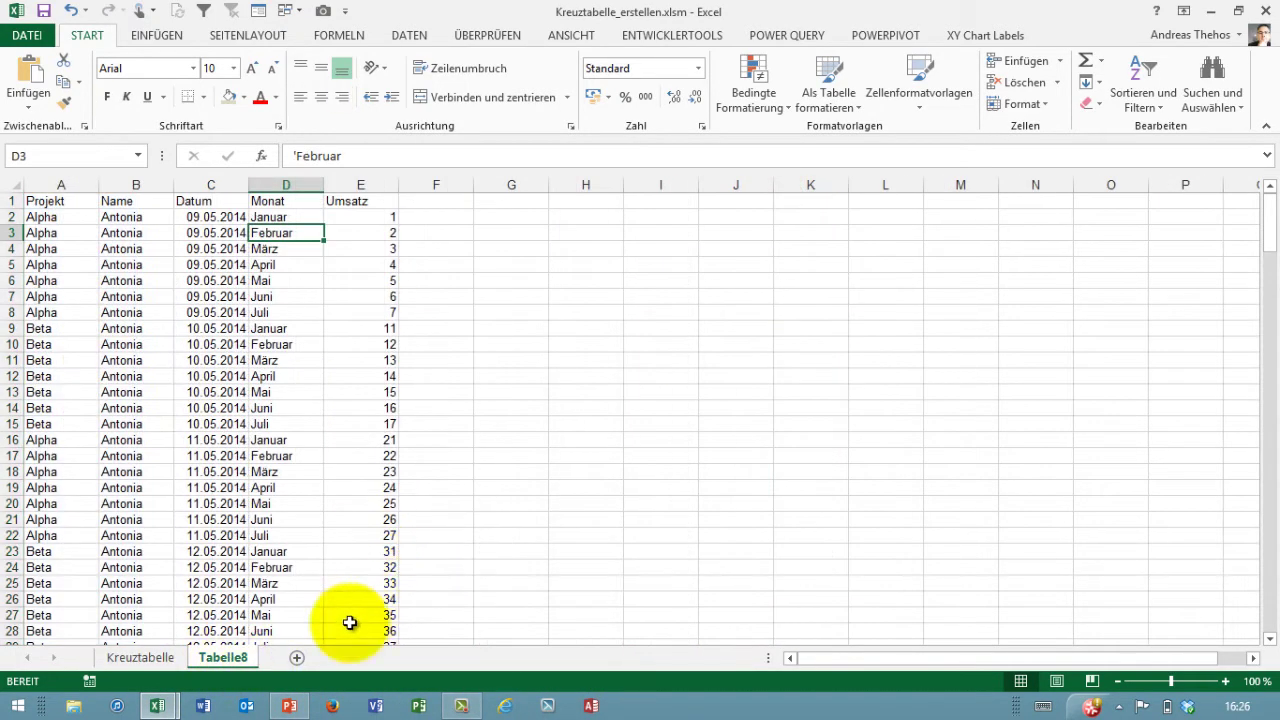
mouse_move(157, 706)
left_click(257, 645)
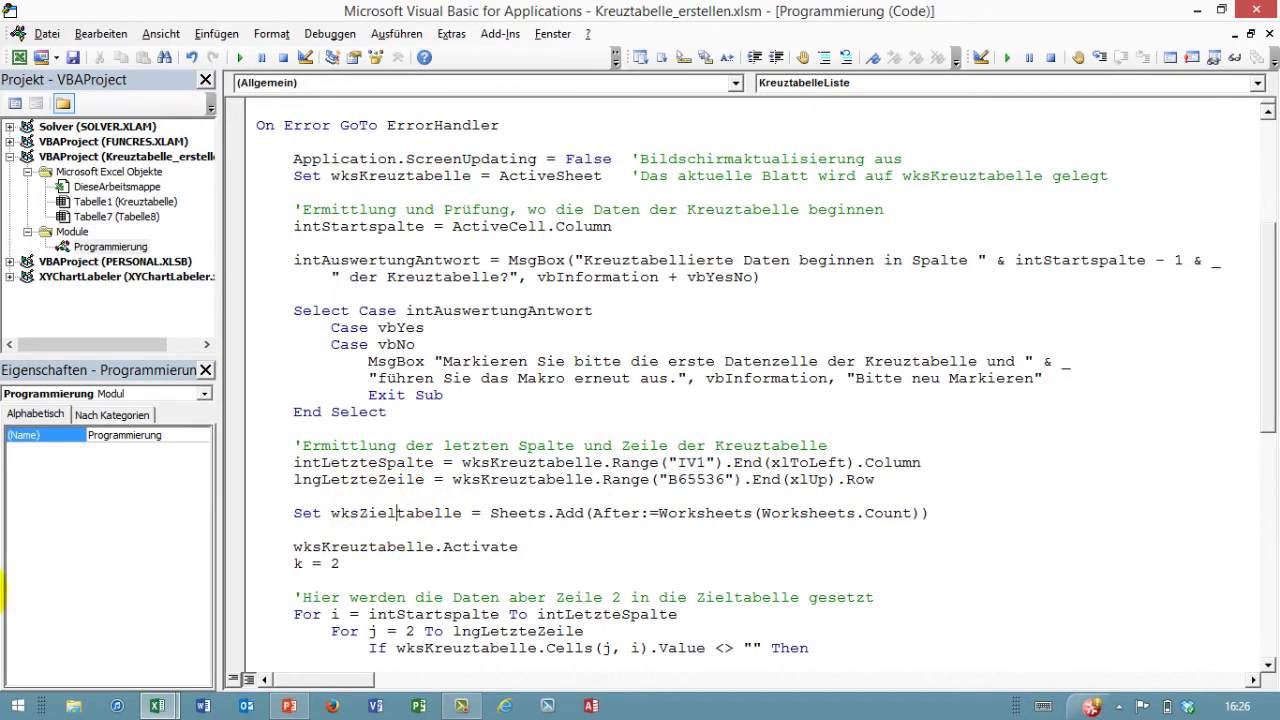
left_click(147, 690)
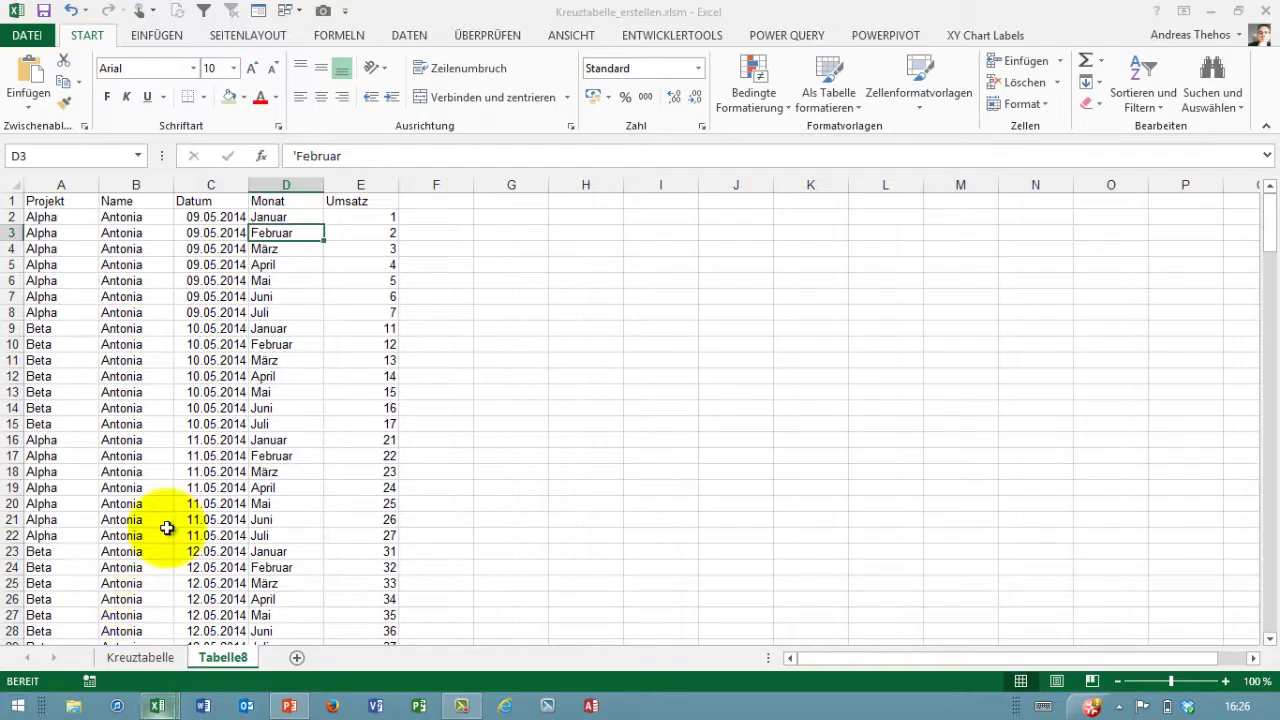
left_click(140, 657)
left_click(428, 233)
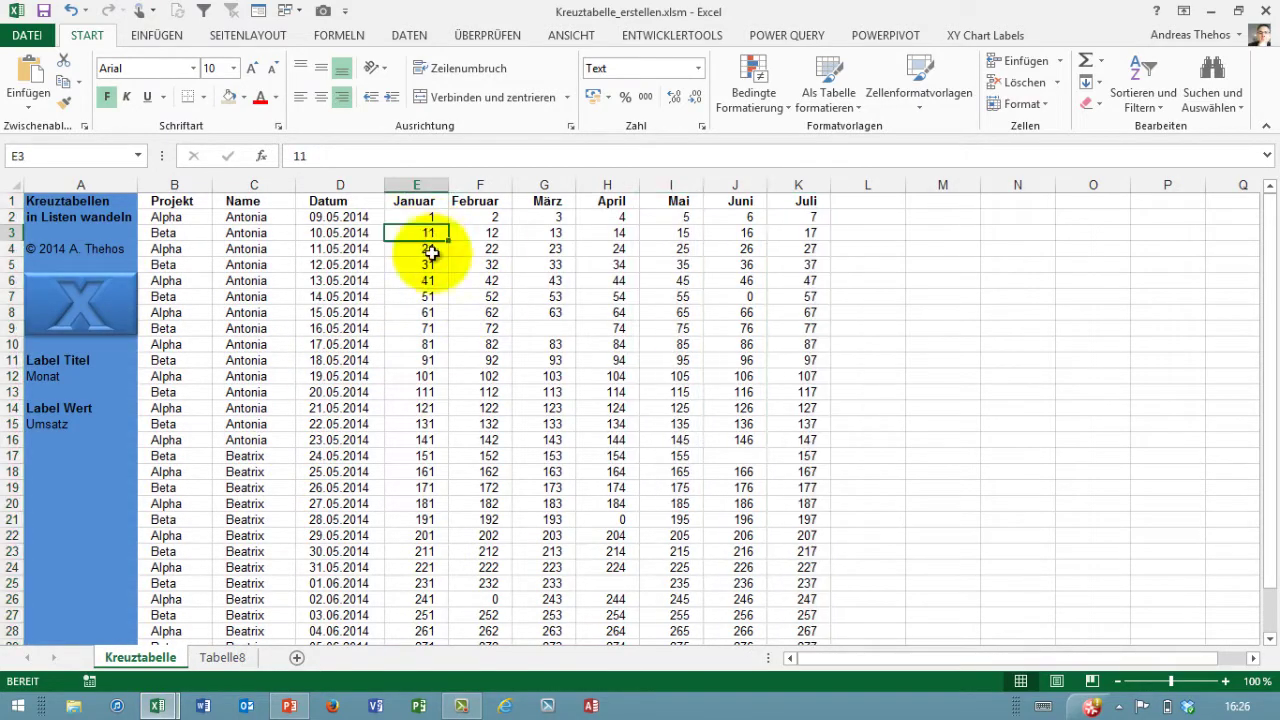
left_click(222, 657)
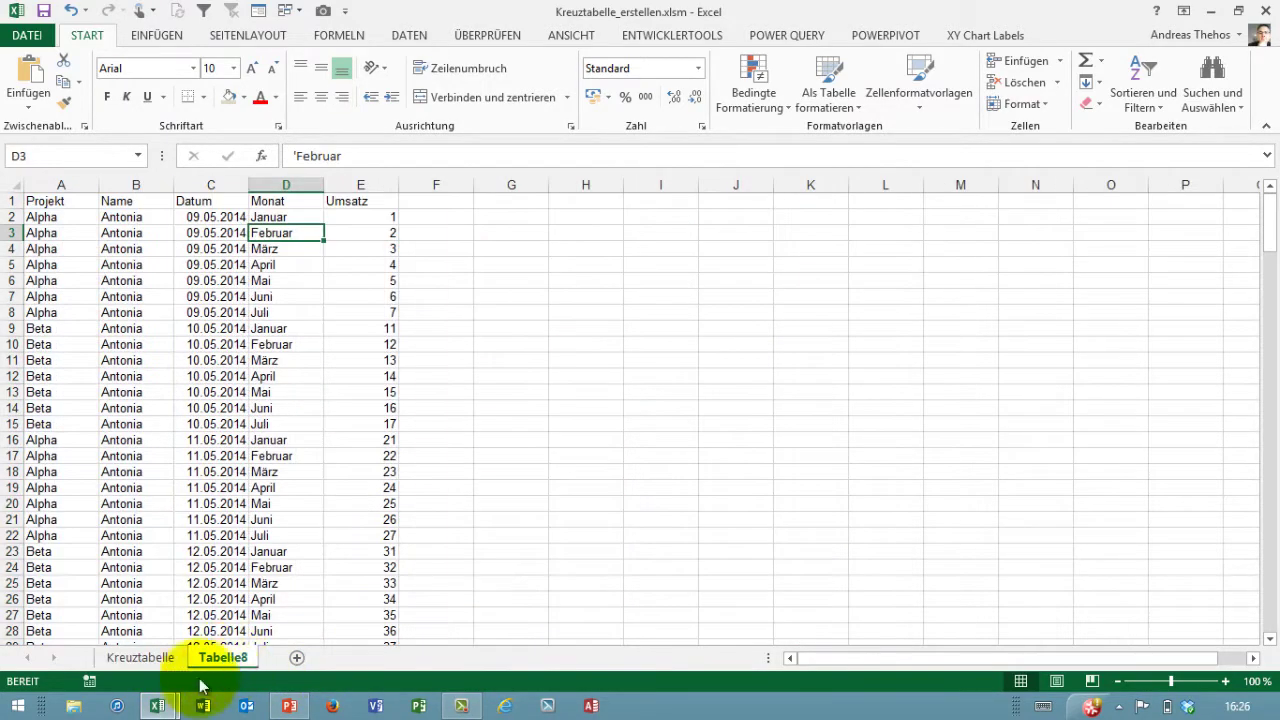
left_click(138, 657)
mouse_move(157, 706)
left_click(289, 638)
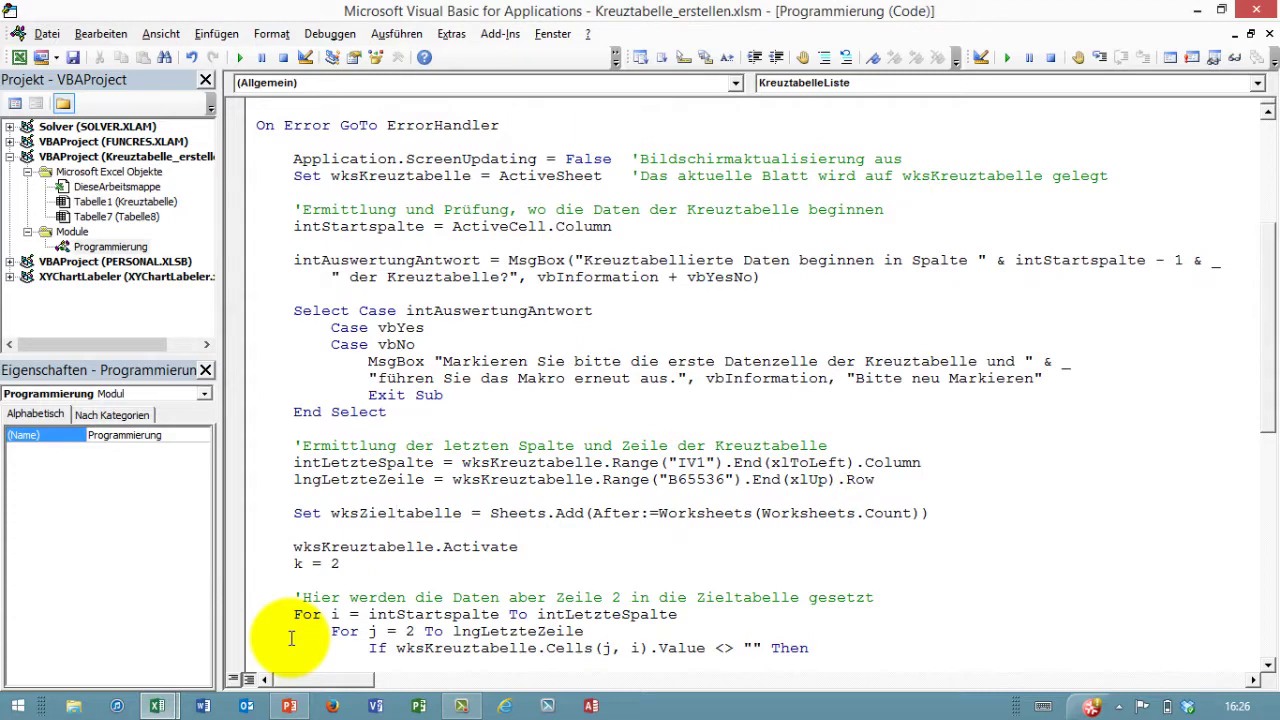
- Step the macro with F8 through the start-column prompt, answering Ja, up to the last-column lookup
key("F8")
key("F8")
key("F8")
key("F8")
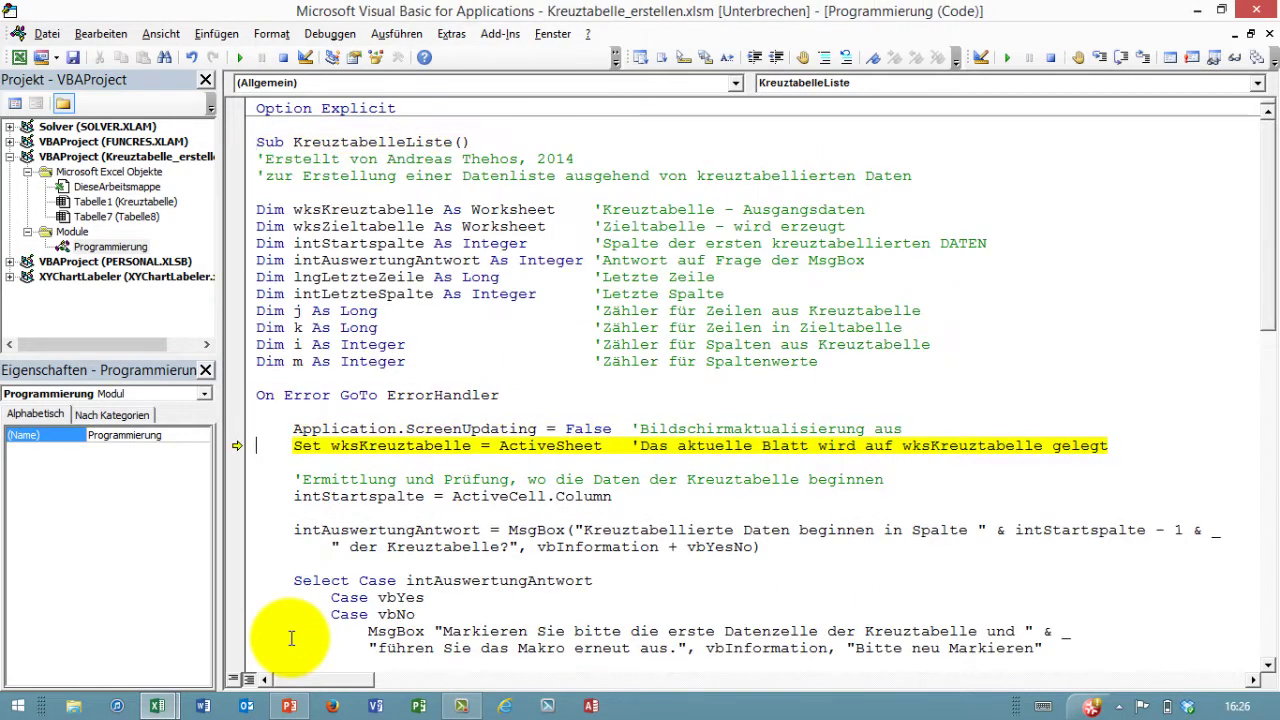
key("F8")
key("F8")
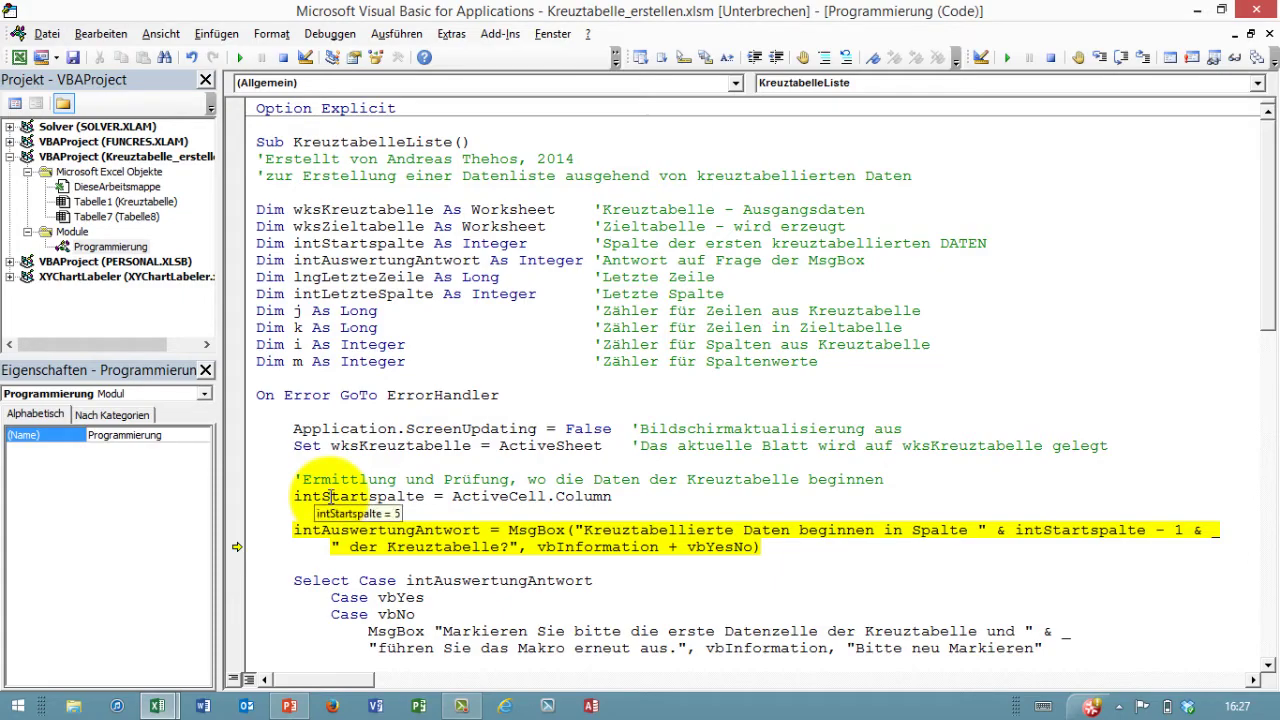
key("F8")
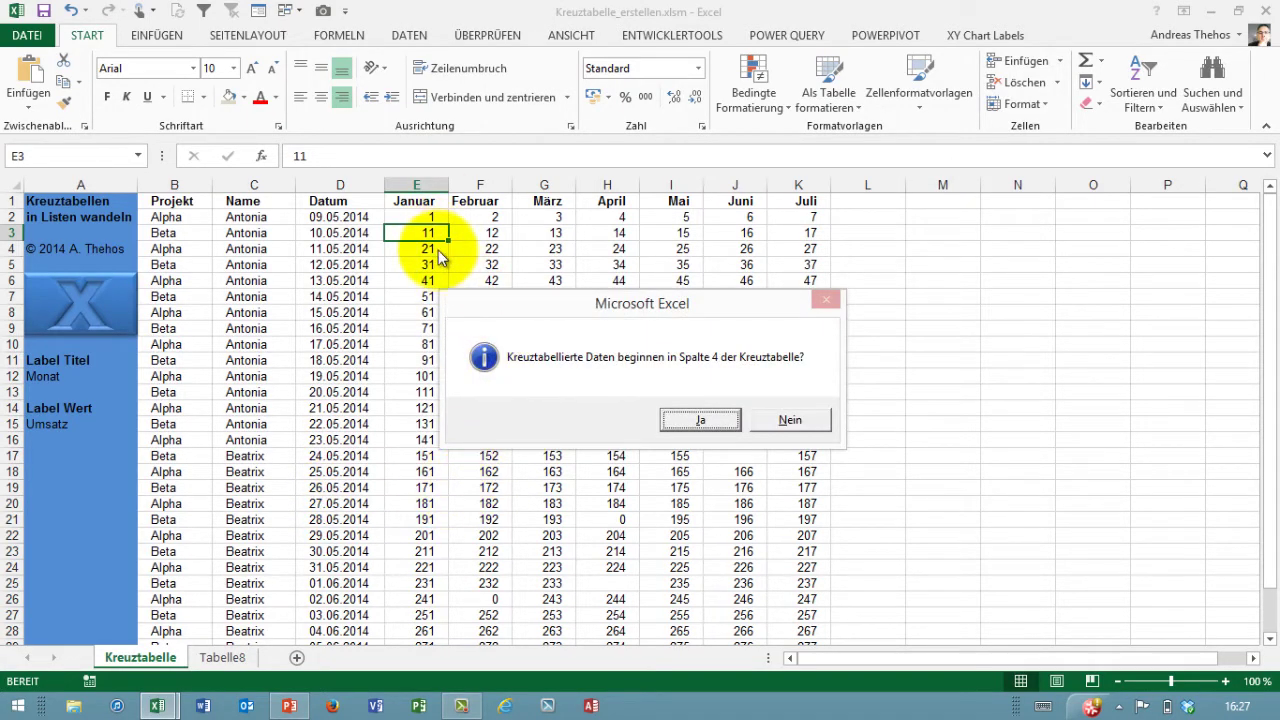
left_click(700, 418)
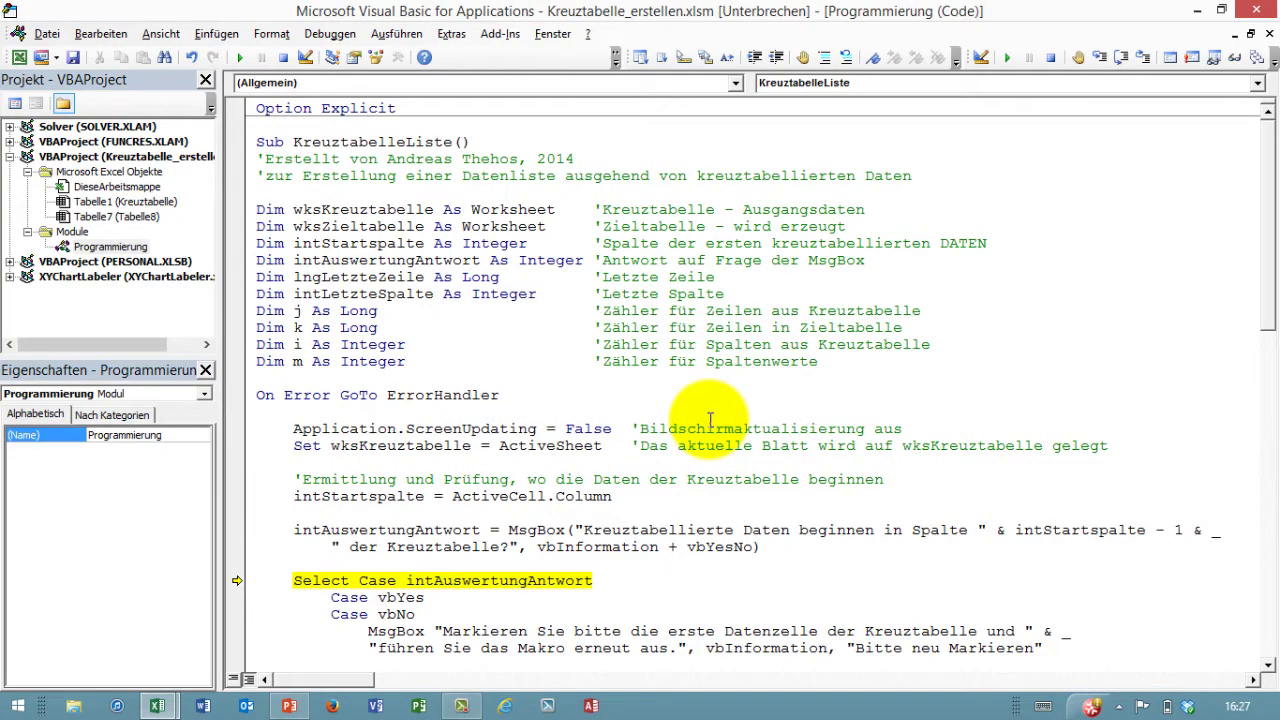
key("F8")
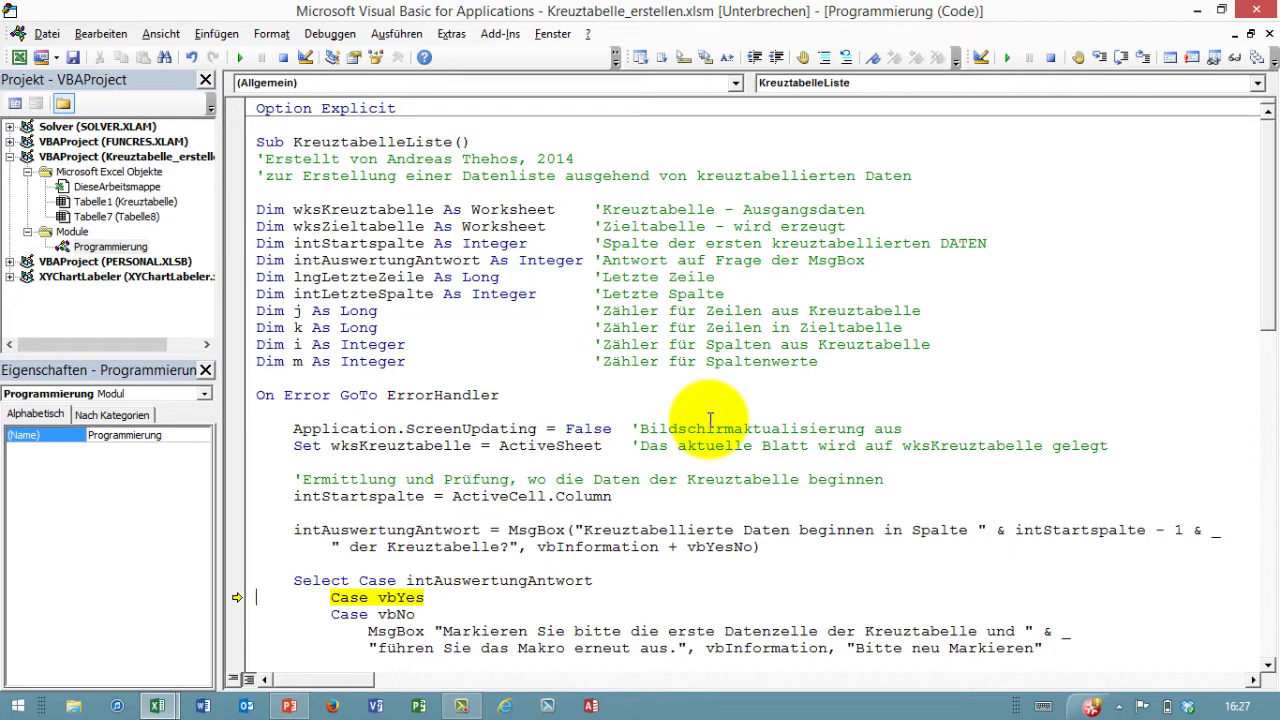
key("F8")
key("F8")
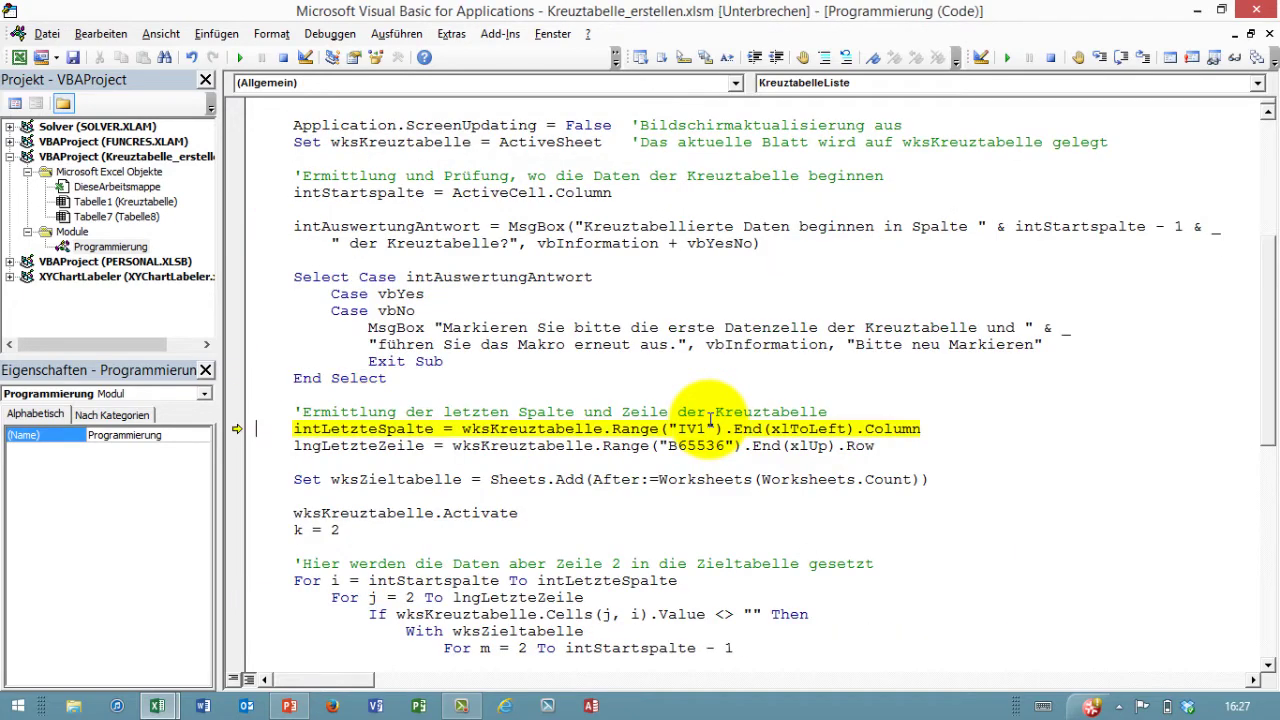
key("F8")
key("F8")
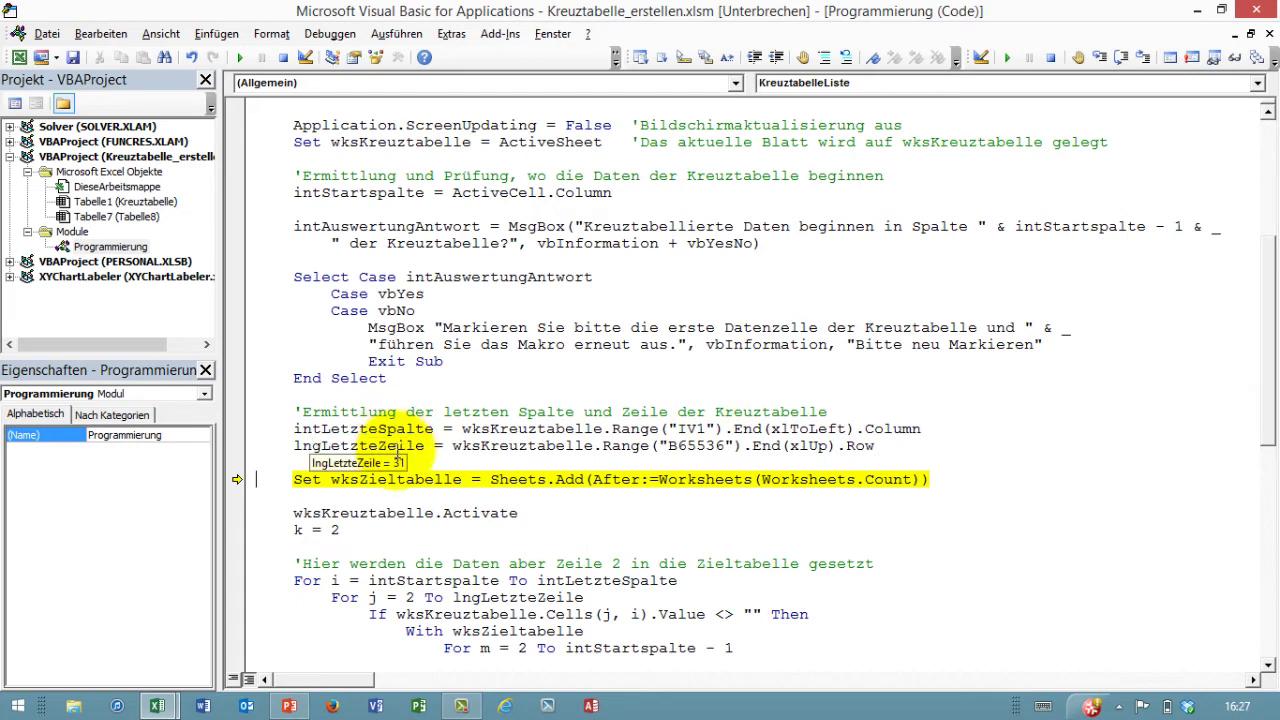
- In the workbook, select first data cell E2 and mark the crosstab value block E2:K28
left_click(158, 700)
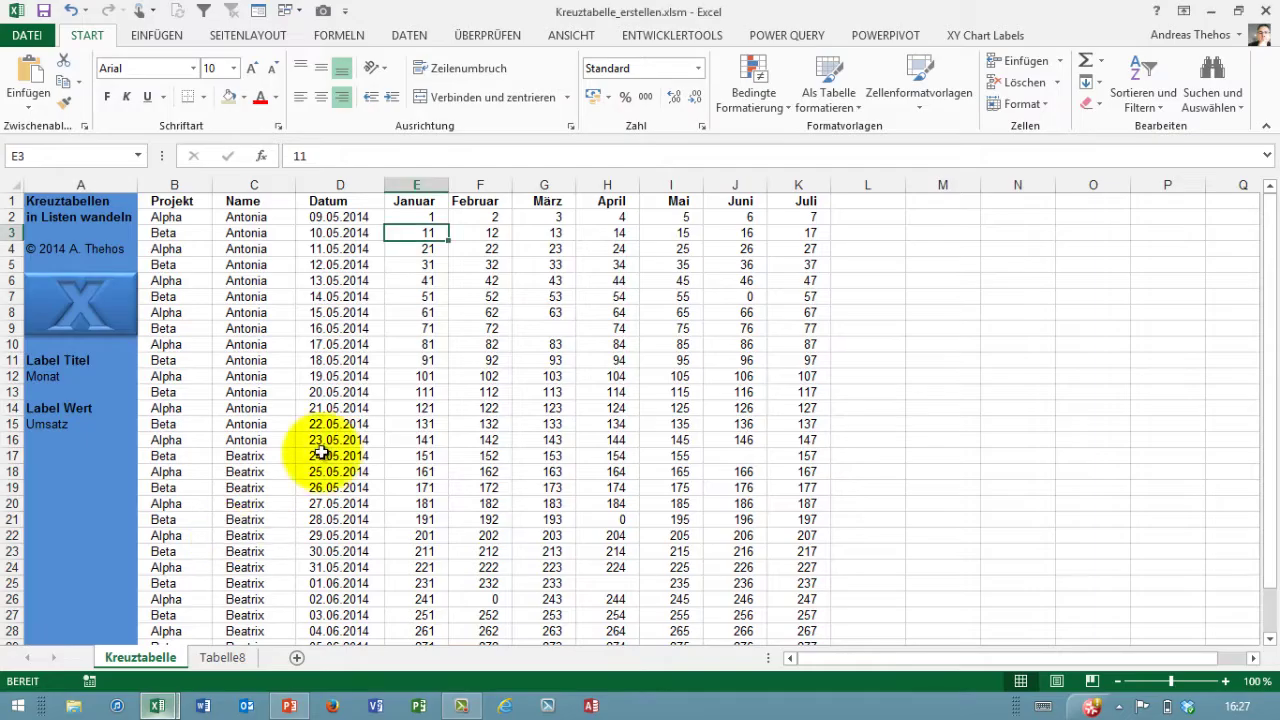
left_click(414, 214)
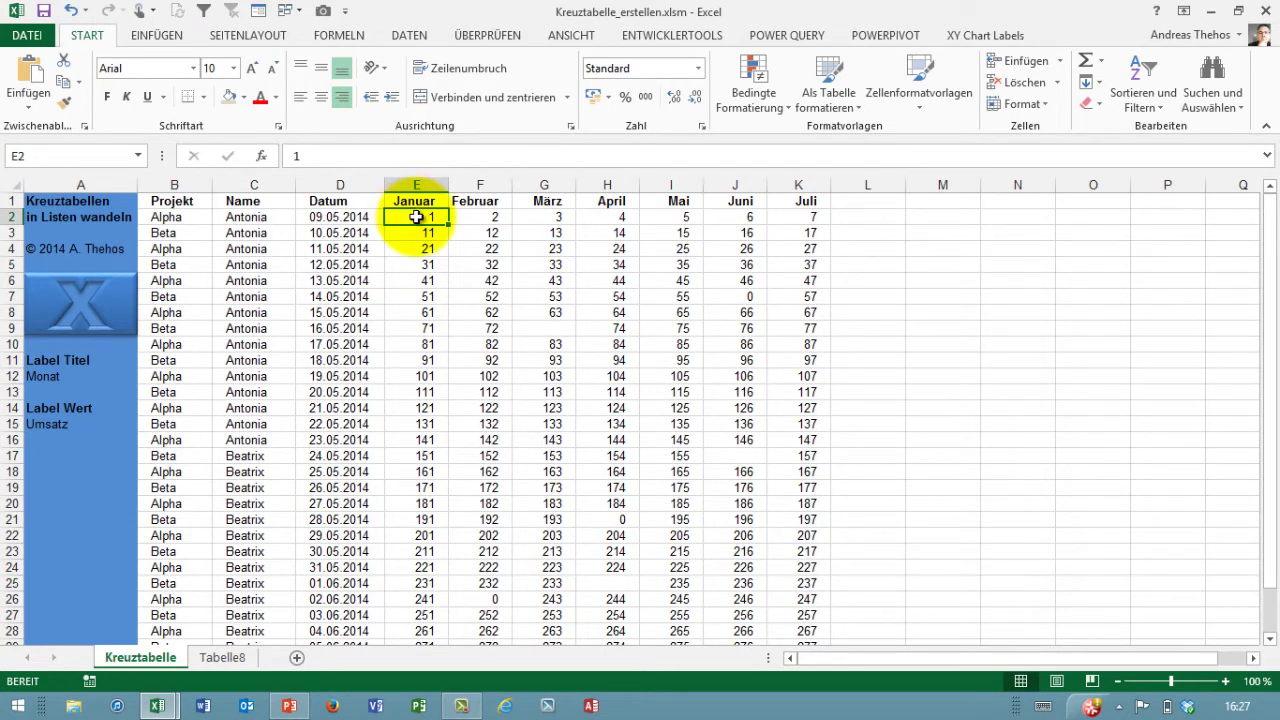
left_click_drag(416, 216, 791, 625)
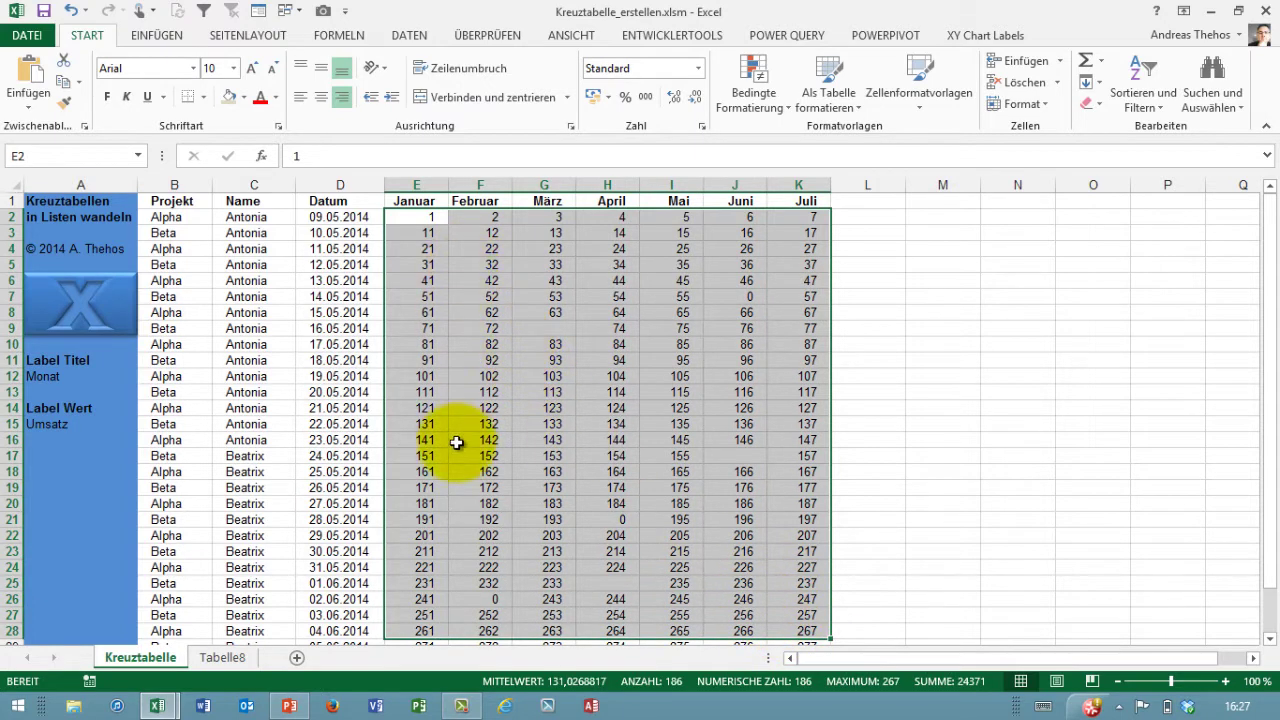
- Check the paused macro code, then bring up the workbook showing the generated list
mouse_move(157, 706)
left_click(290, 645)
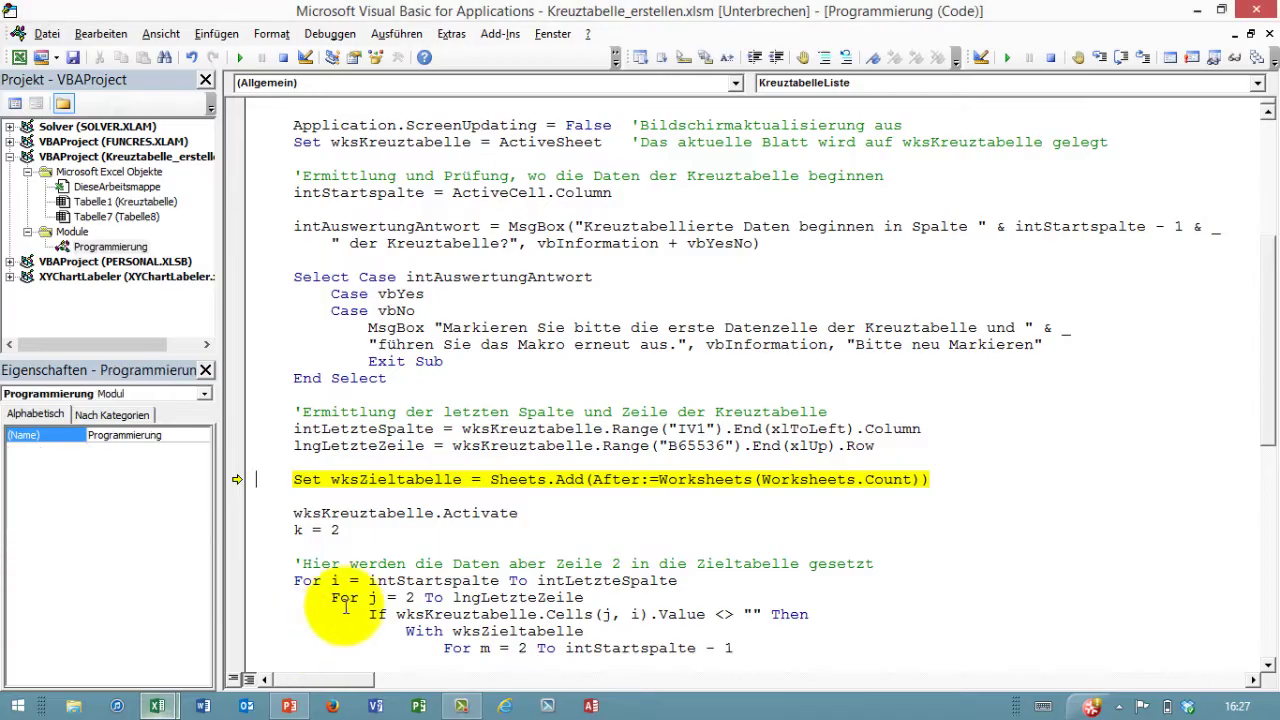
scroll(420, 570, "down", 2)
scroll(441, 533, "down", 2)
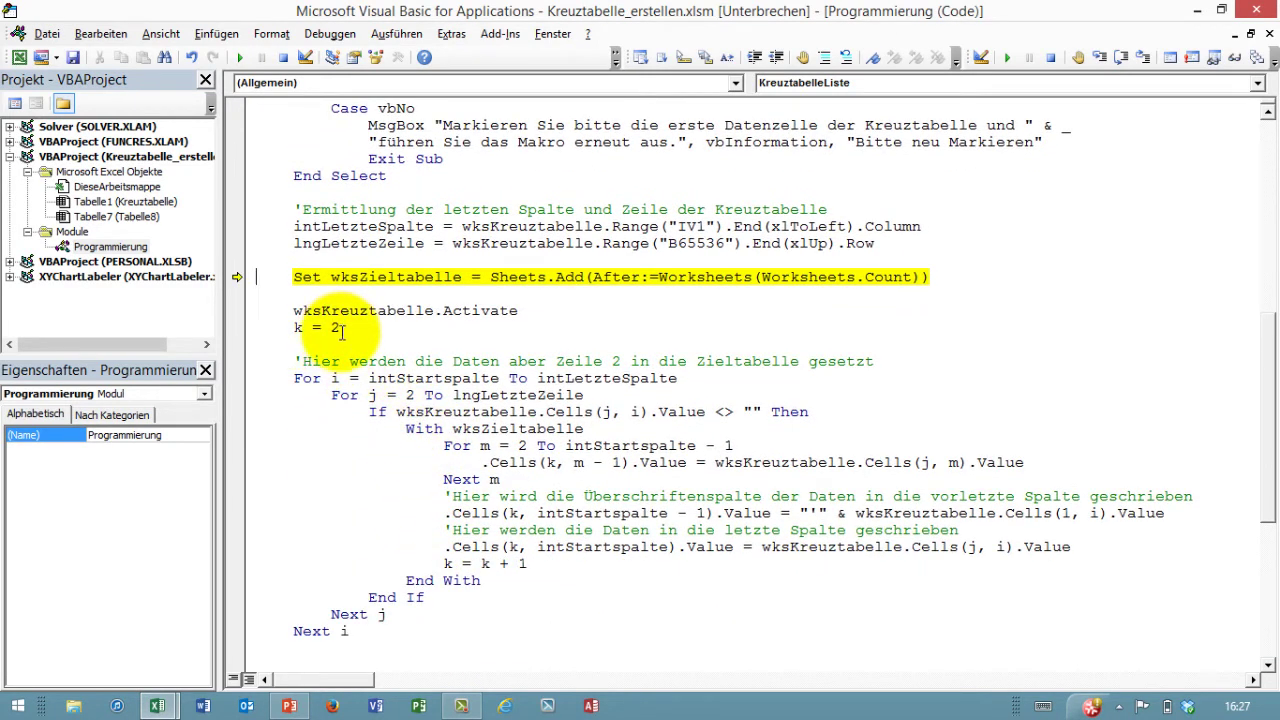
left_click(160, 705)
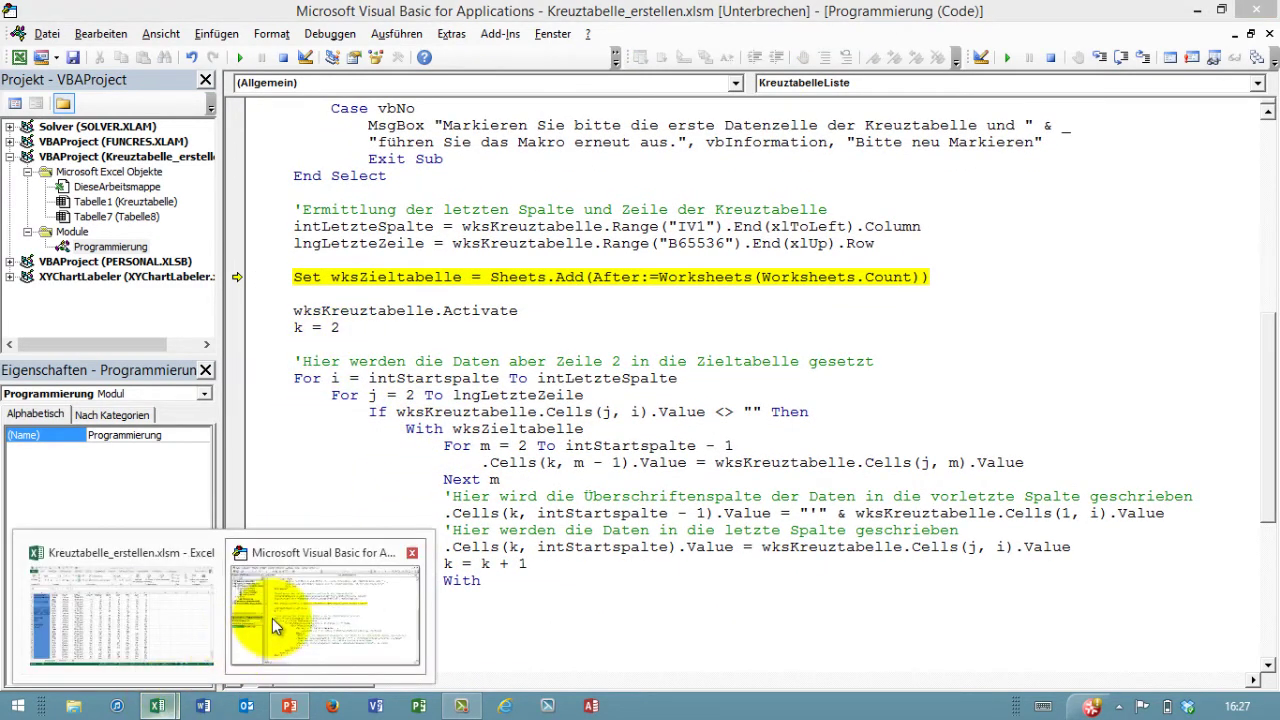
left_click(169, 623)
left_click(215, 657)
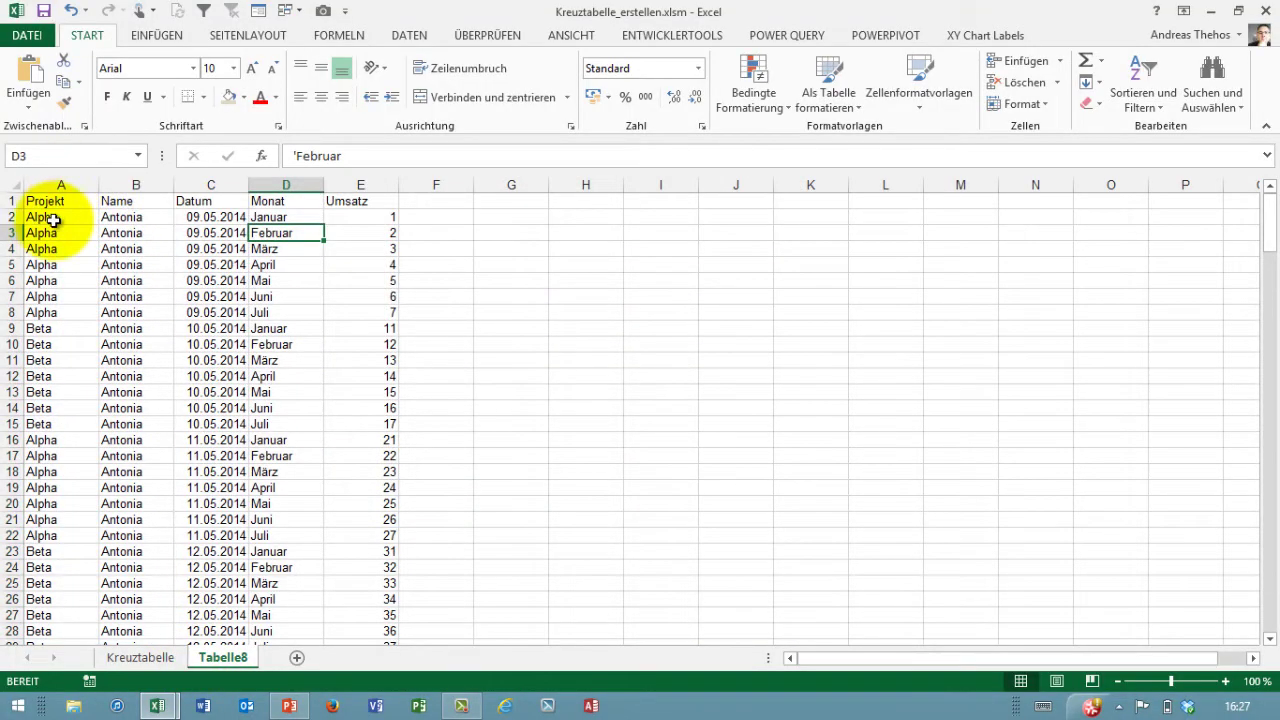
left_click_drag(53, 220, 380, 217)
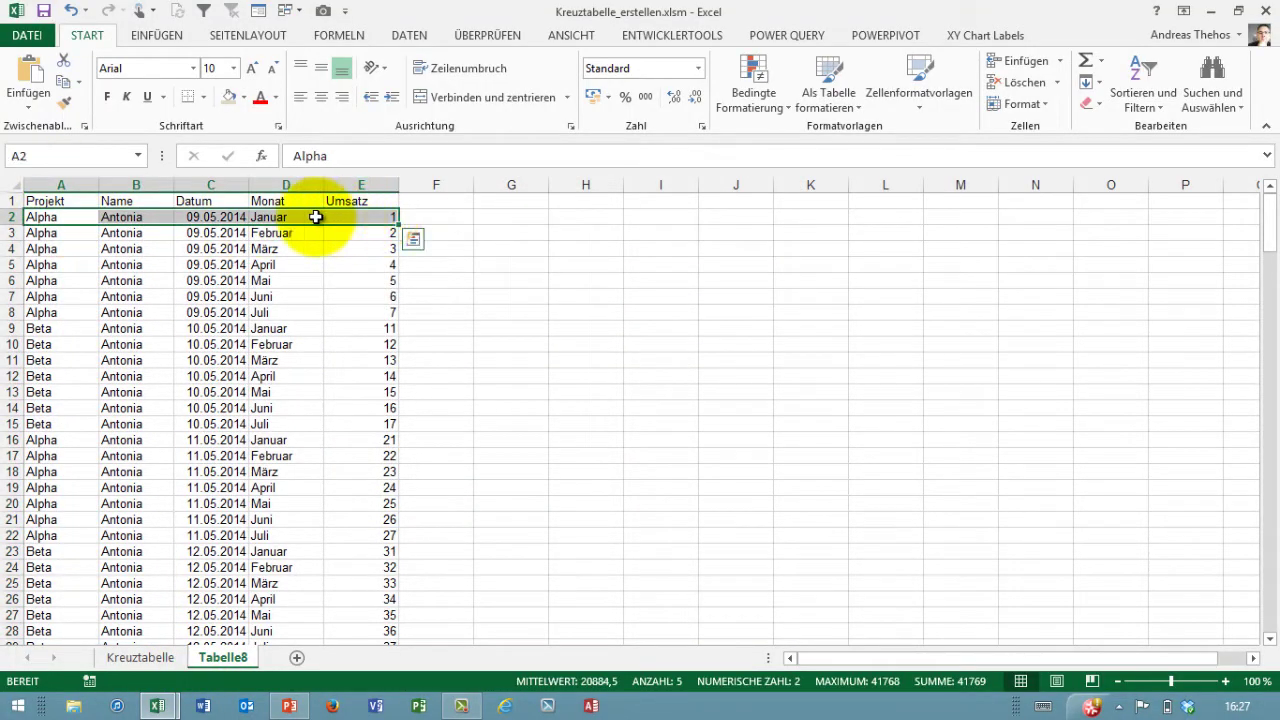
left_click_drag(36, 231, 337, 234)
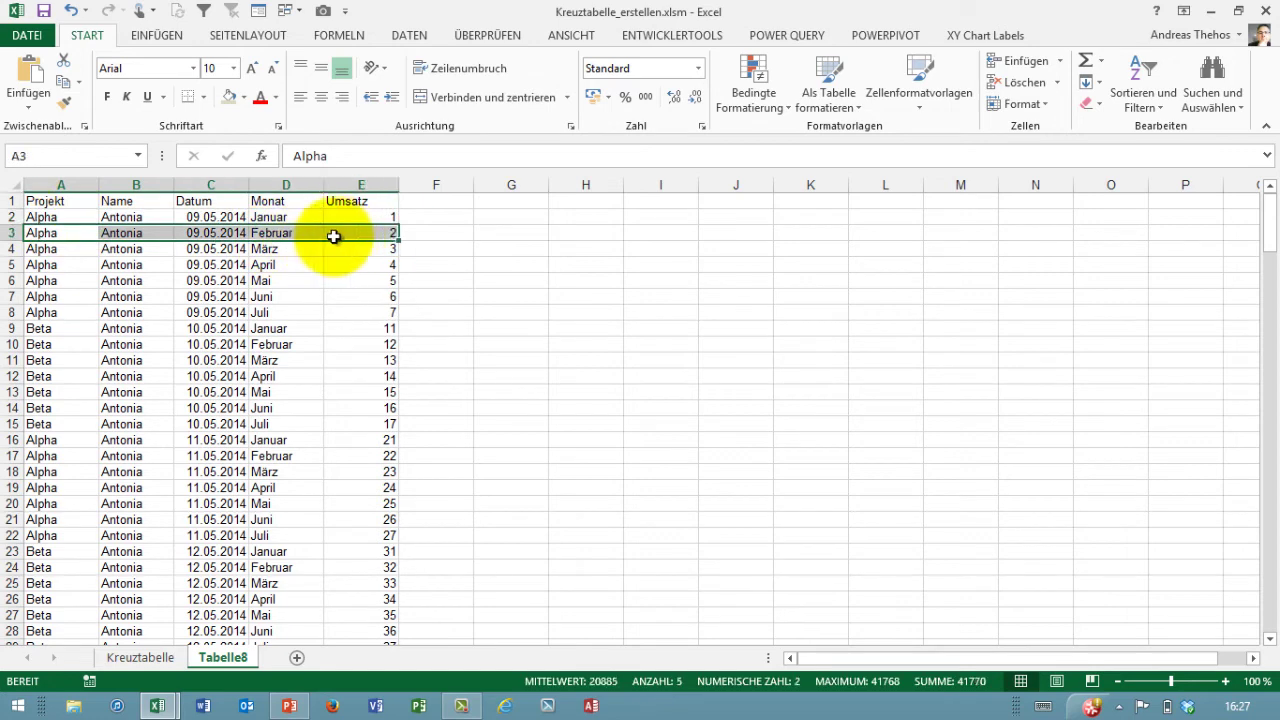
left_click_drag(47, 249, 329, 248)
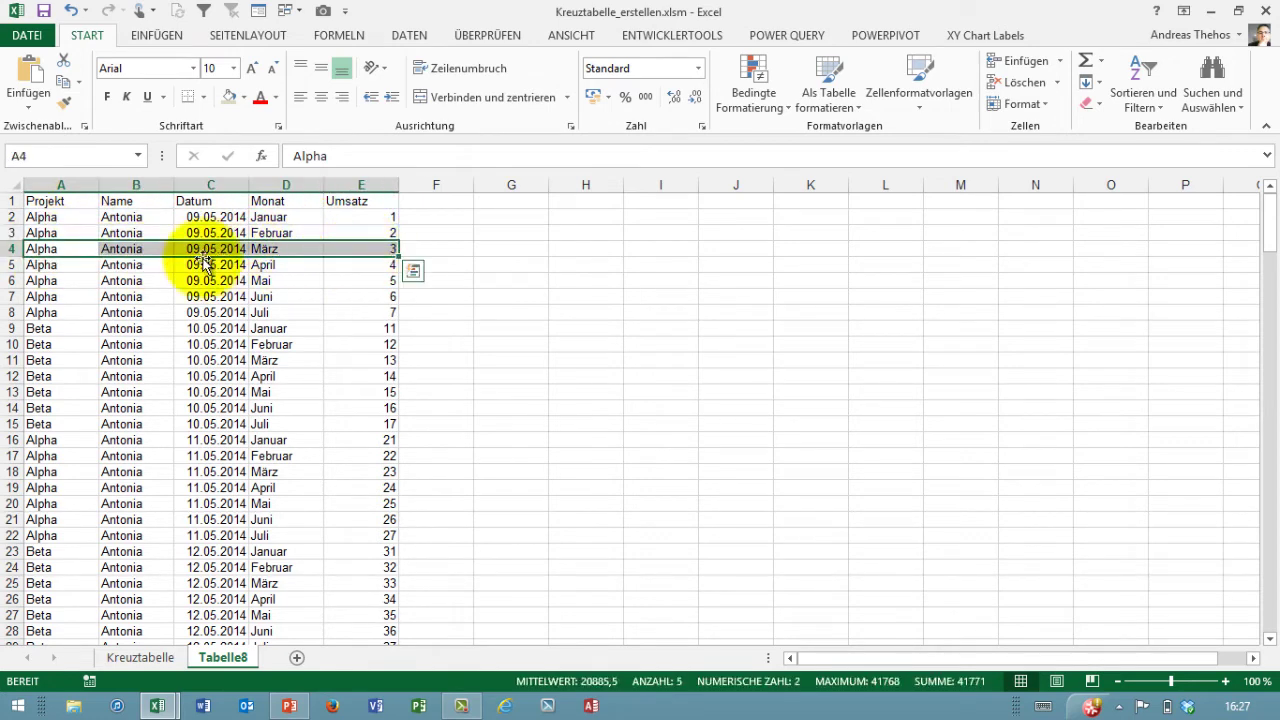
left_click_drag(37, 263, 365, 267)
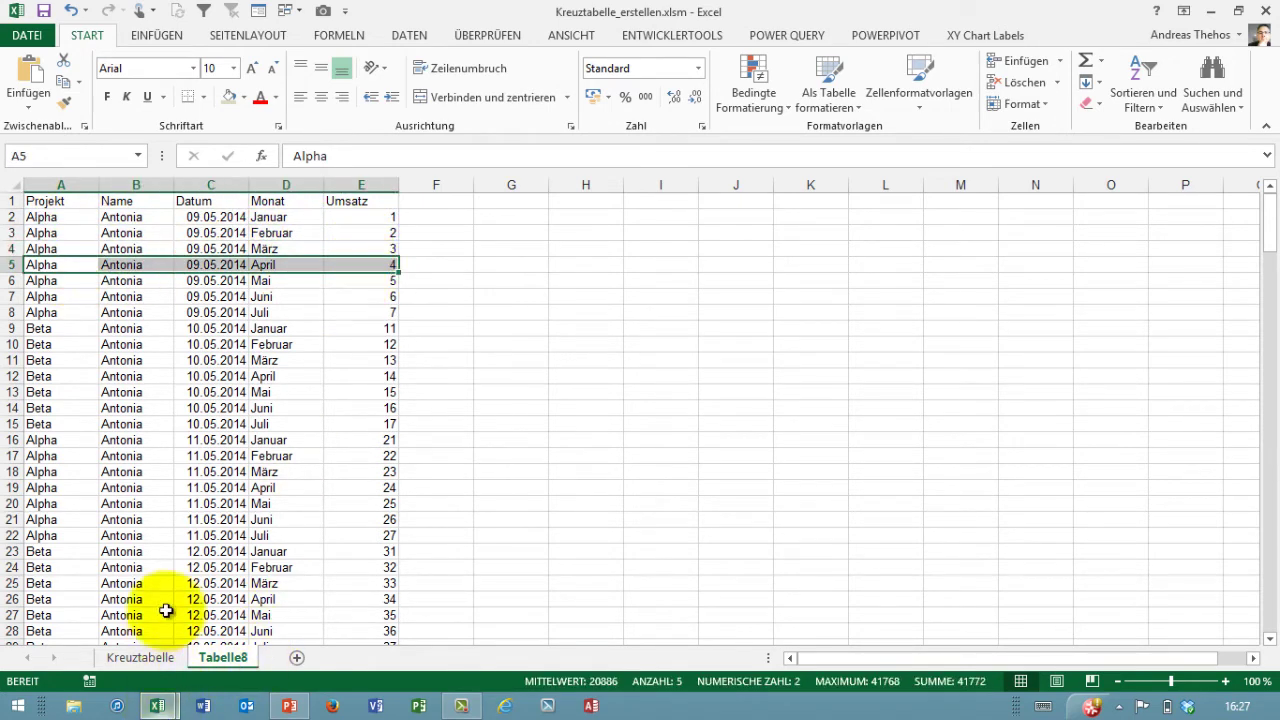
mouse_move(157, 706)
left_click(262, 629)
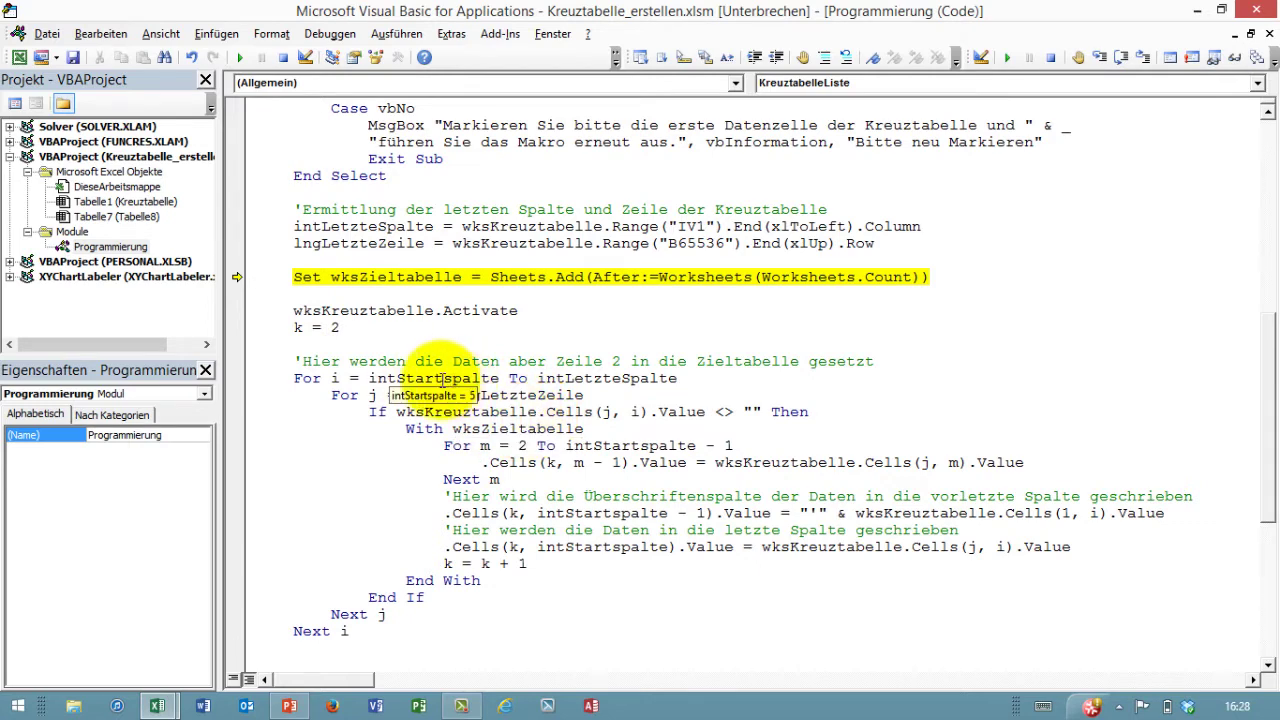
mouse_move(517, 428)
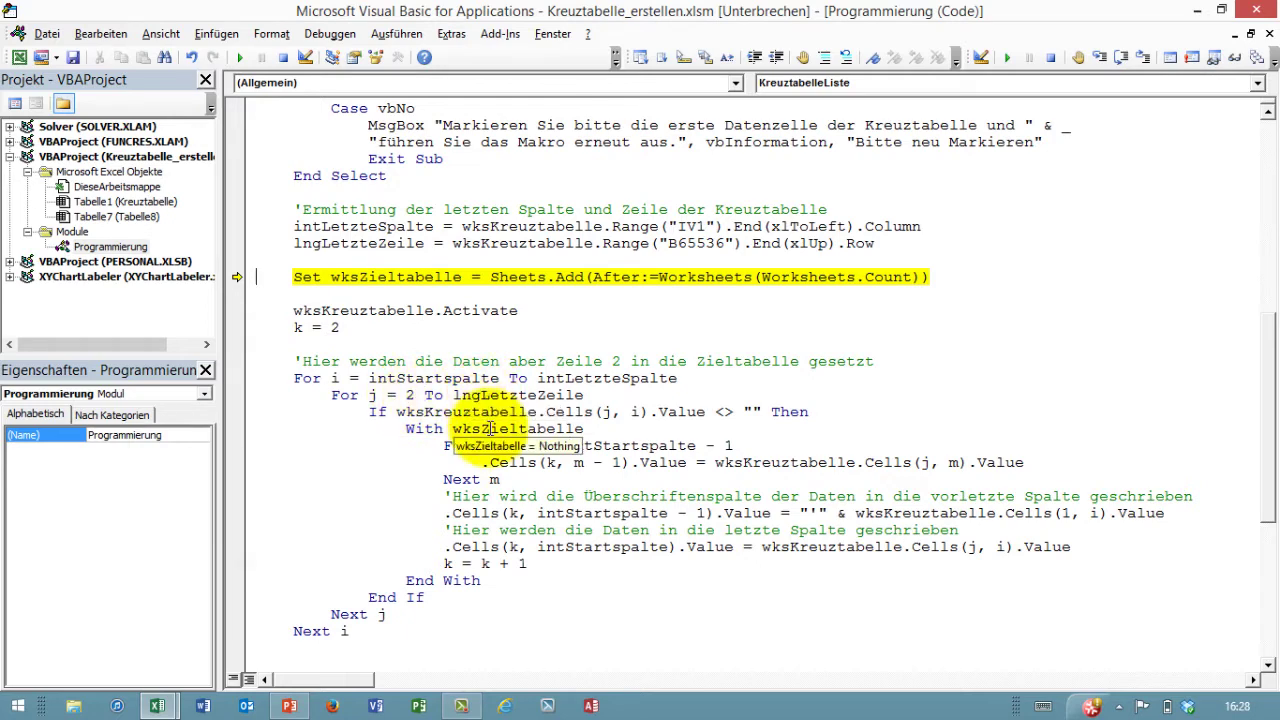
- Single-step with F8 to add target sheet Tabelle9, pass the empty-cell check and enter the With block
key("F8")
key("F8")
key("F8")
key("F8")
key("F8")
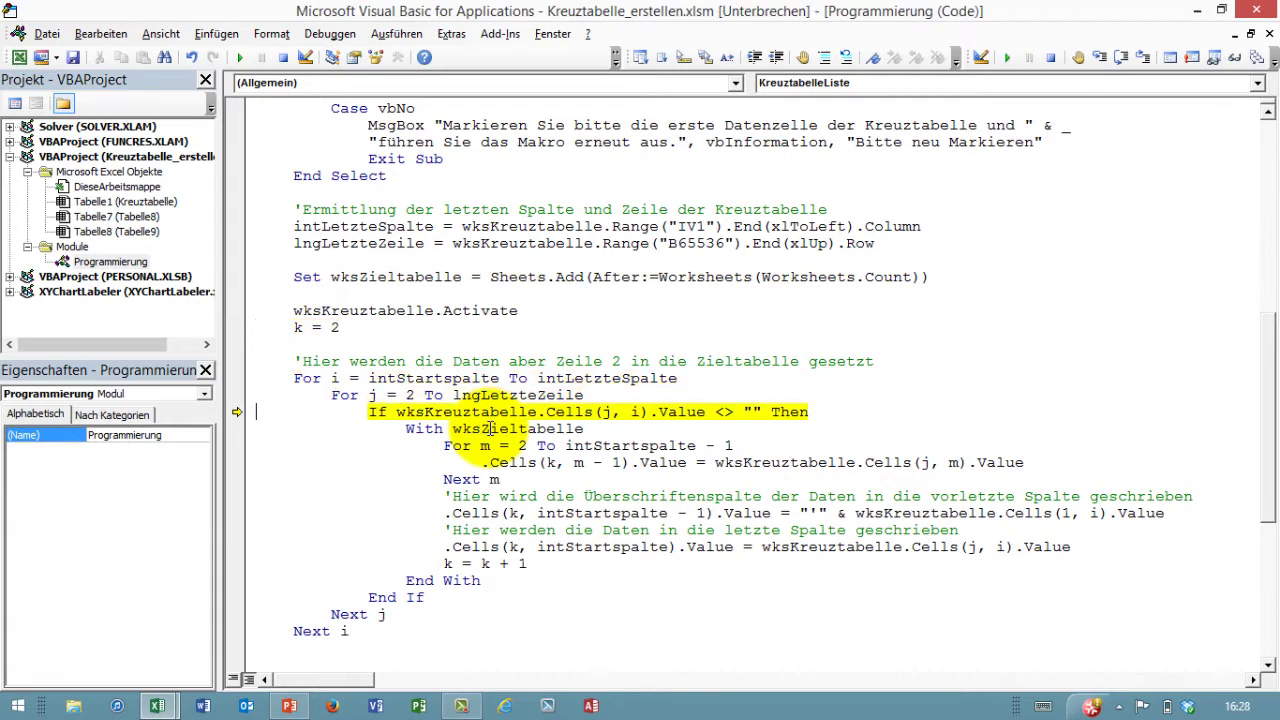
key("F8")
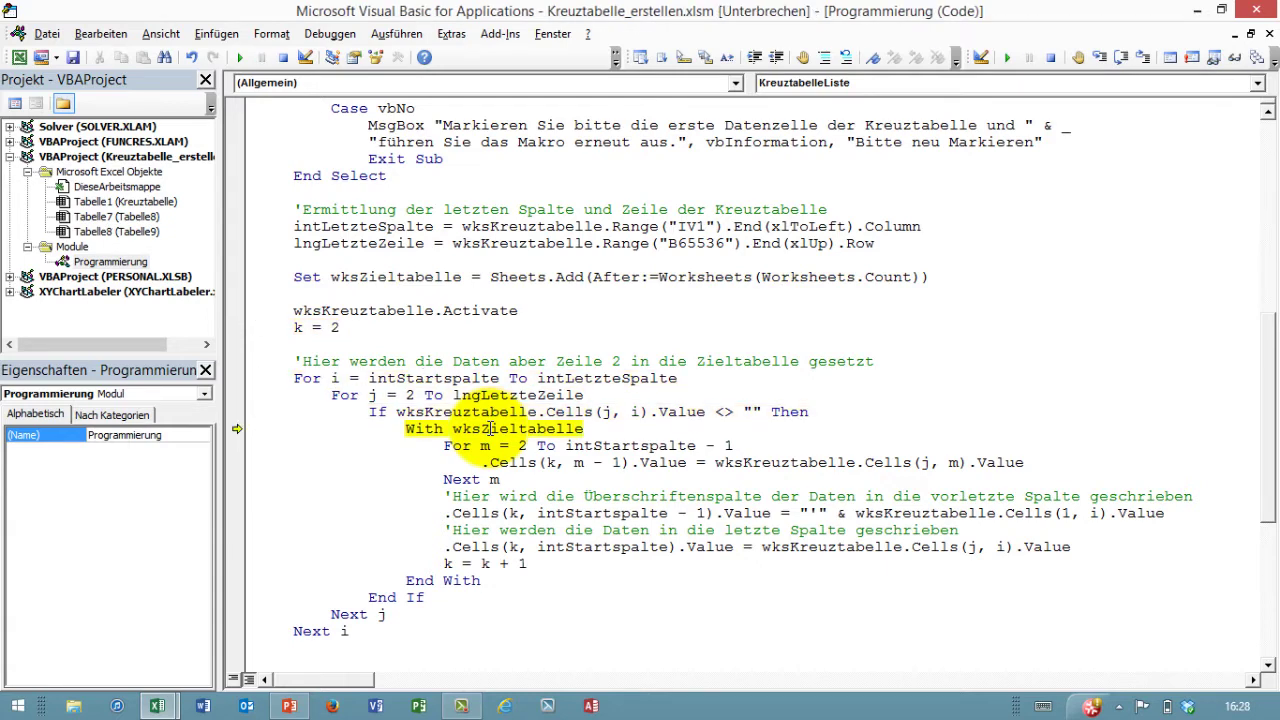
key("F8")
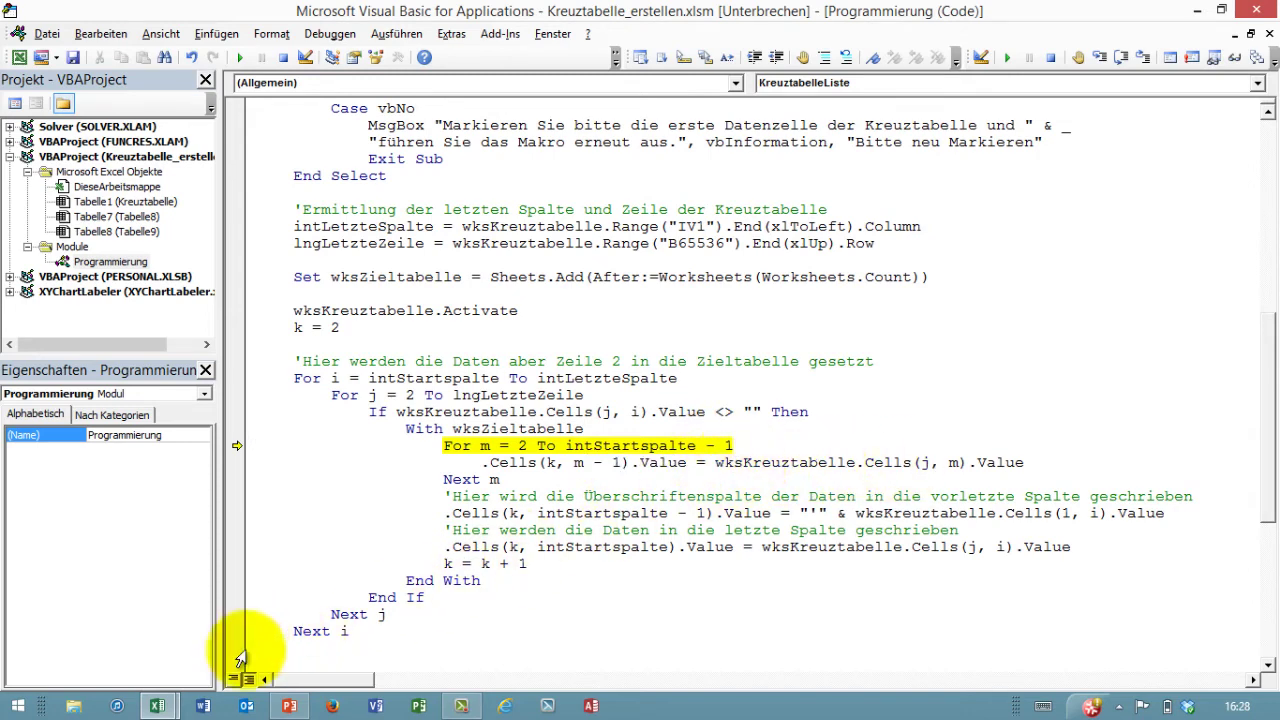
- Mark the crosstab's Projekt, Name and Datum values, narrow to B2:D2, then show the Tabelle8 list
left_click(160, 703)
left_click(199, 634)
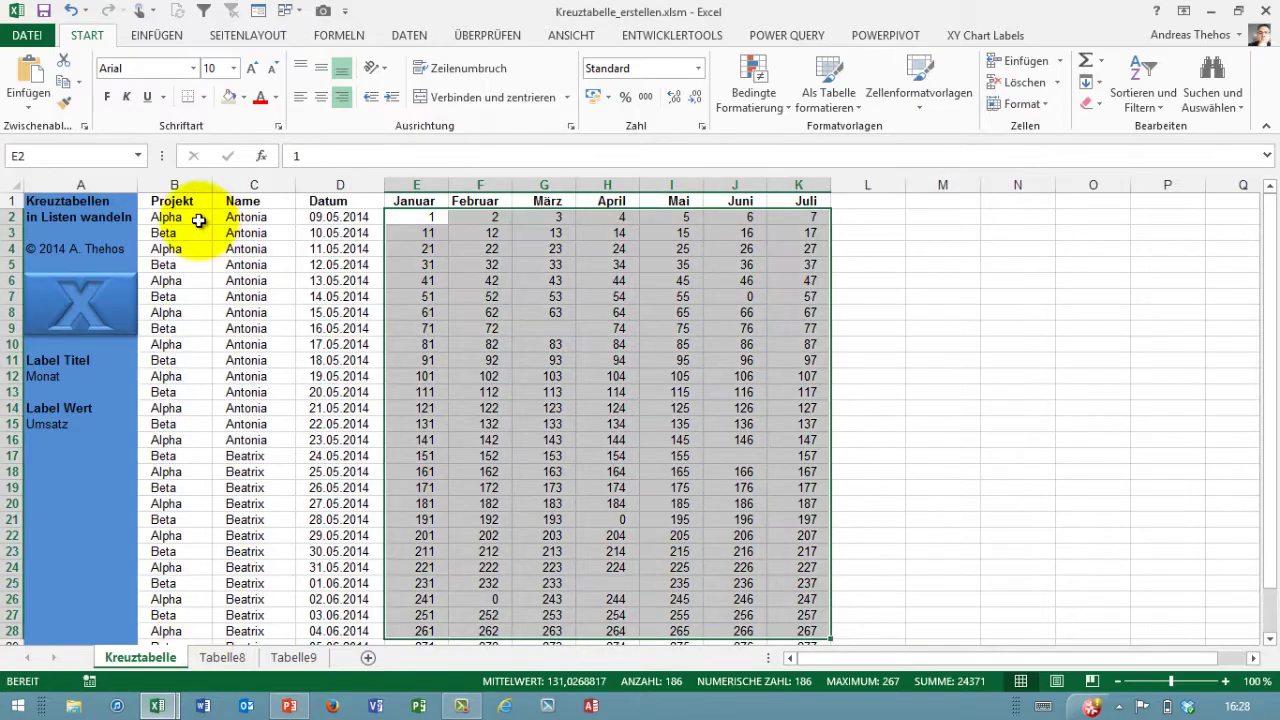
left_click_drag(175, 217, 343, 511)
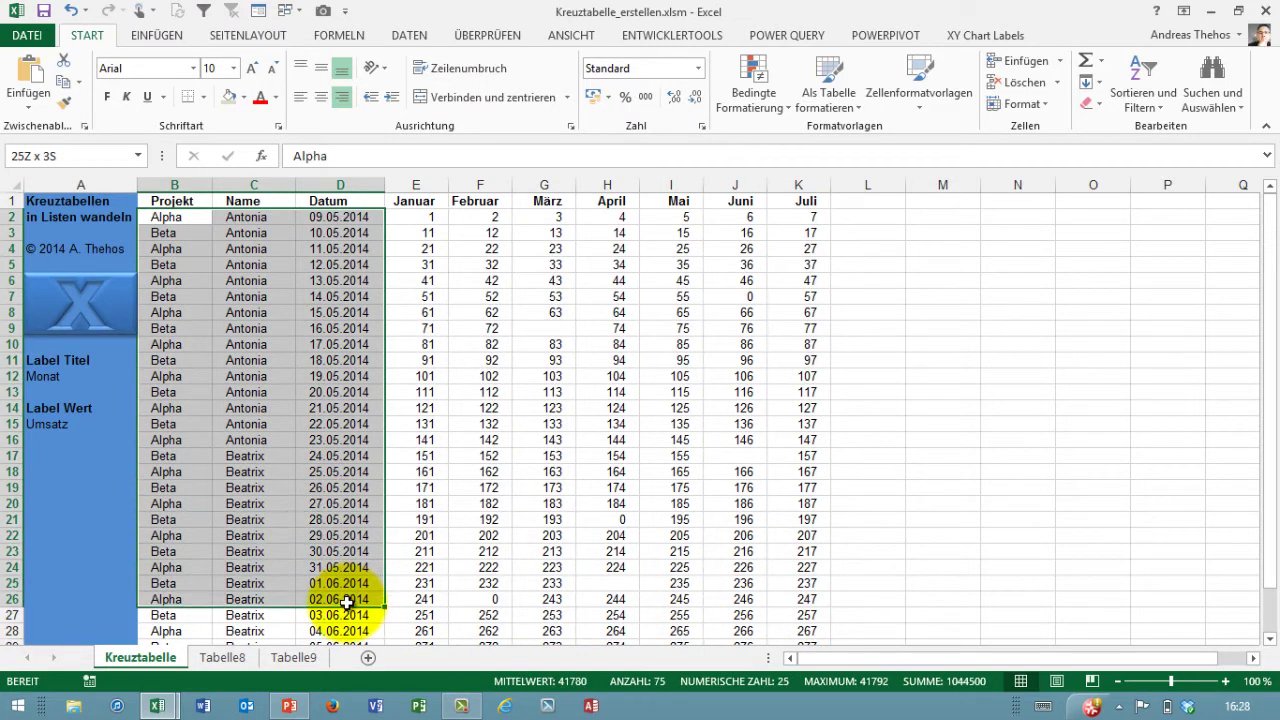
mouse_move(343, 511)
left_mouse_down()
mouse_move(329, 217)
mouse_move(340, 217)
left_mouse_up()
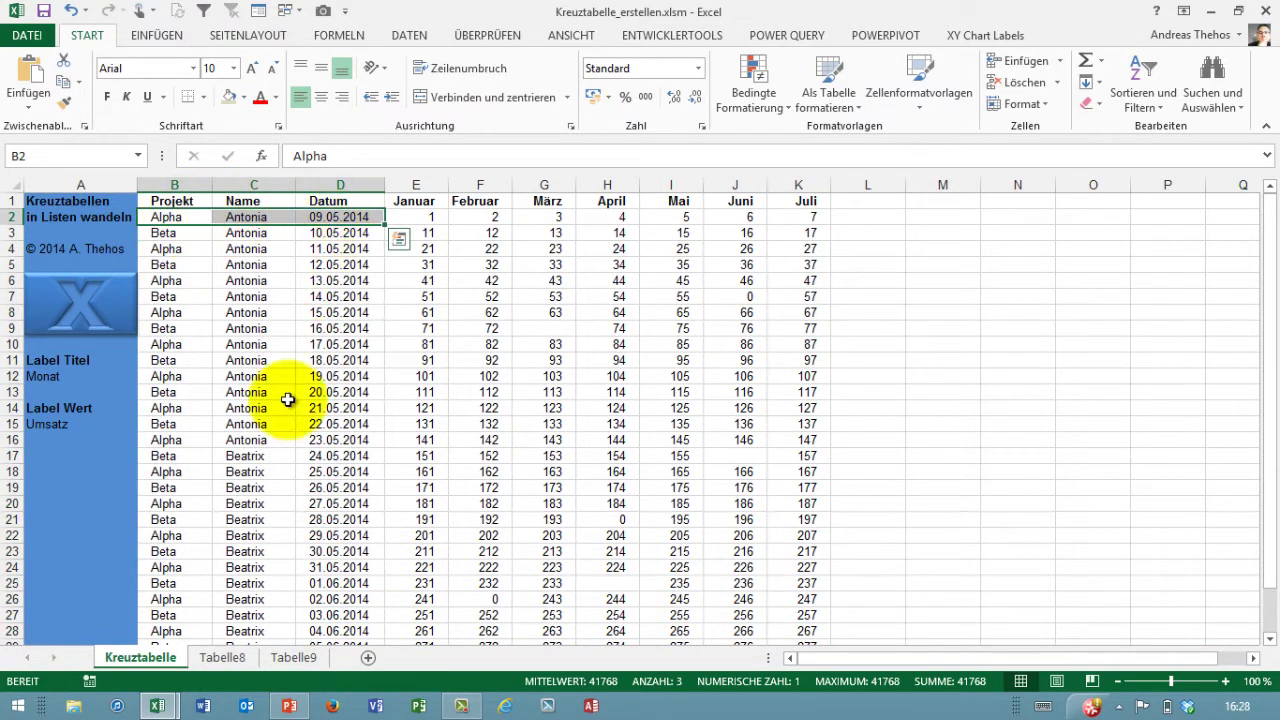
left_click(222, 657)
left_click(55, 217)
- Mark the first record's Projekt, Name and Datum cells, then step the column-copying loop twice in VBA
left_click_drag(161, 231, 215, 217)
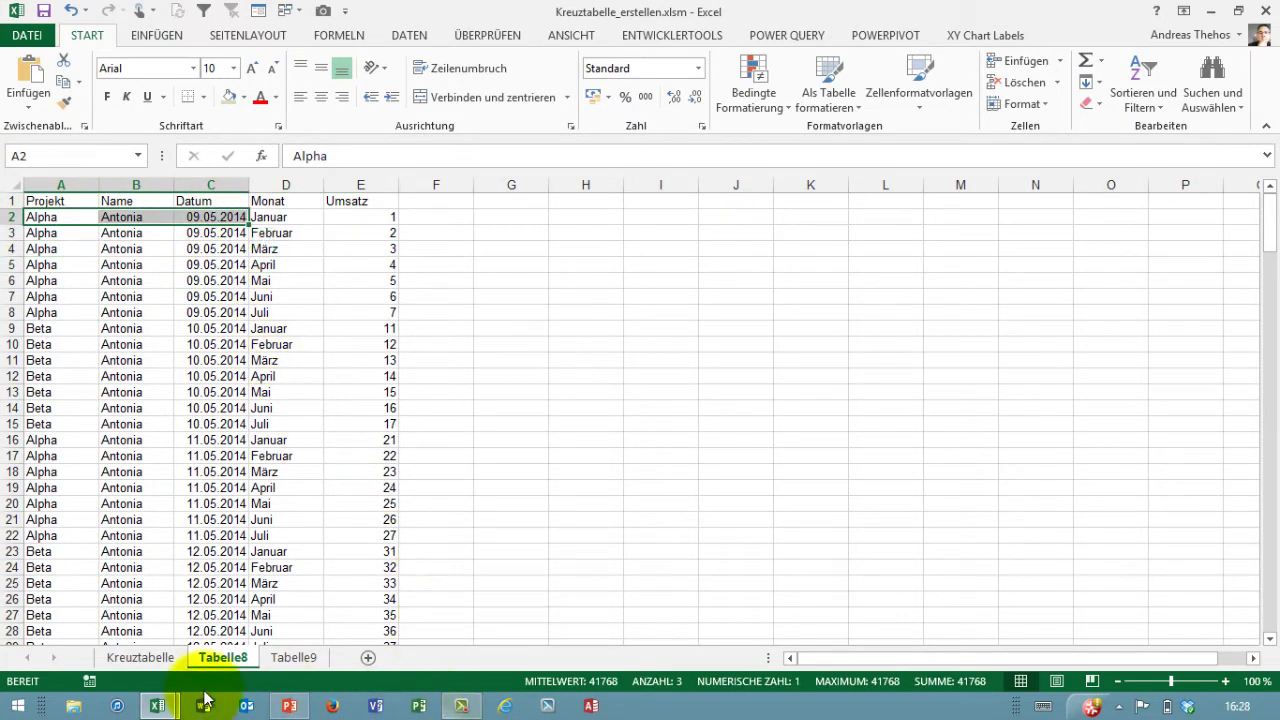
left_click(160, 706)
left_click(361, 633)
left_click(668, 540)
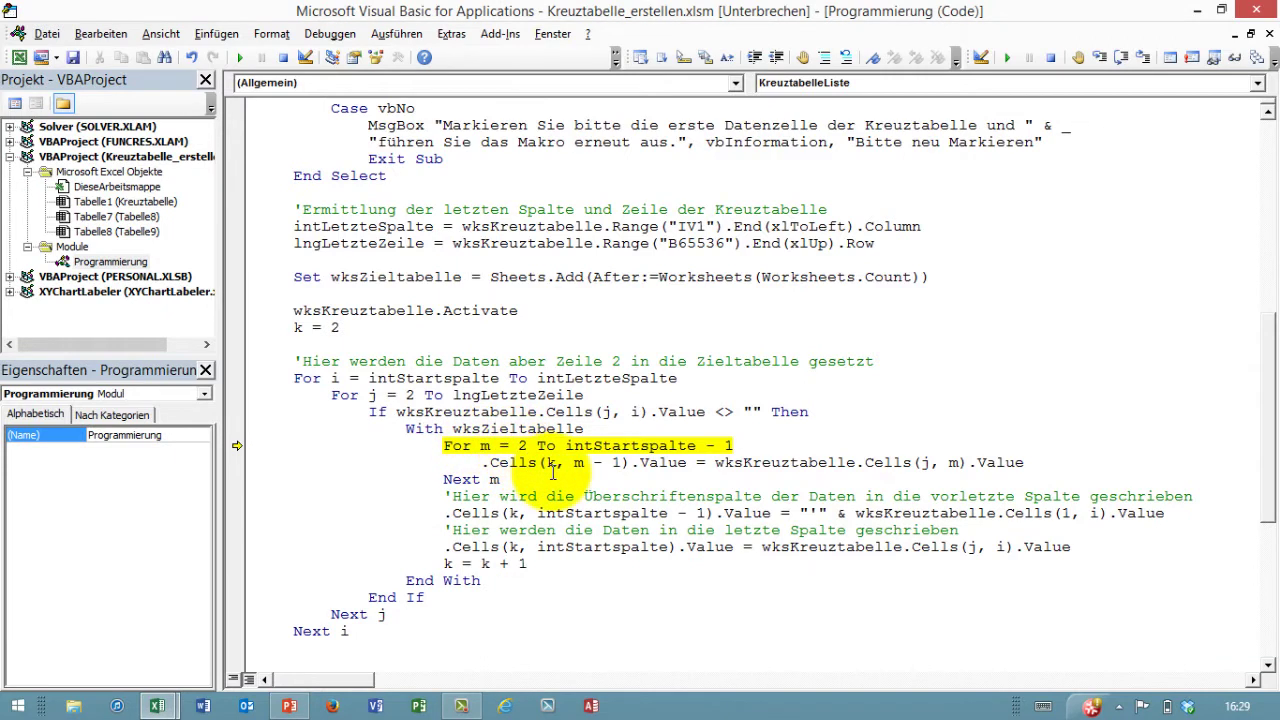
key("F8")
key("F8")
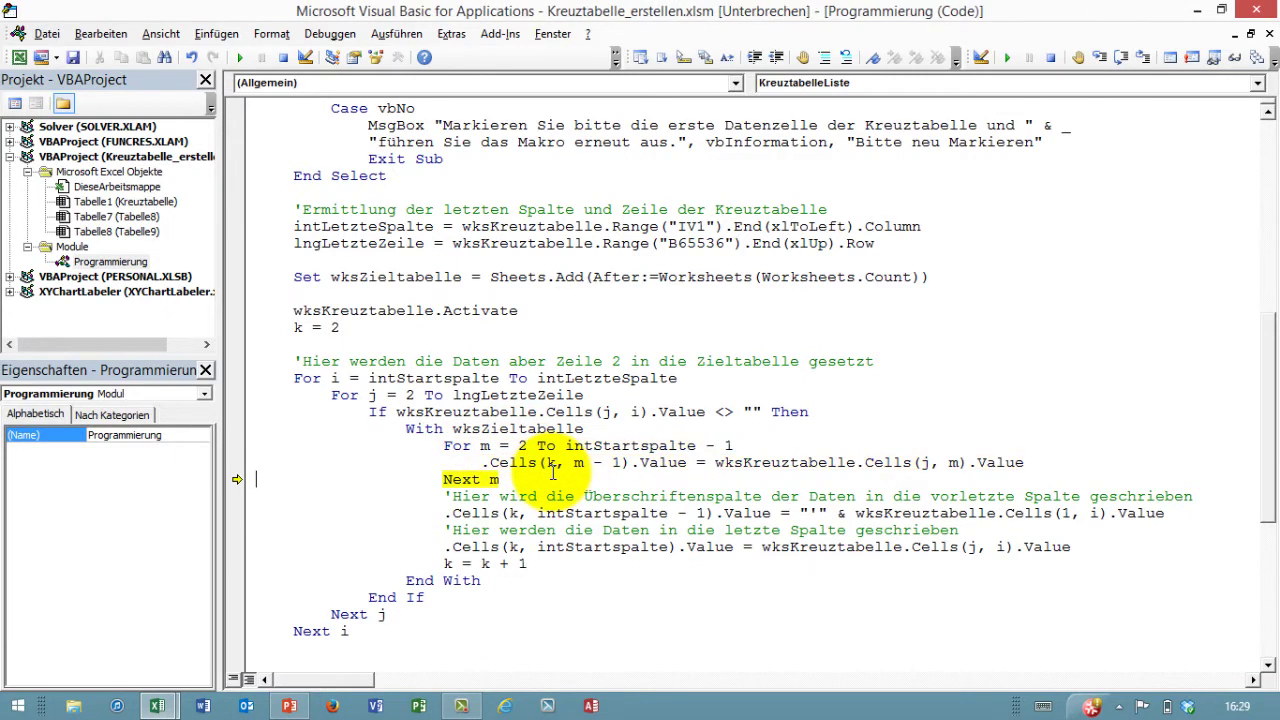
key("F8")
key("F8")
key("F8")
key("F8")
key("F8")
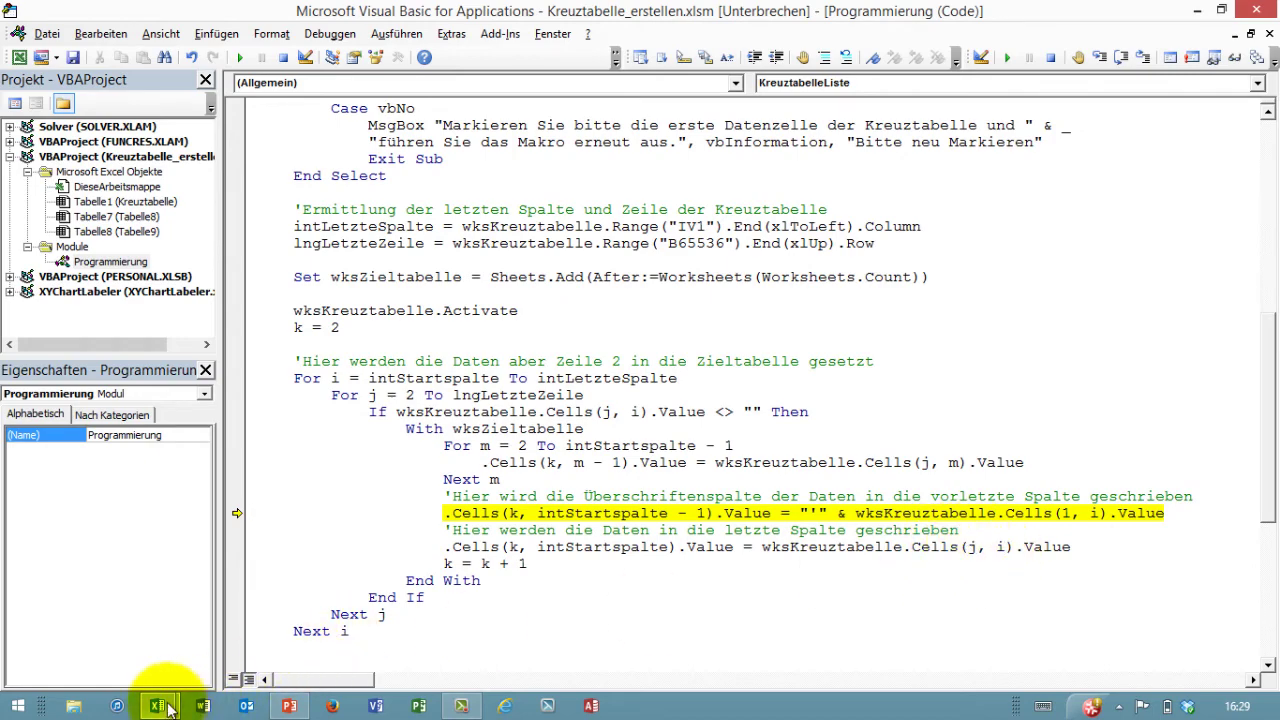
mouse_move(157, 706)
left_click(196, 599)
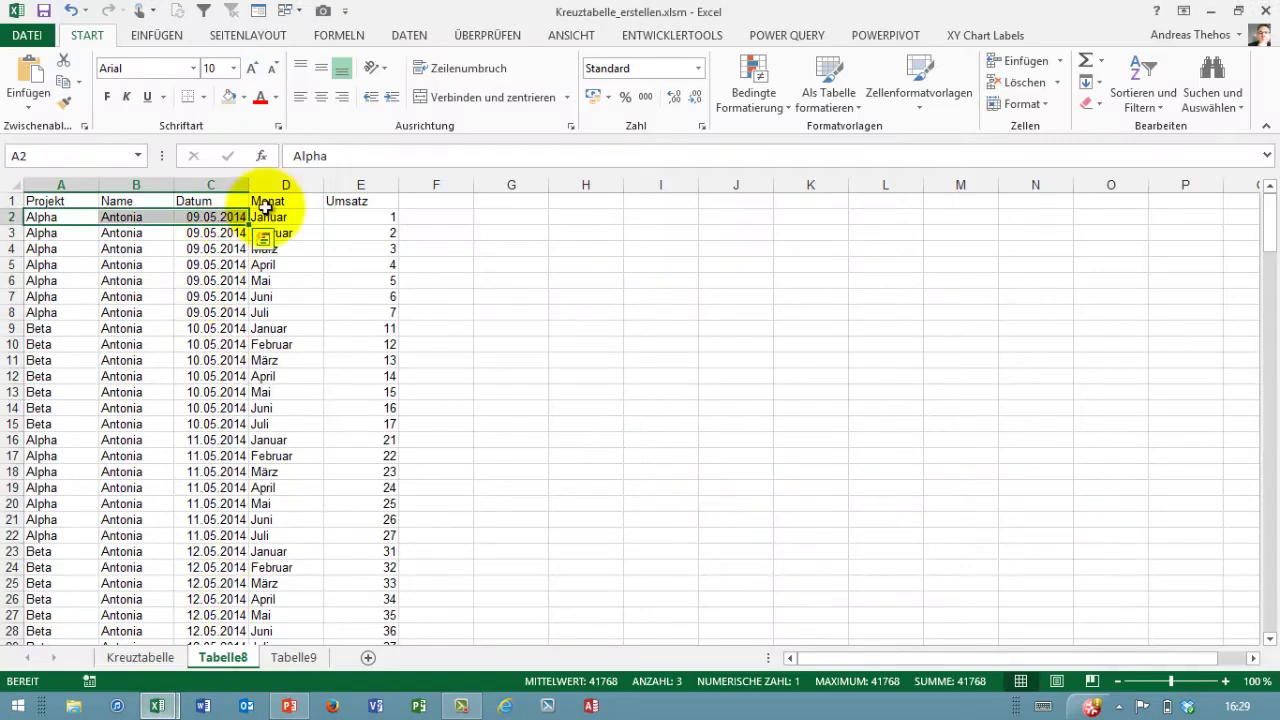
left_click(370, 185)
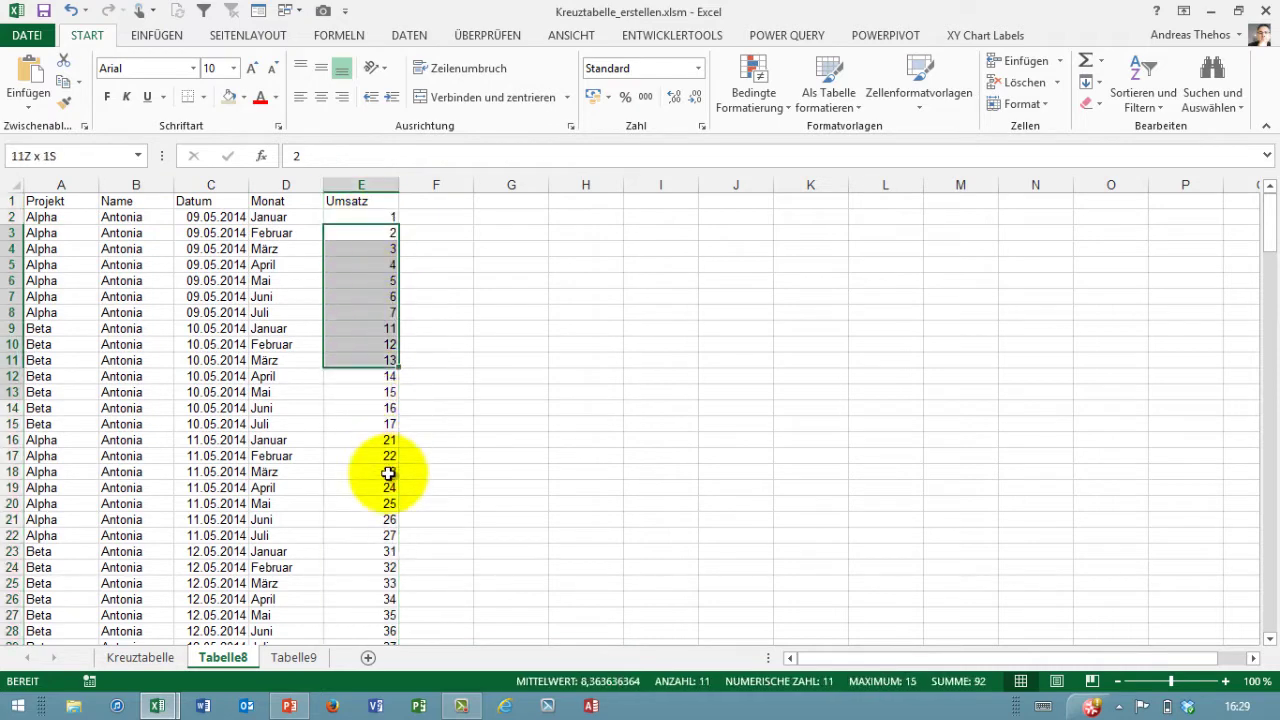
left_click_drag(361, 229, 361, 551)
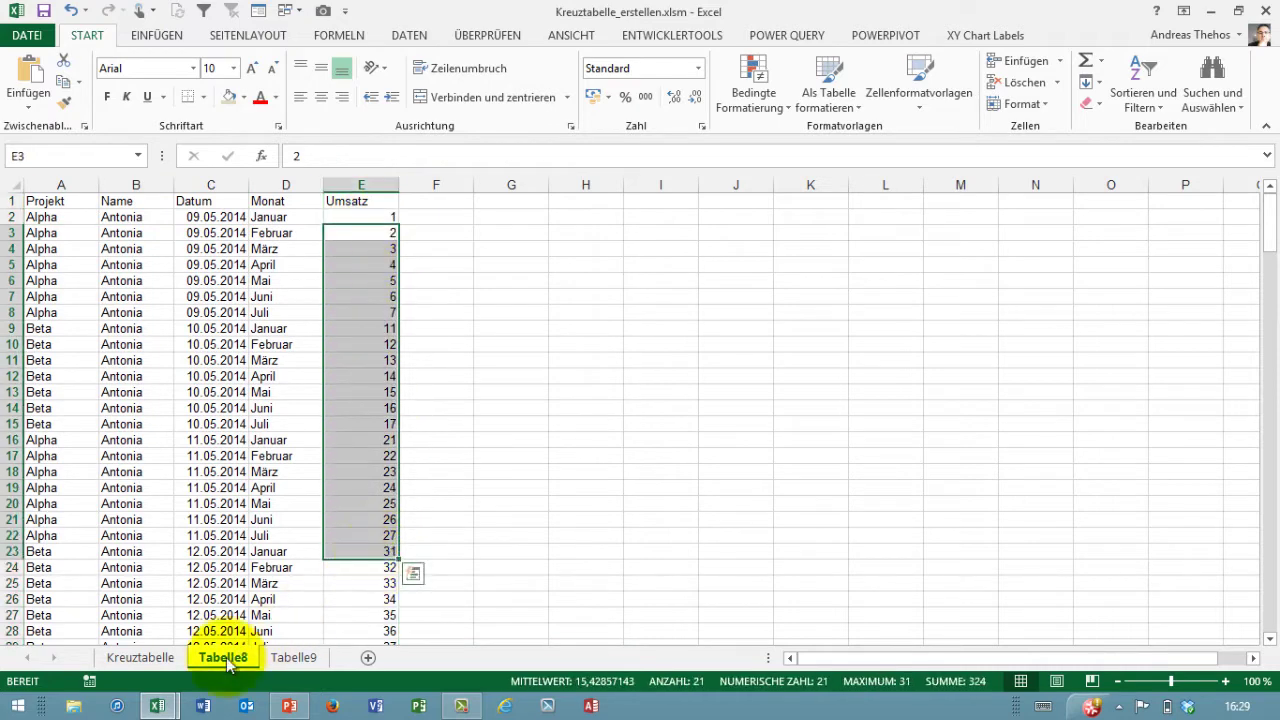
left_click(155, 658)
left_click(418, 217)
left_click(485, 217)
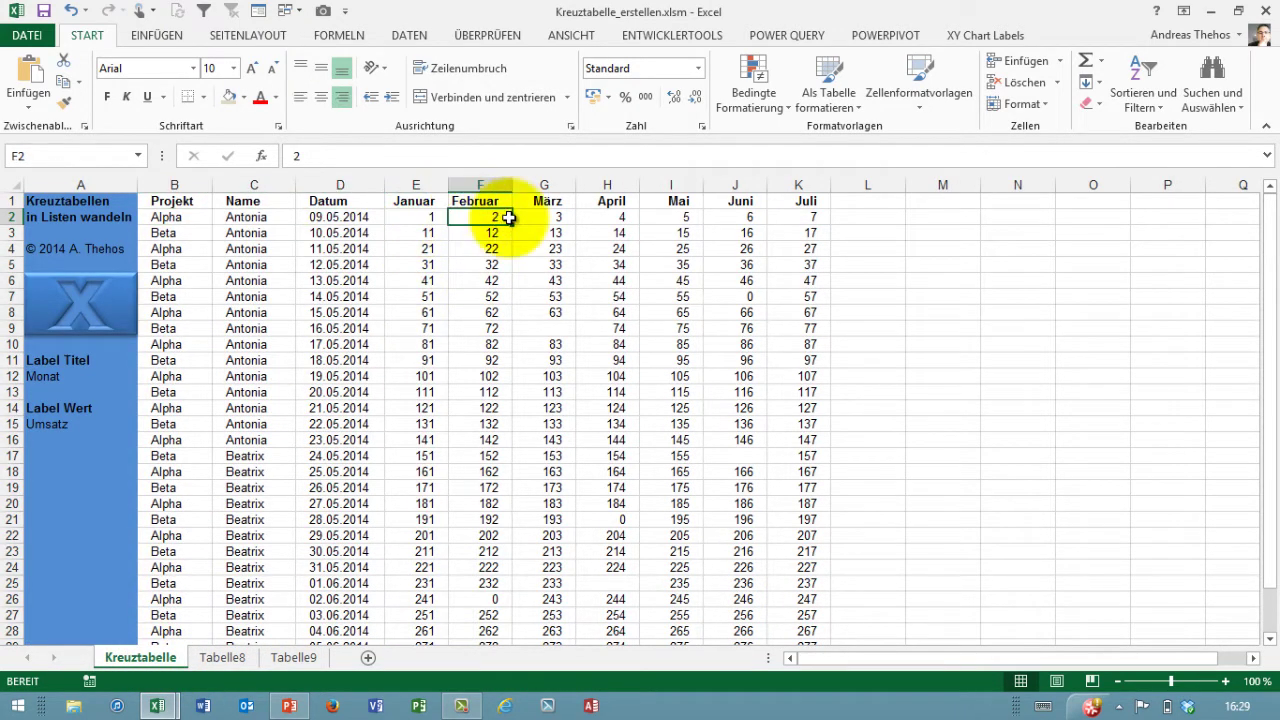
left_click(548, 217)
left_click(612, 217)
left_click(685, 218)
left_click(745, 218)
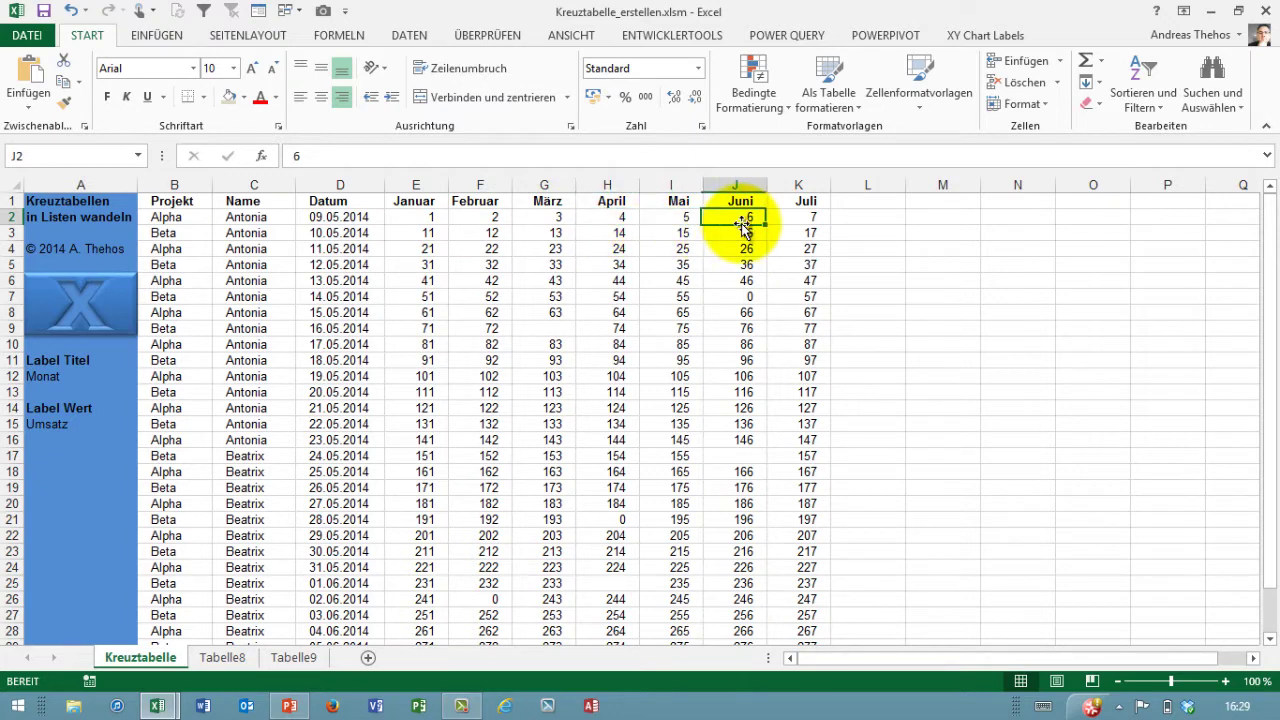
left_click(790, 220)
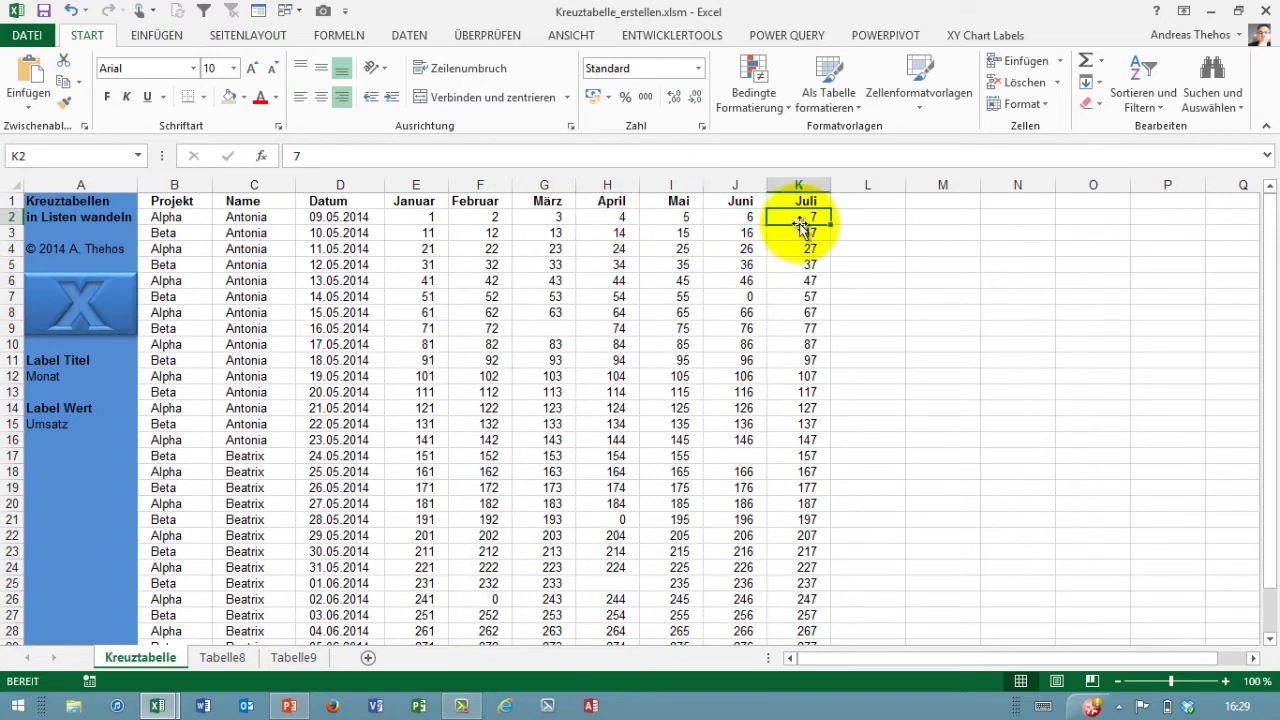
left_click(420, 233)
left_click(482, 233)
left_click(548, 233)
left_click(612, 233)
left_click(663, 233)
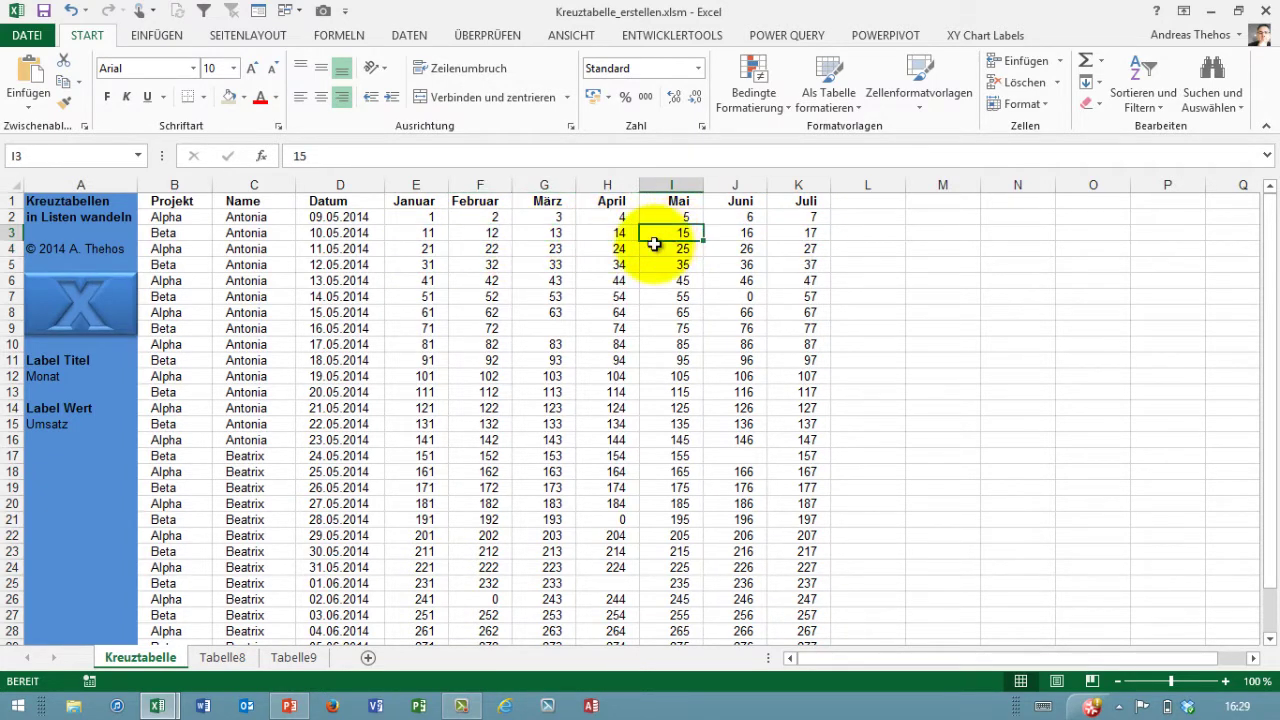
left_click(550, 330)
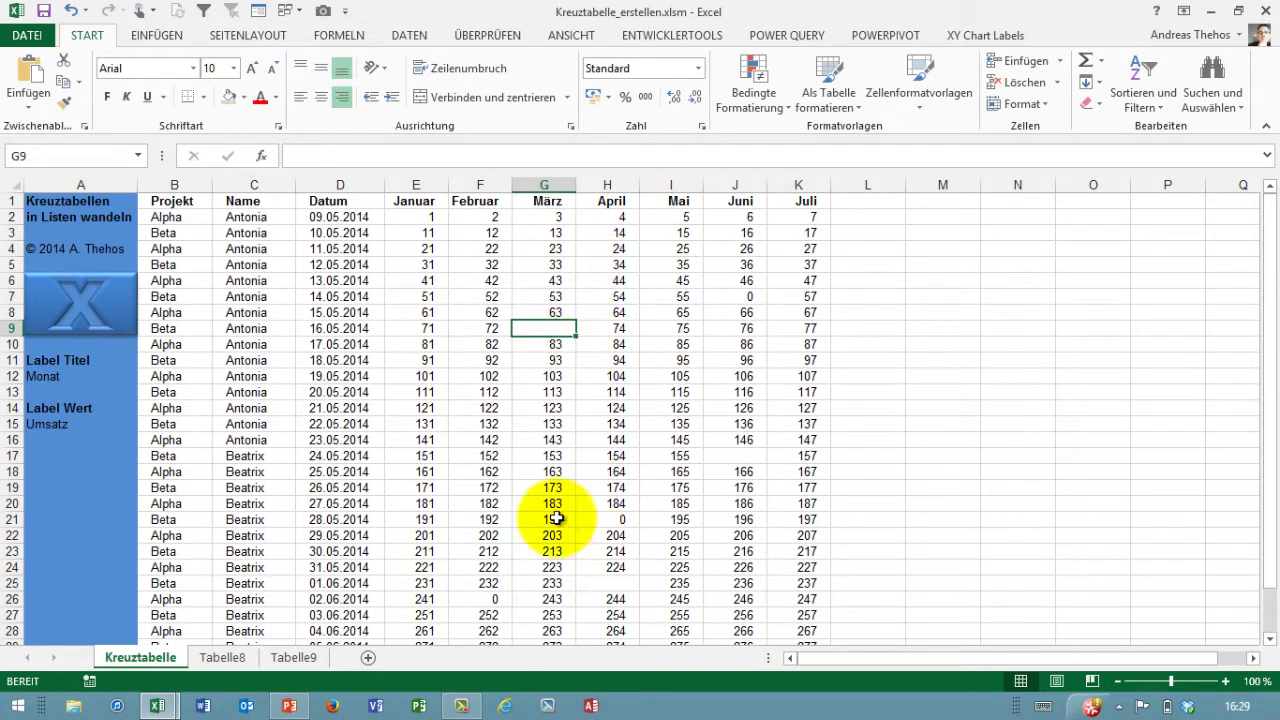
left_click(160, 705)
left_click(325, 610)
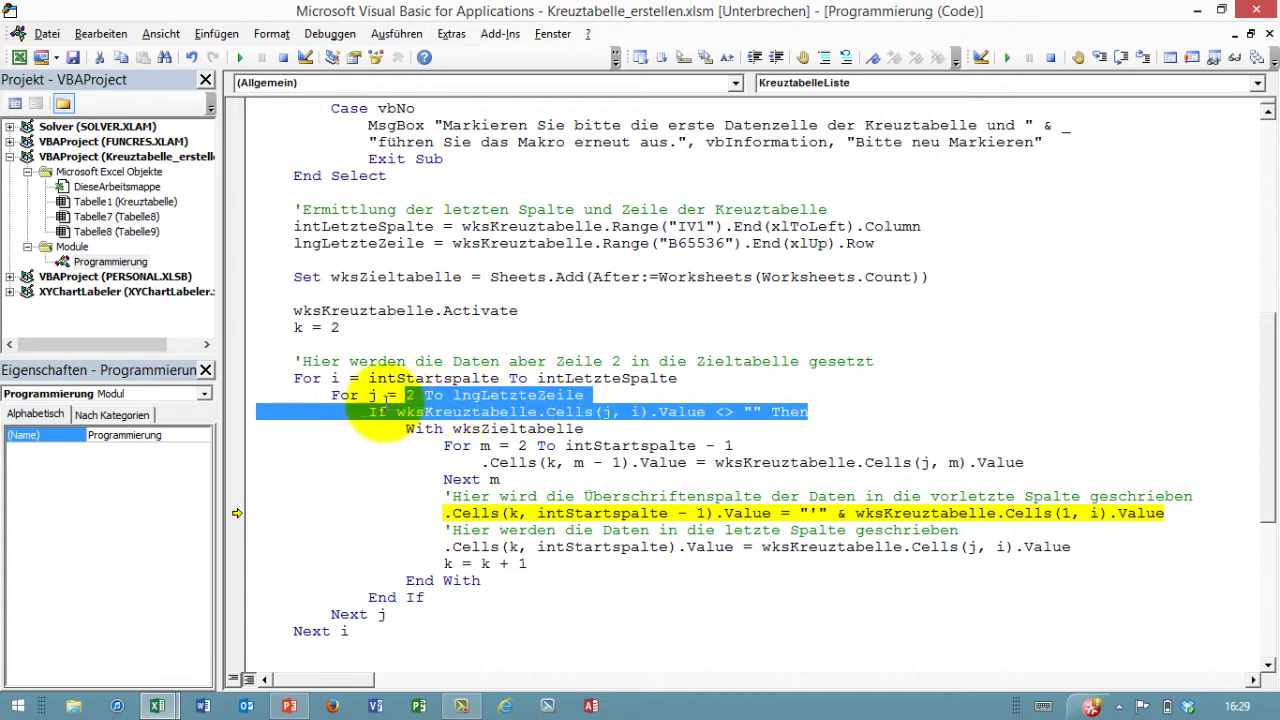
- Break on 'For m = 2 To intStartspalte - 1' and resume so all data rows fill first
left_click_drag(808, 411, 358, 411)
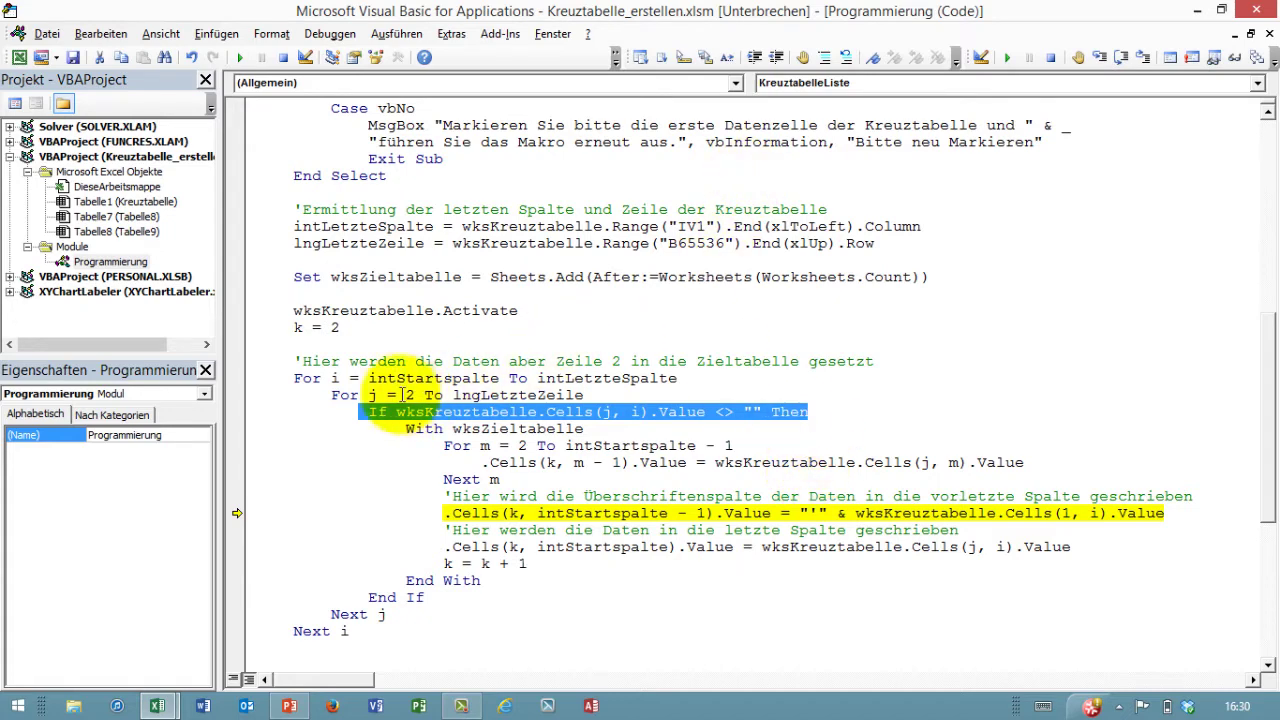
scroll(268, 565, "down", 2)
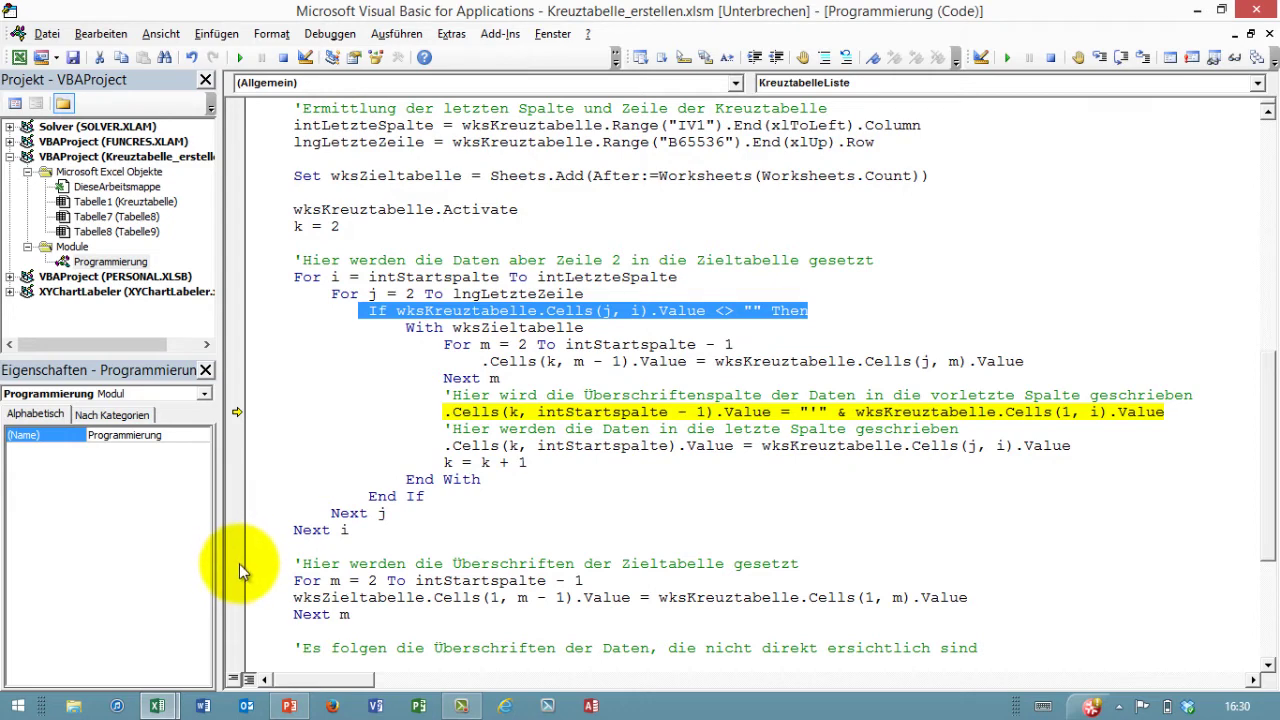
left_click(234, 580)
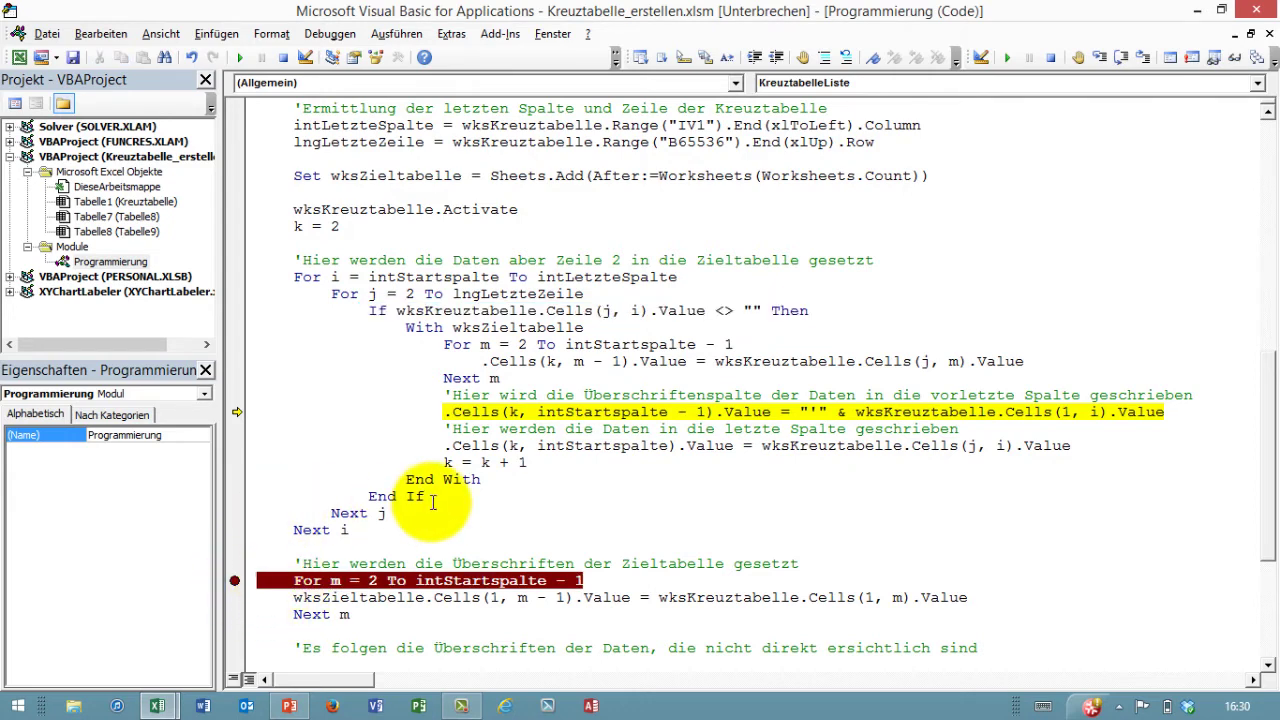
key("F5")
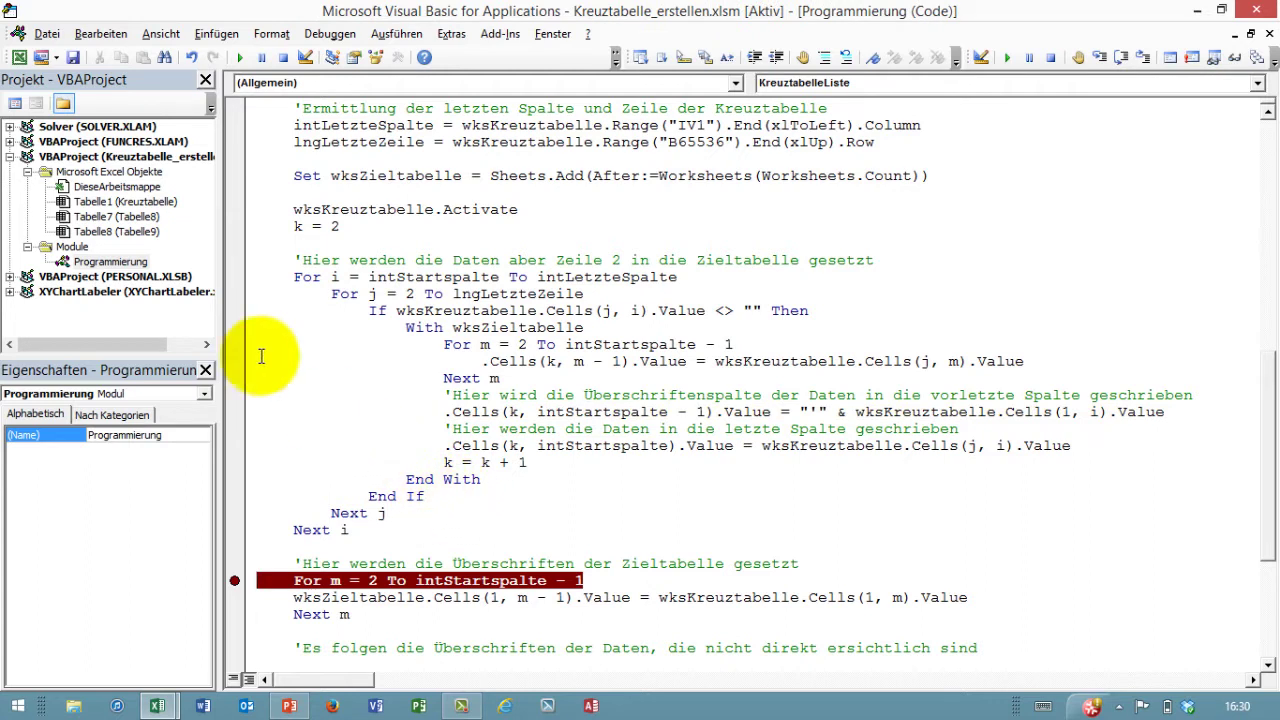
mouse_move(157, 706)
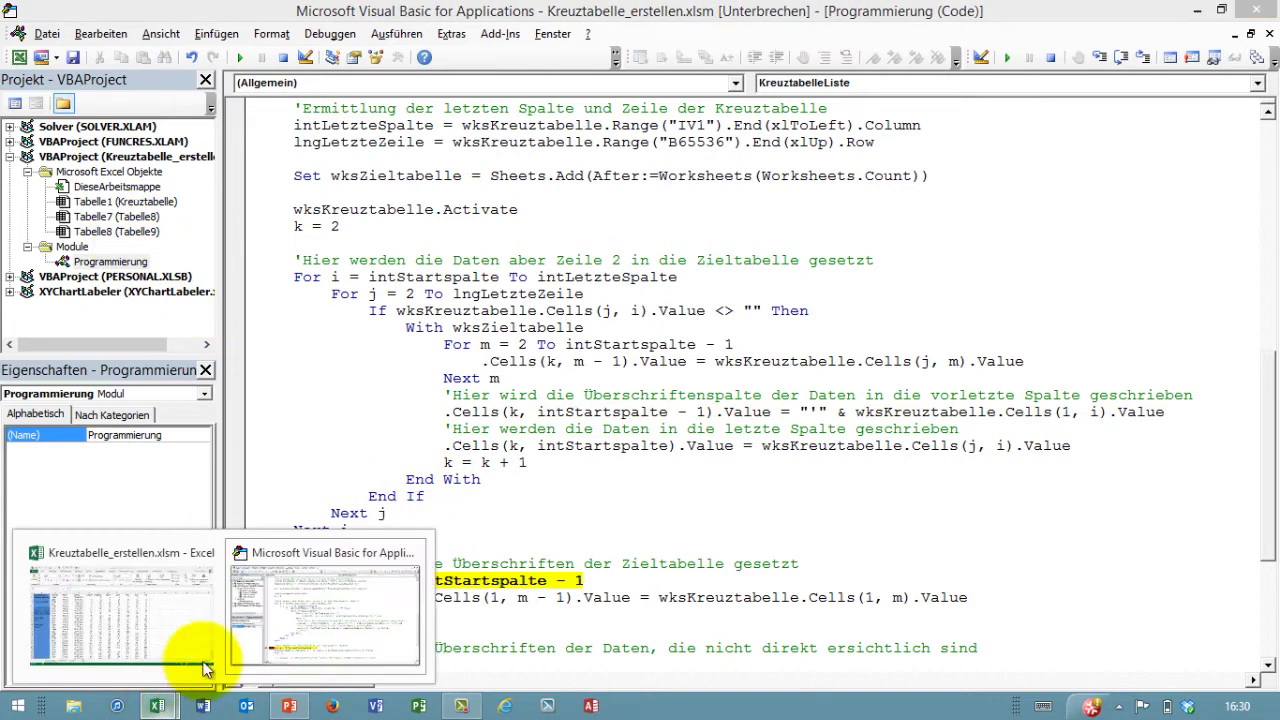
left_click(177, 634)
left_click(290, 657)
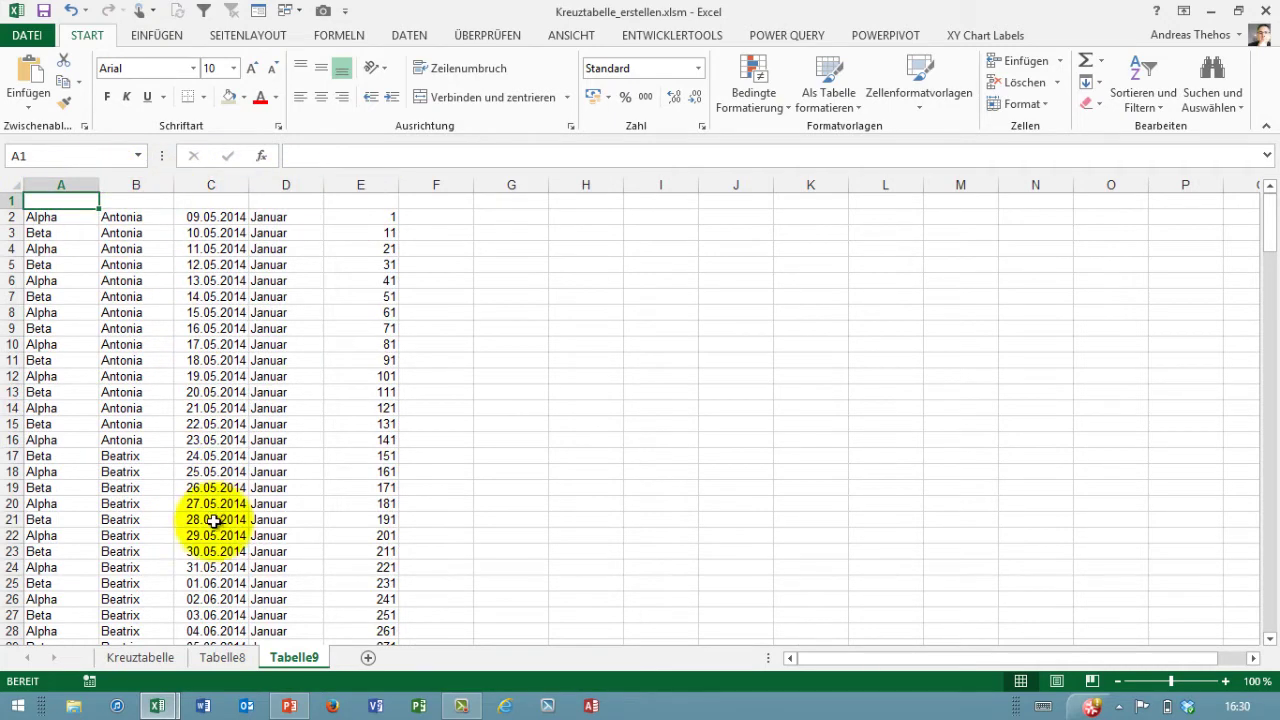
mouse_move(157, 706)
left_click(298, 640)
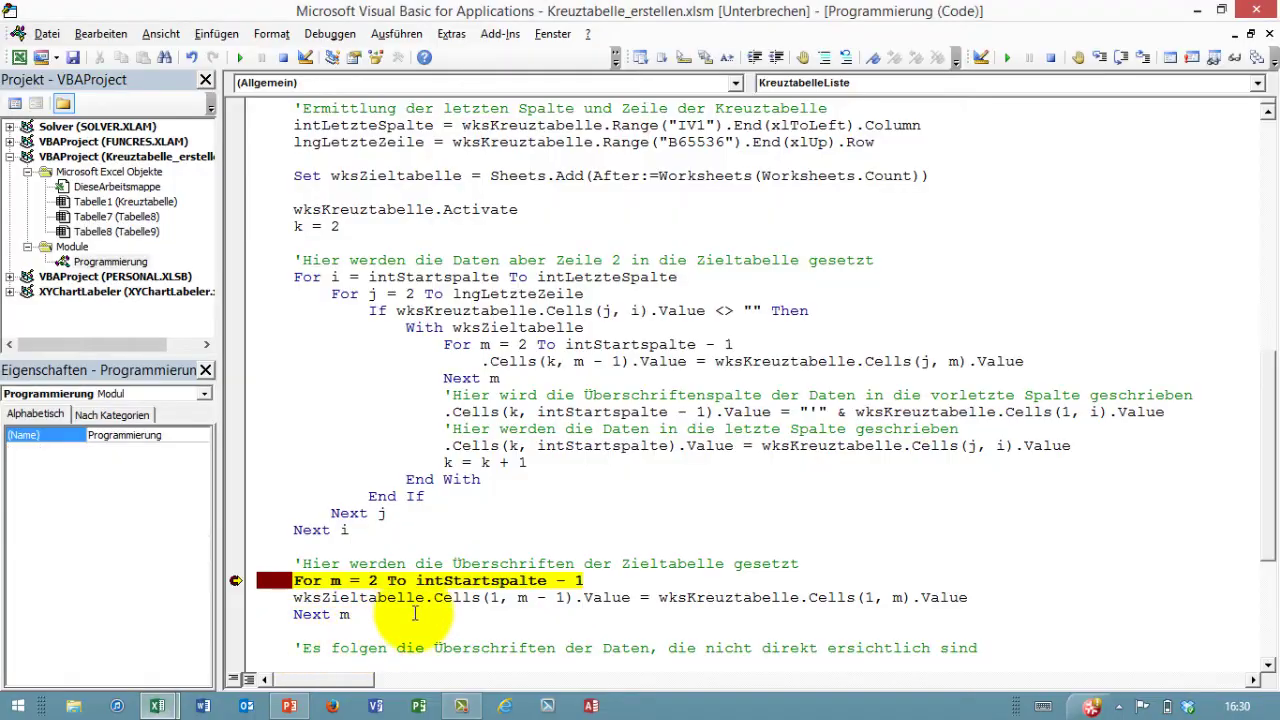
scroll(425, 615, "down", 1)
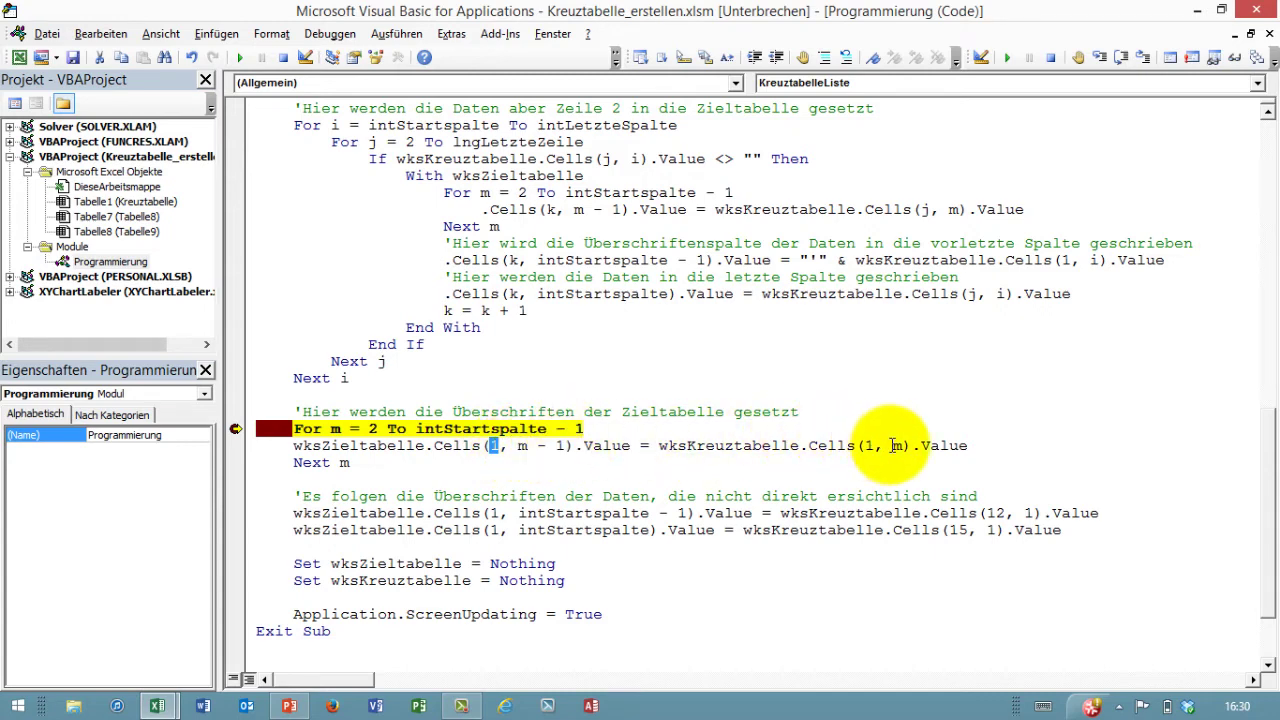
left_click(157, 704)
left_click(139, 653)
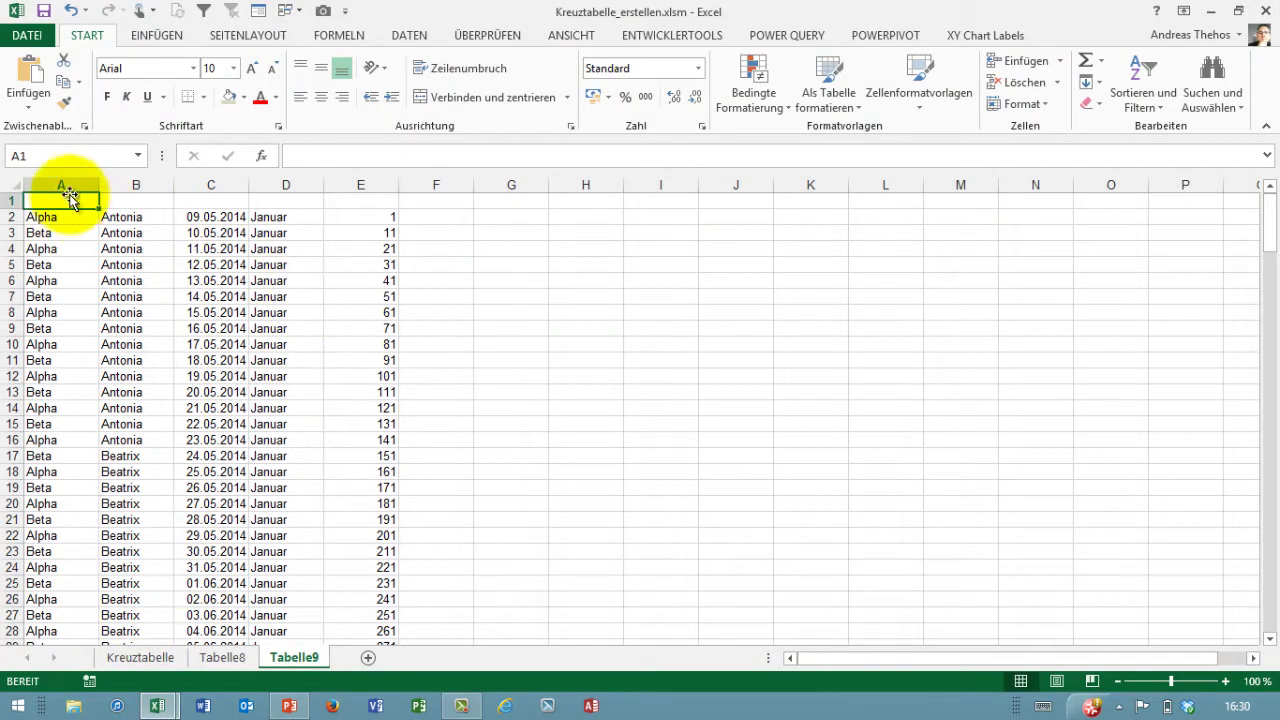
left_click(63, 184)
left_click(200, 184)
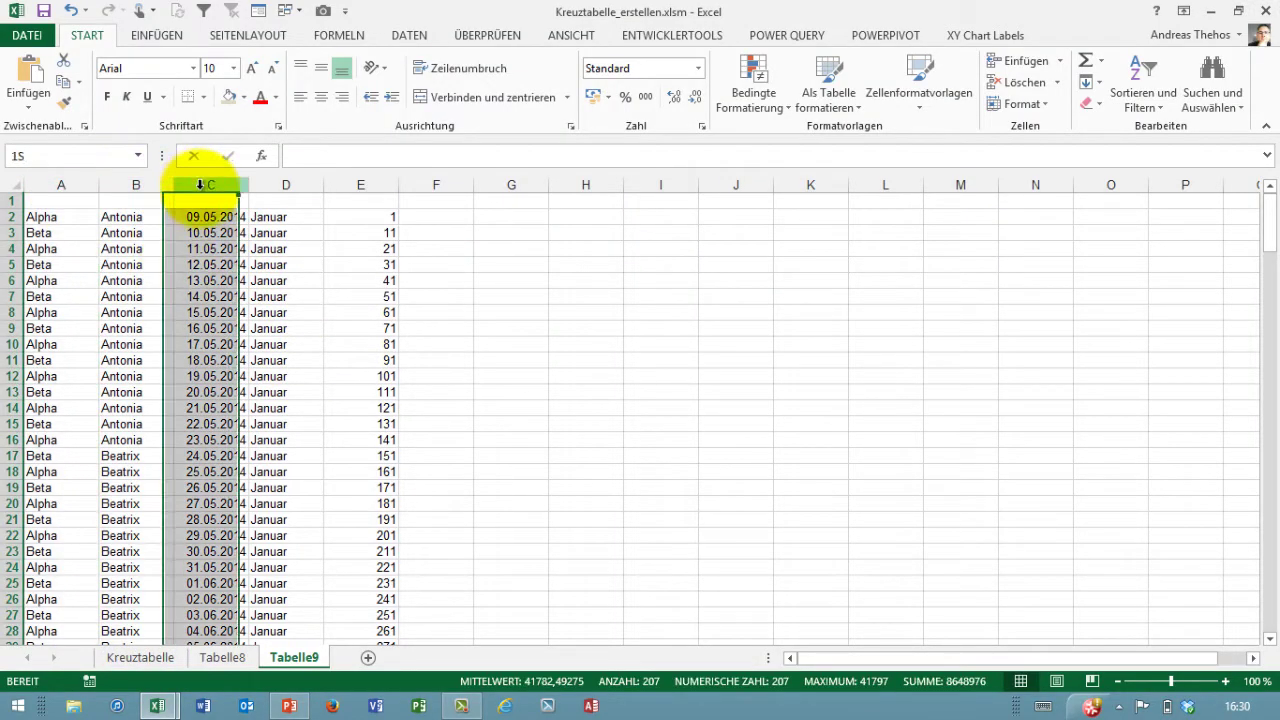
left_click(135, 657)
left_click(176, 184)
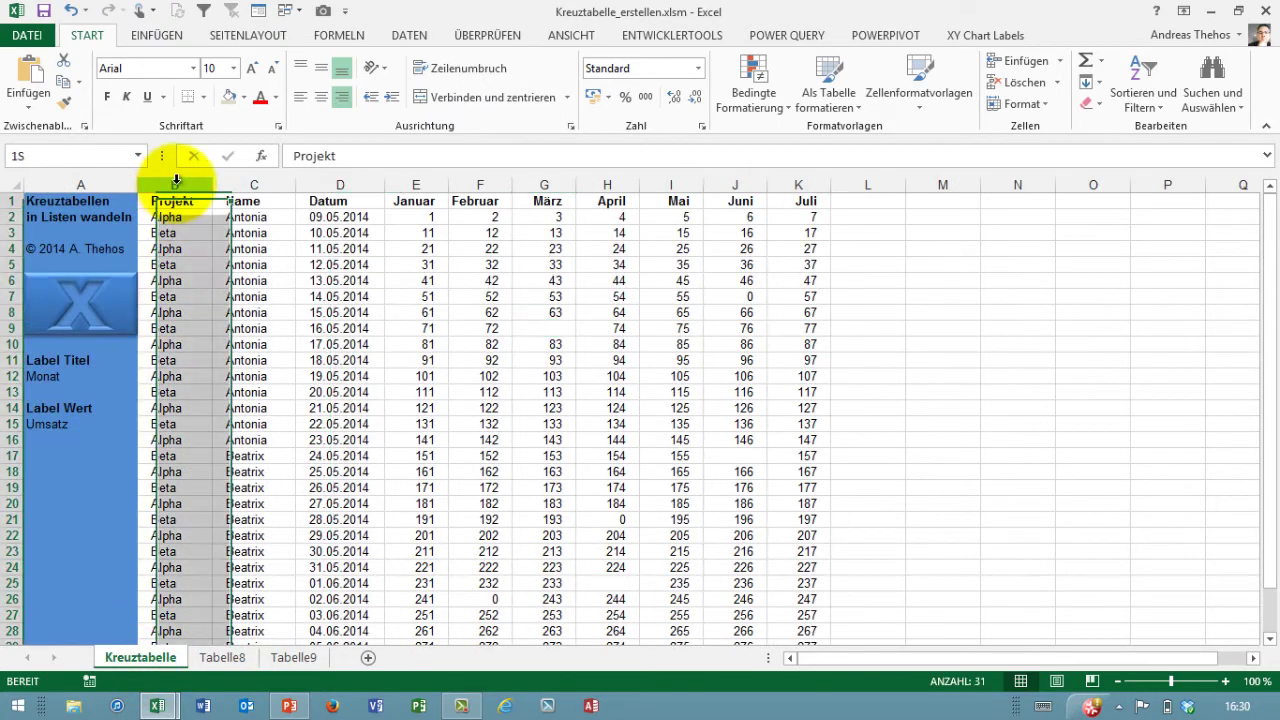
left_click(228, 185)
left_click(340, 200)
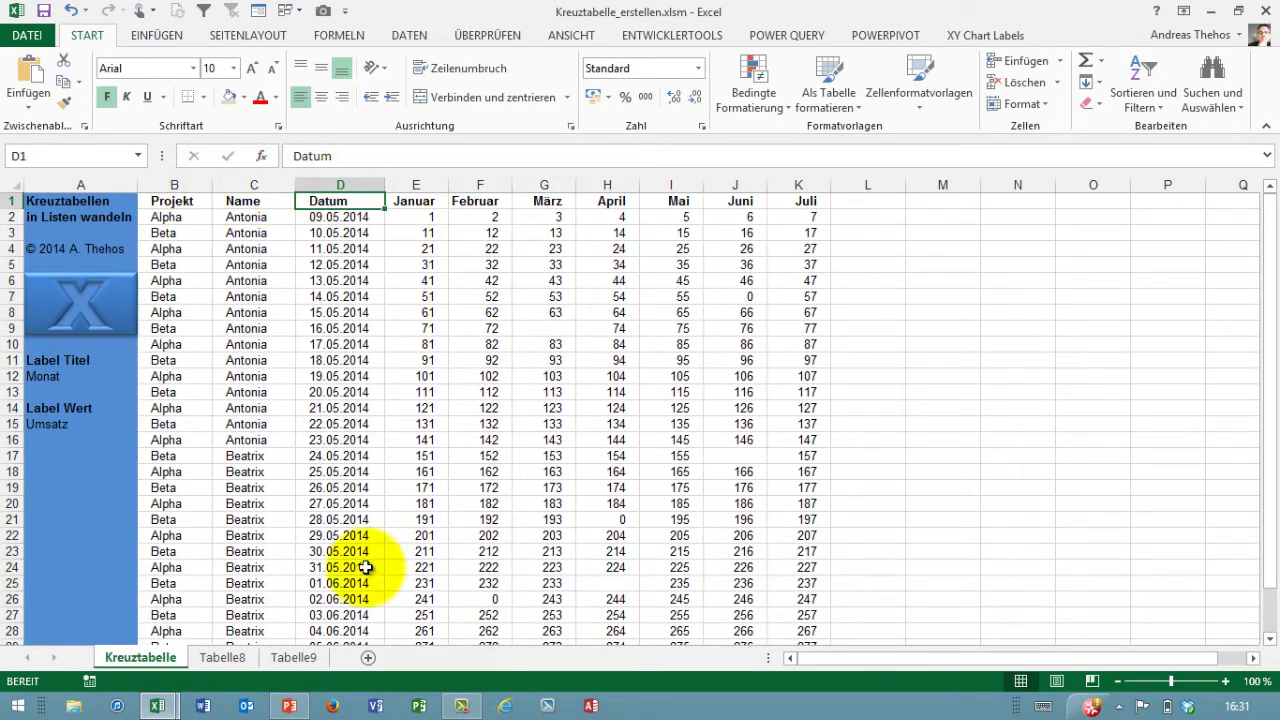
mouse_move(157, 706)
left_click(280, 630)
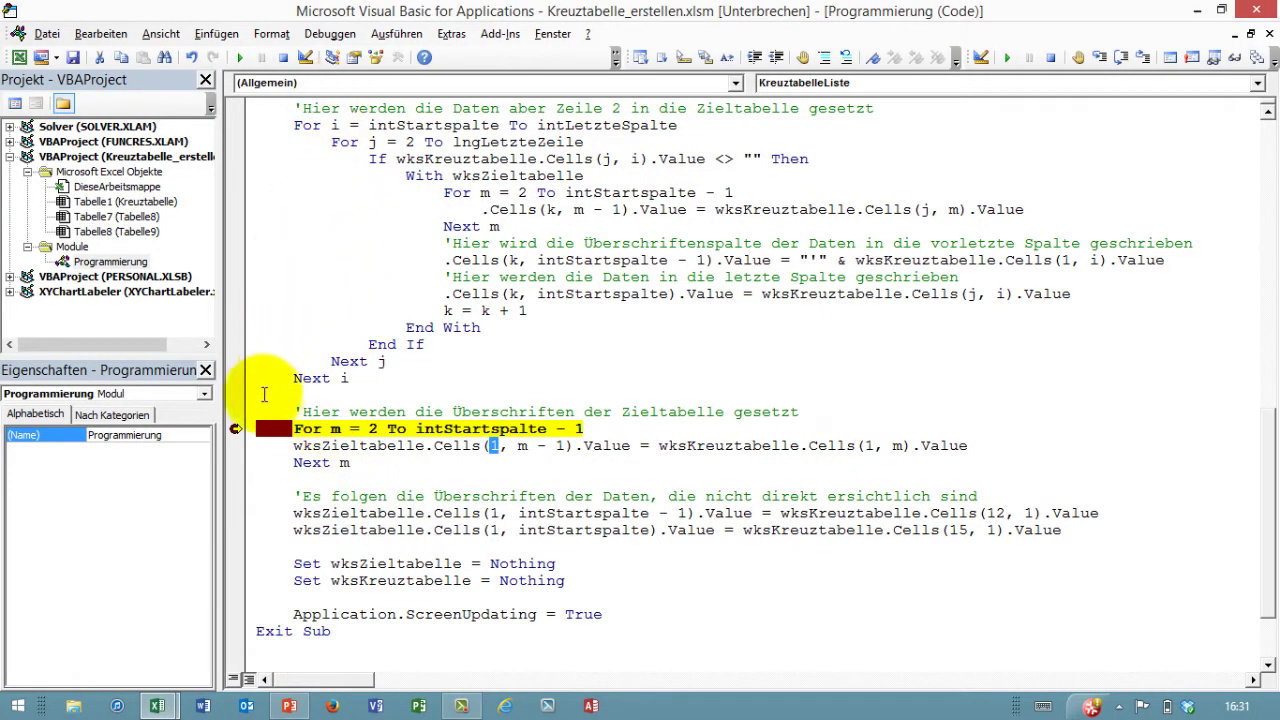
- Remove the header-loop breakpoint and step three lines until the Cells(12, 1) heading line is reached
left_click(236, 428)
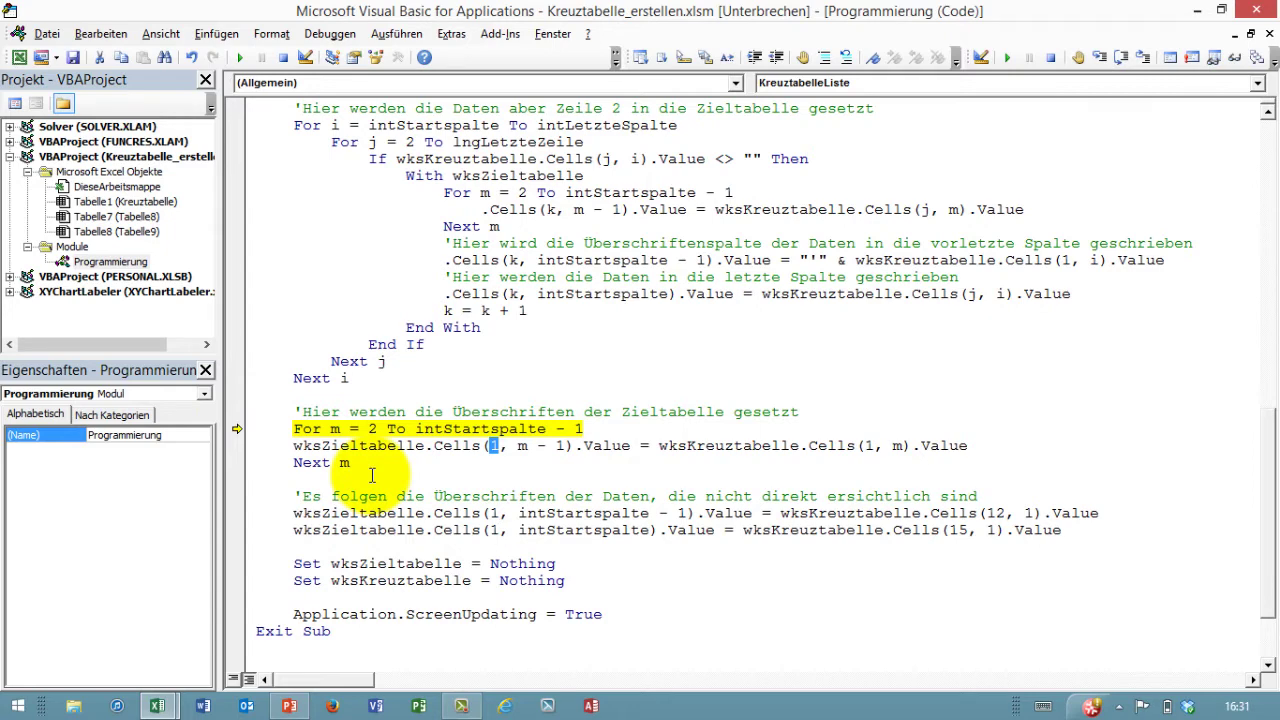
key("F8")
key("F8")
key("F8")
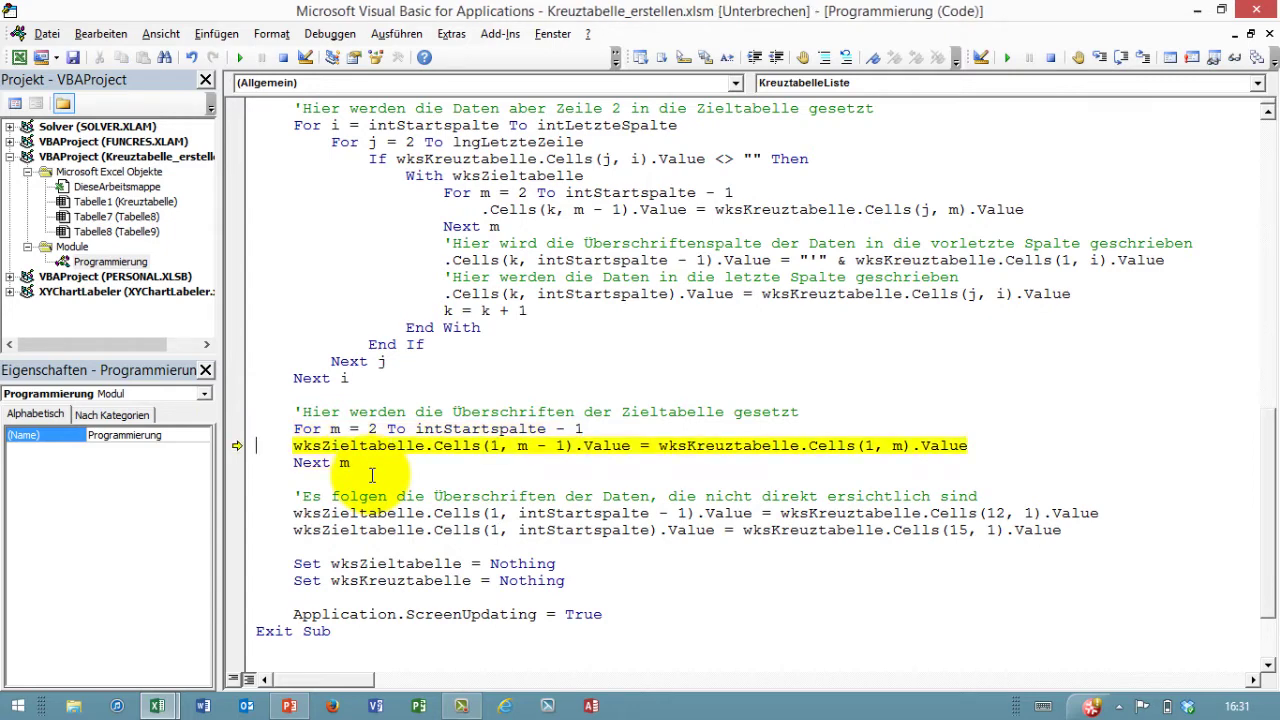
key("F8")
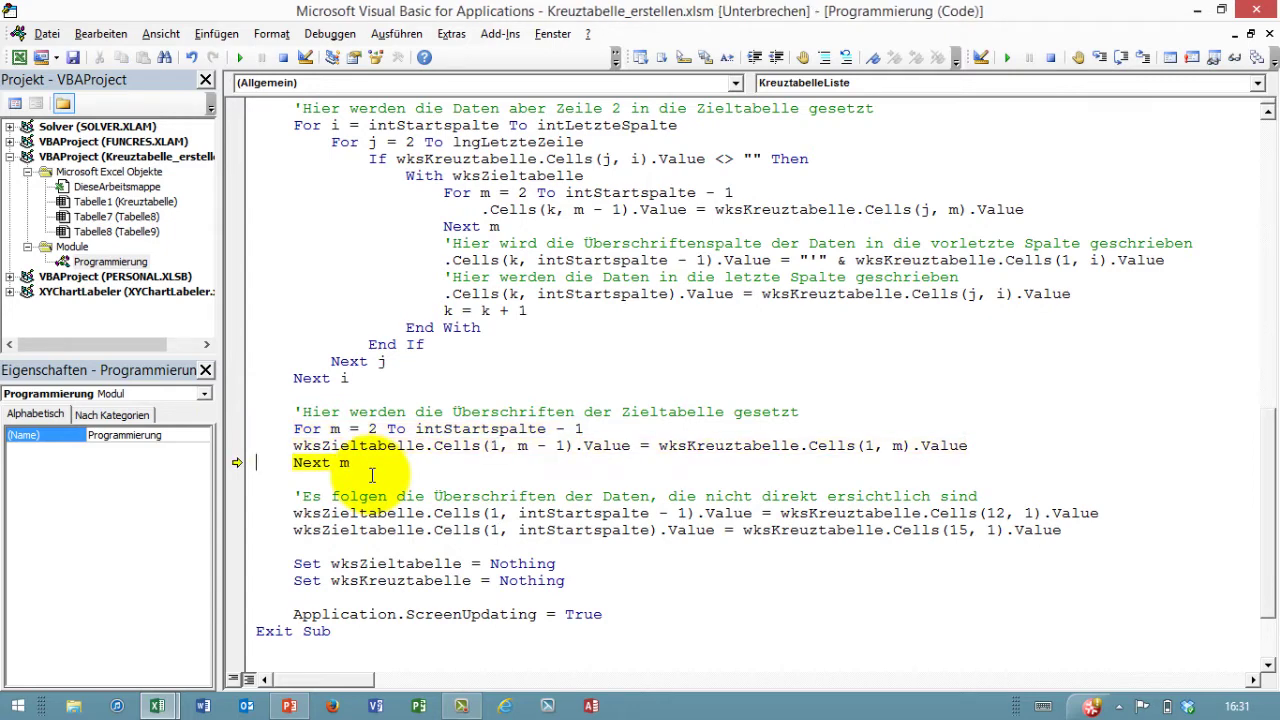
key("F8")
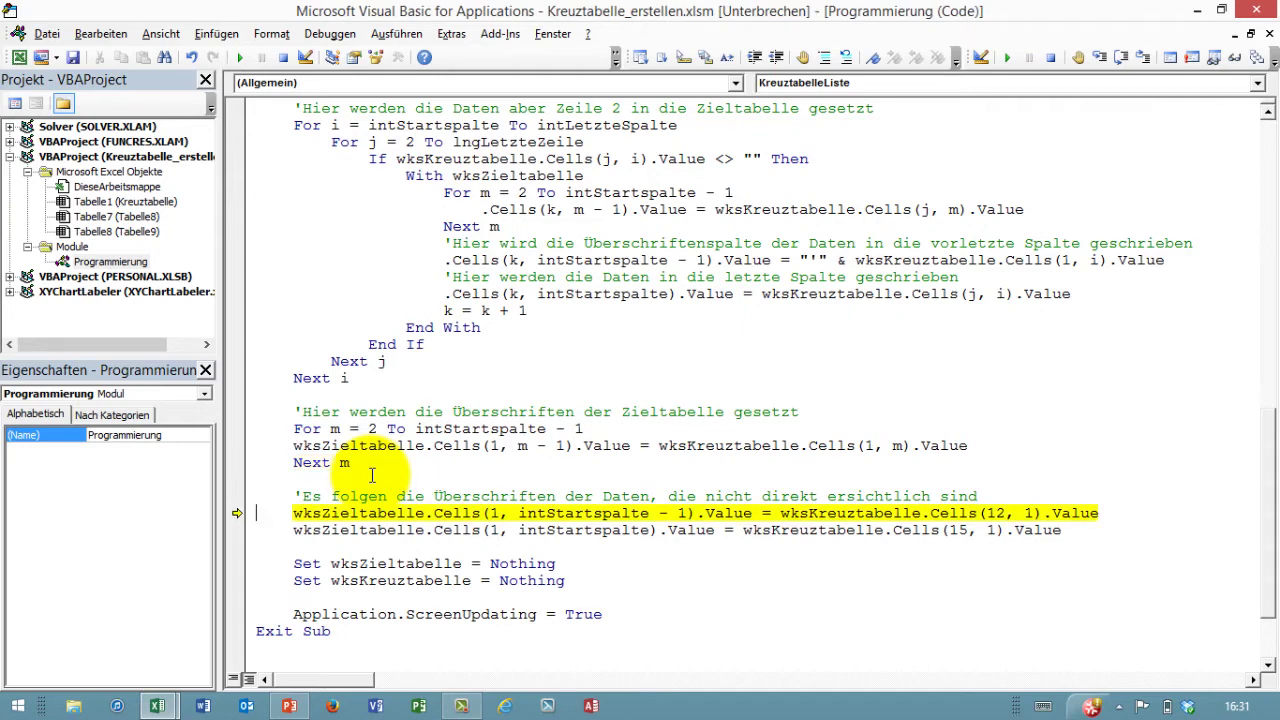
left_click(147, 688)
left_click(86, 617)
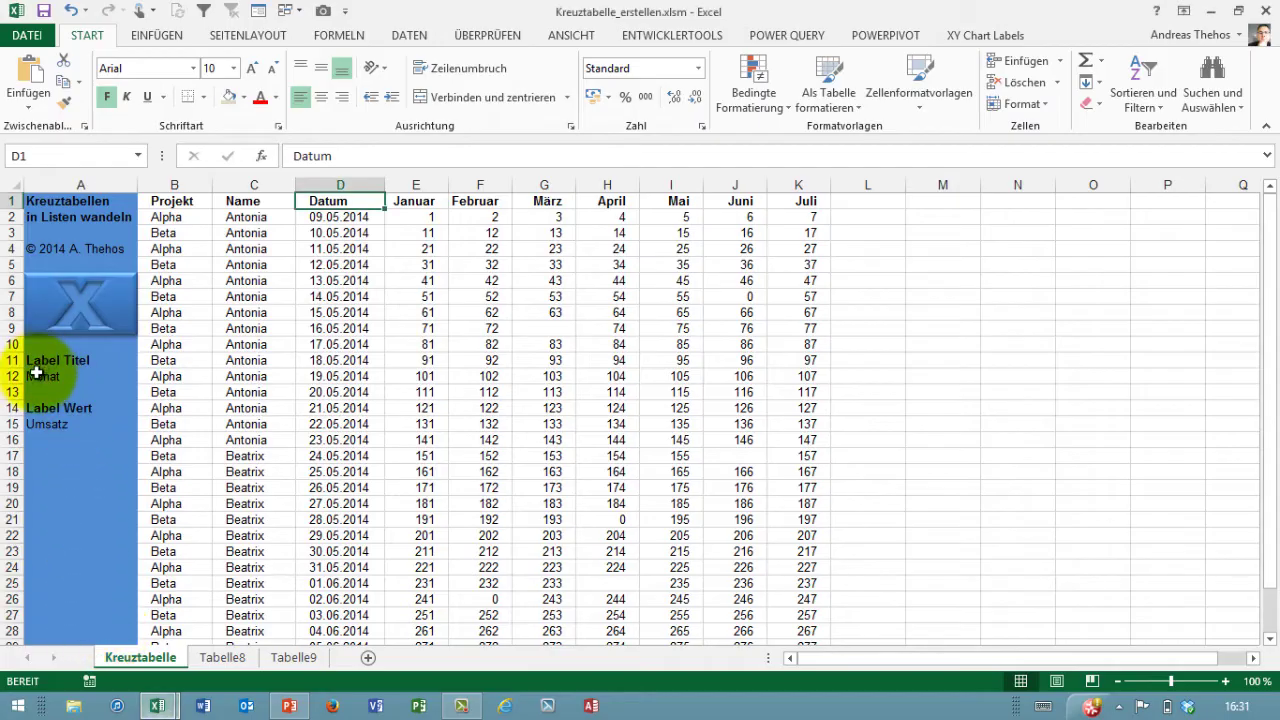
left_click(293, 657)
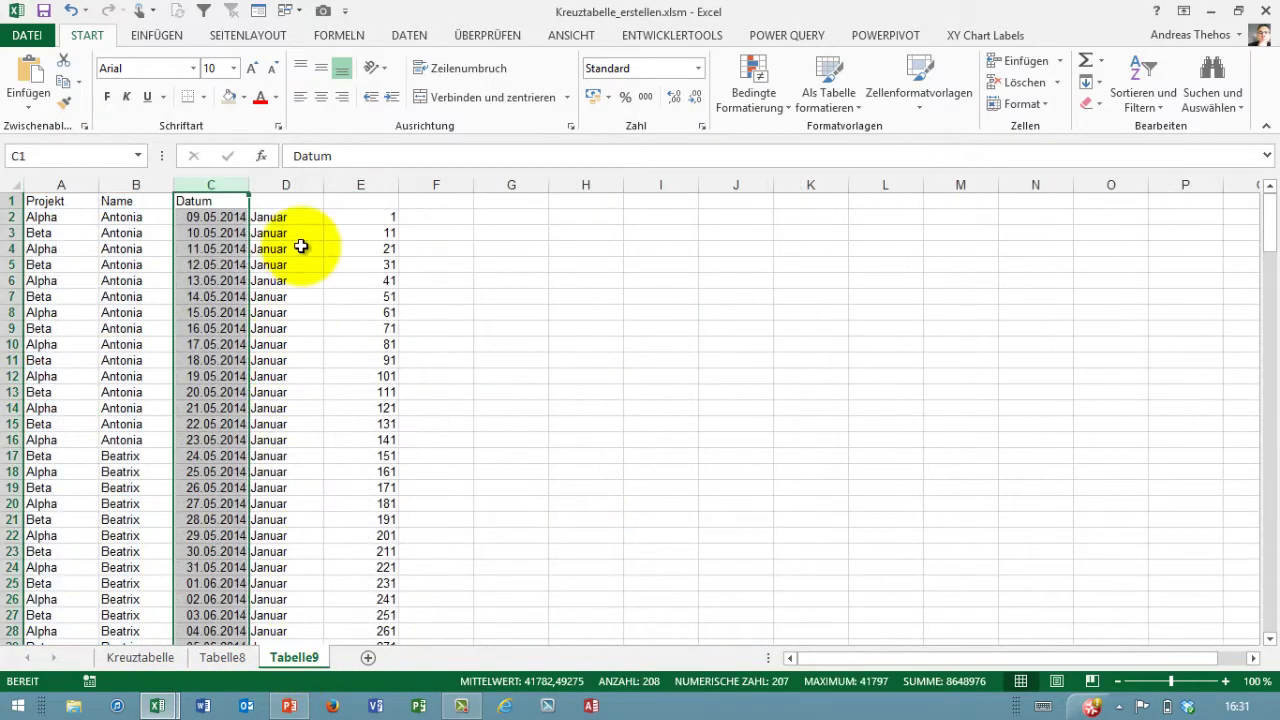
left_click(277, 205)
left_click(140, 657)
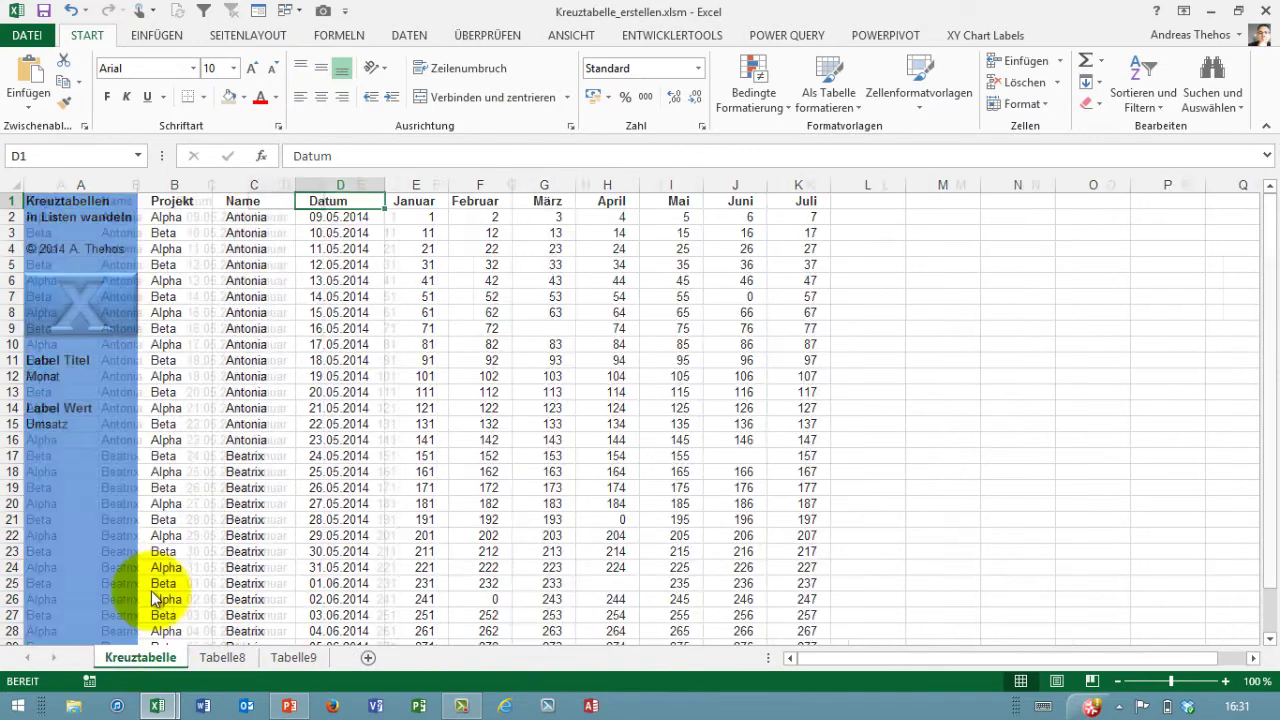
left_click(63, 430)
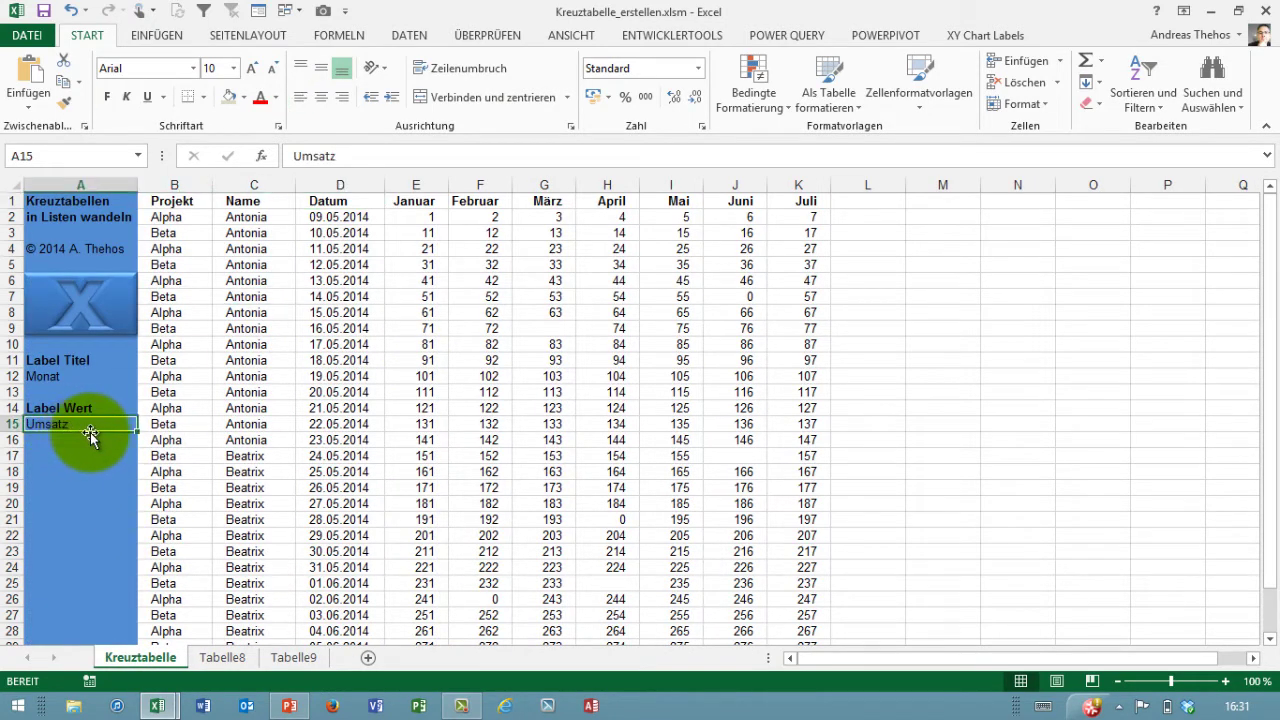
left_click(293, 657)
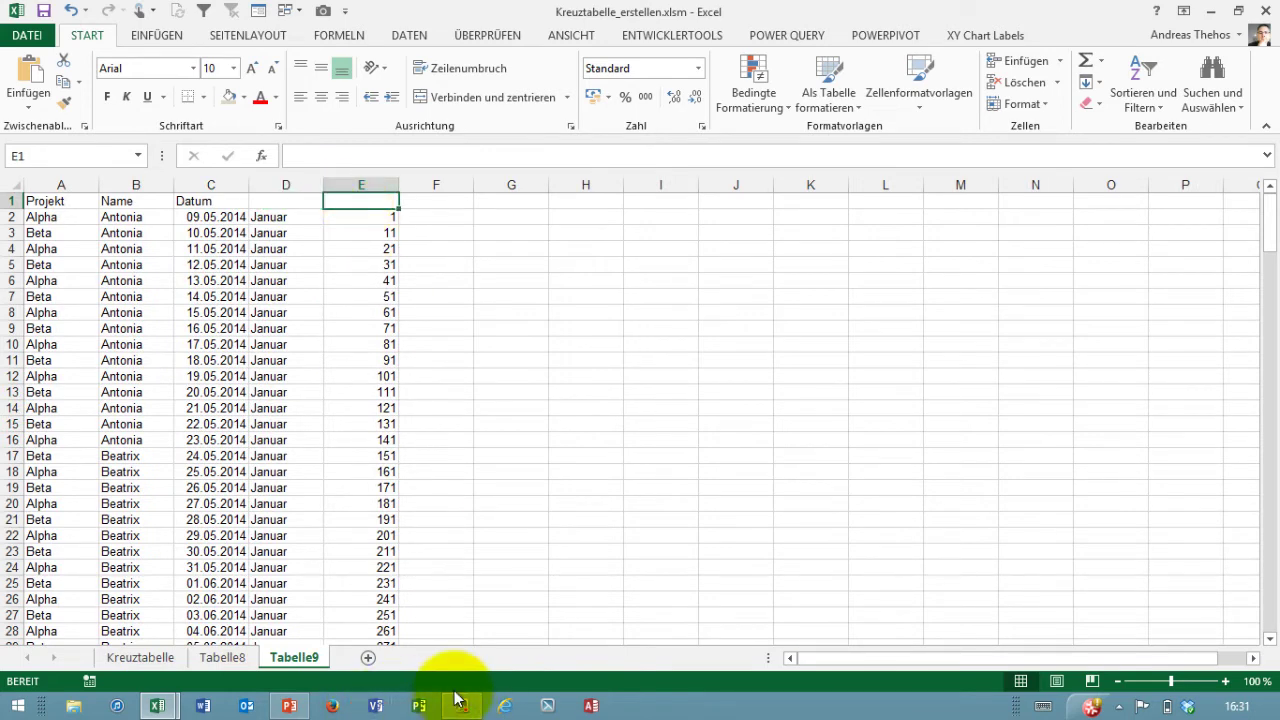
- Step through both extra heading lines and the sheet-variable release, then run the macro to completion
left_click(357, 612)
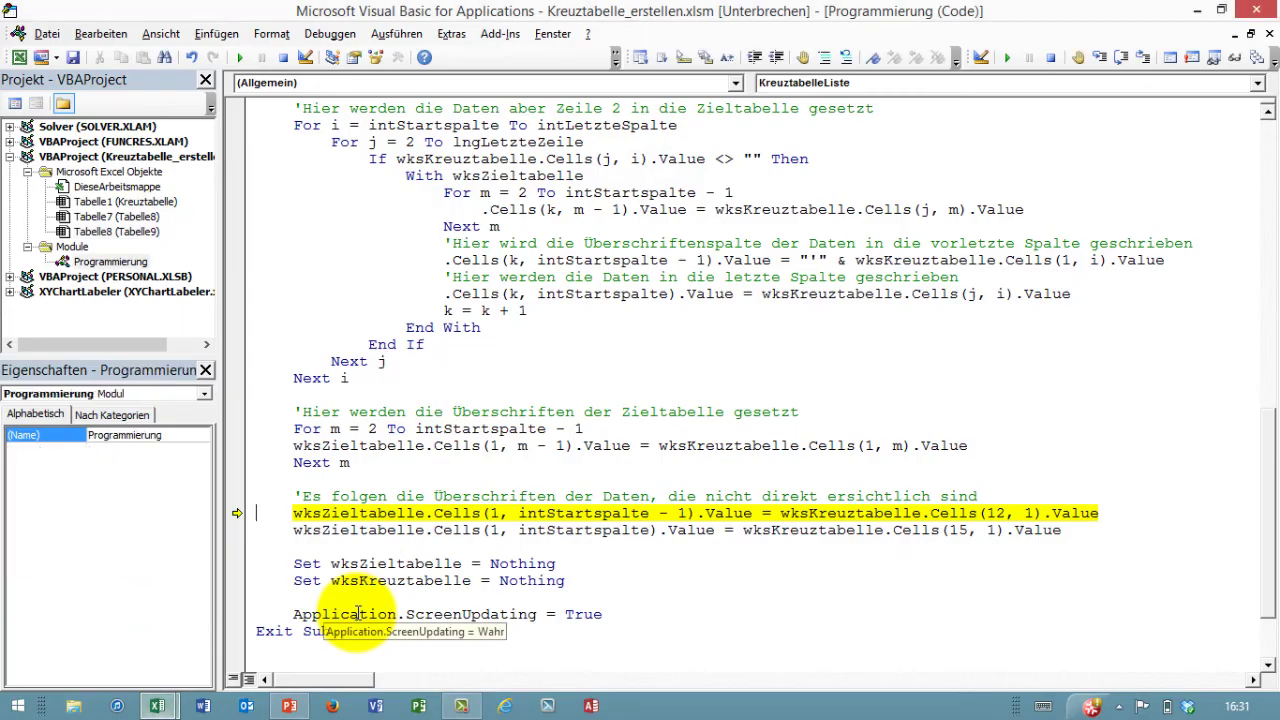
key("F8")
key("F8")
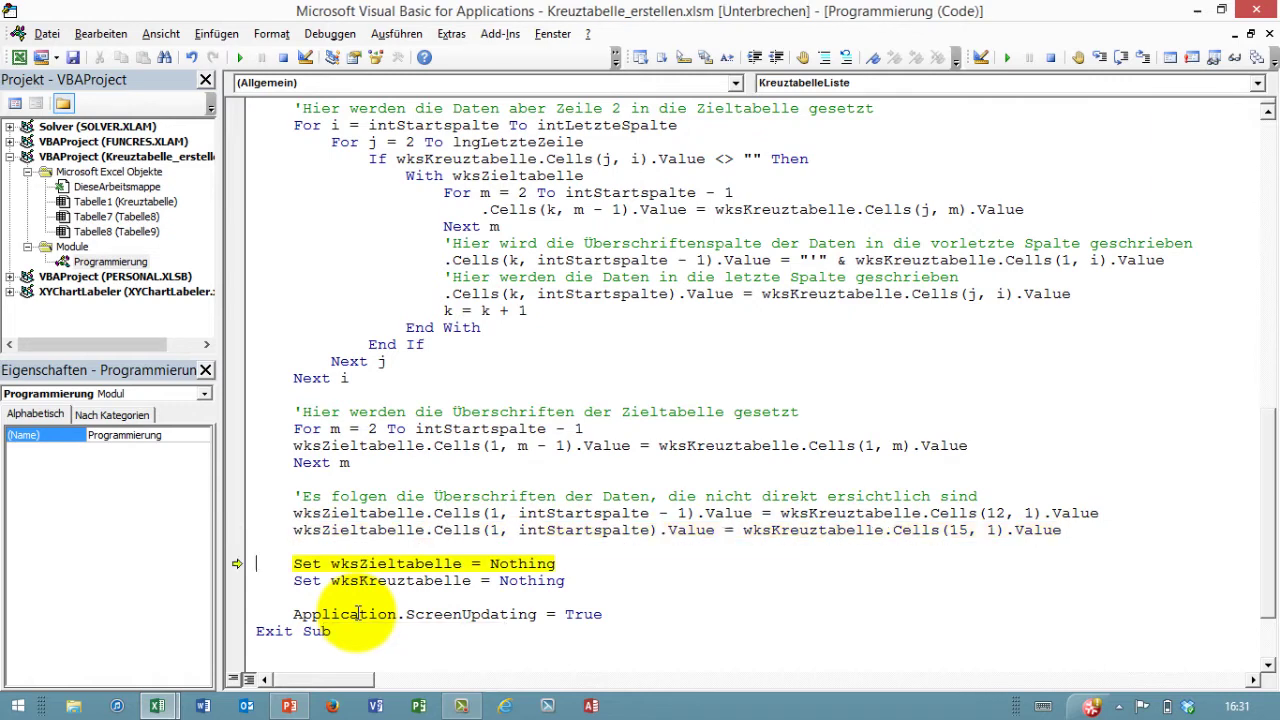
key("F8")
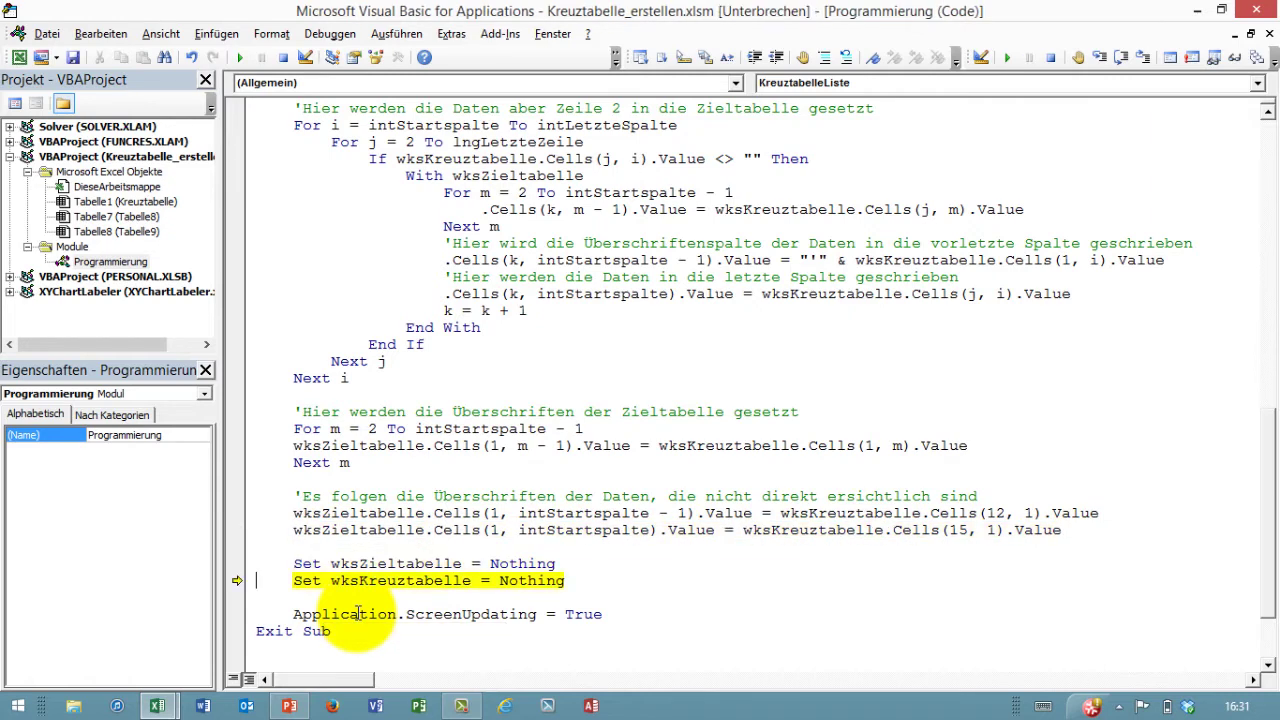
key("F8")
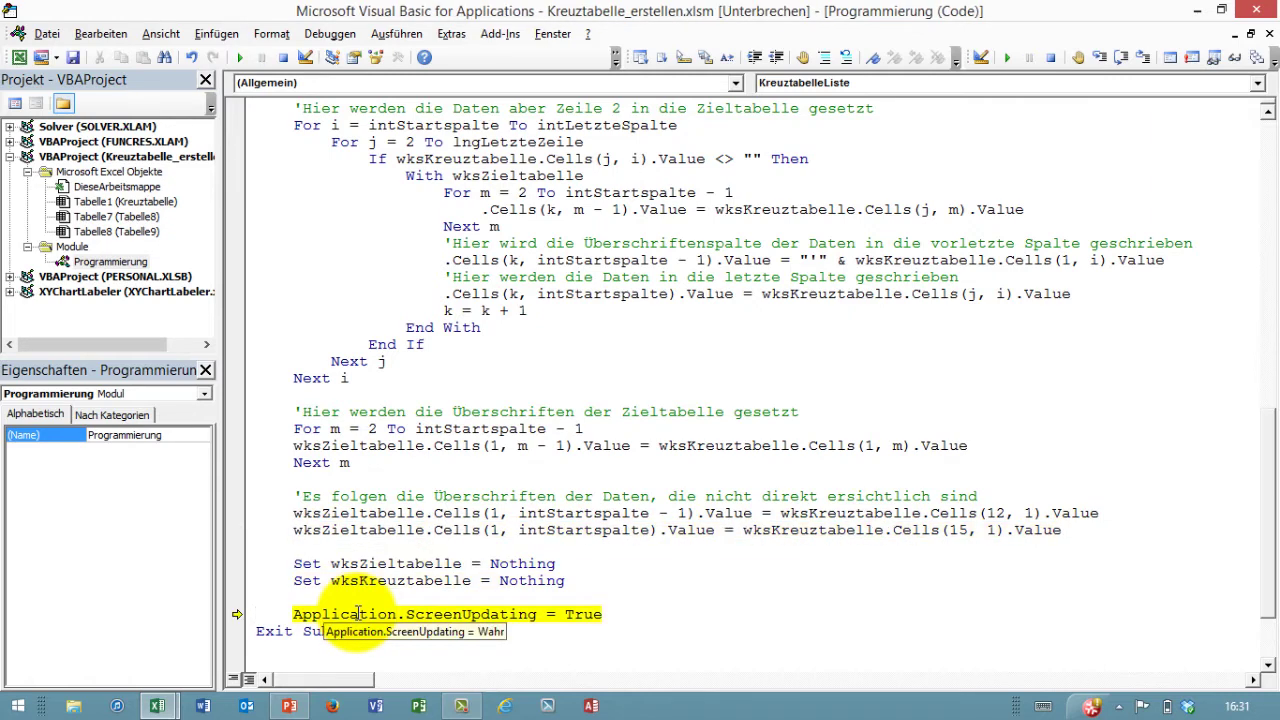
key("F5")
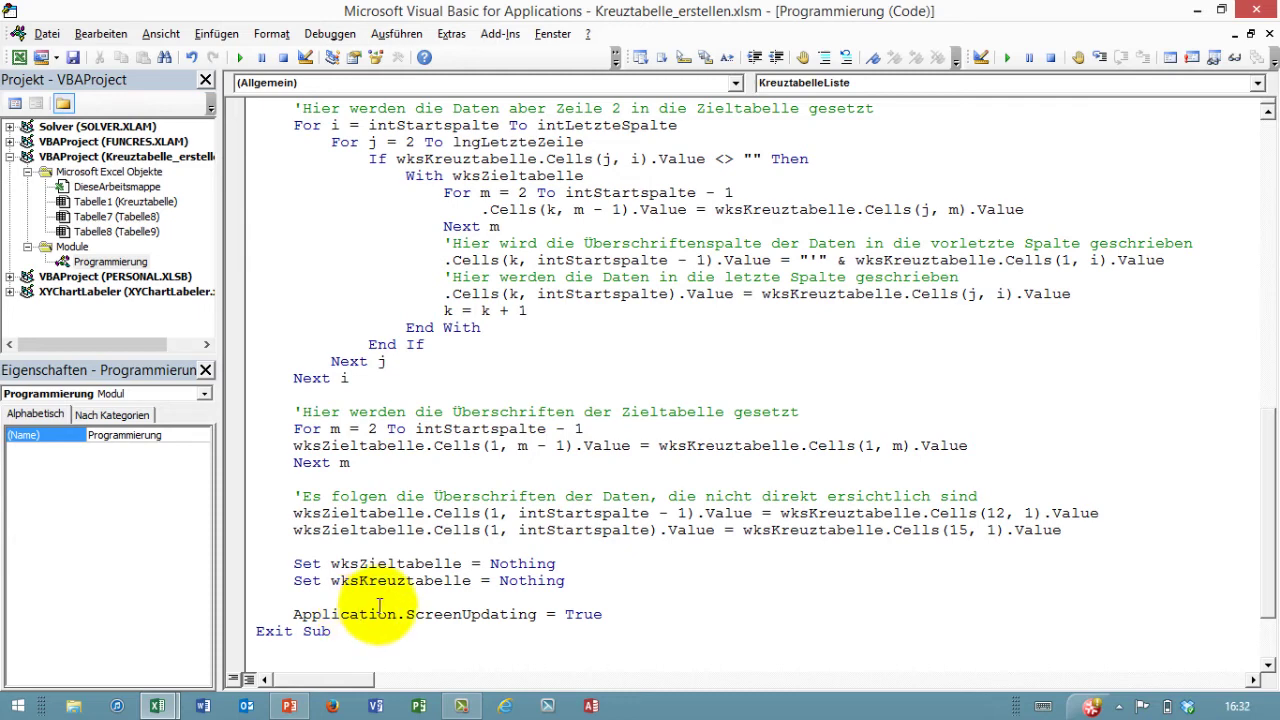
scroll(404, 604, "down", 2)
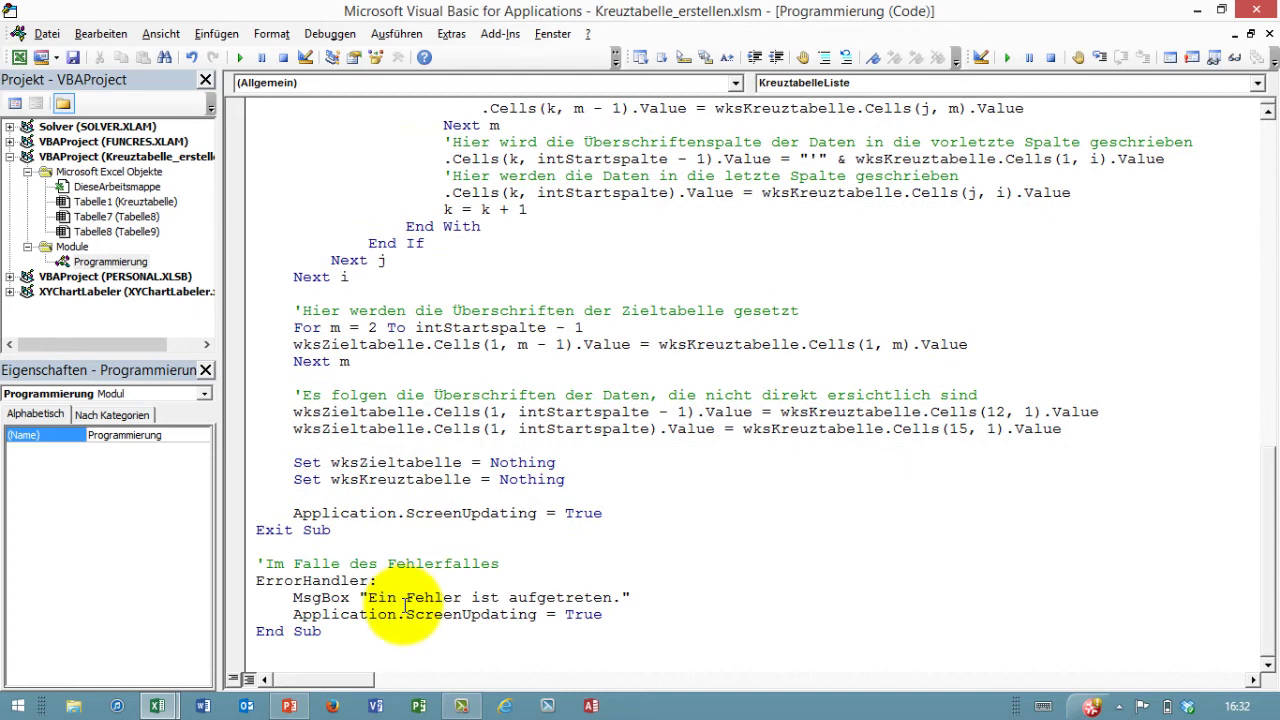